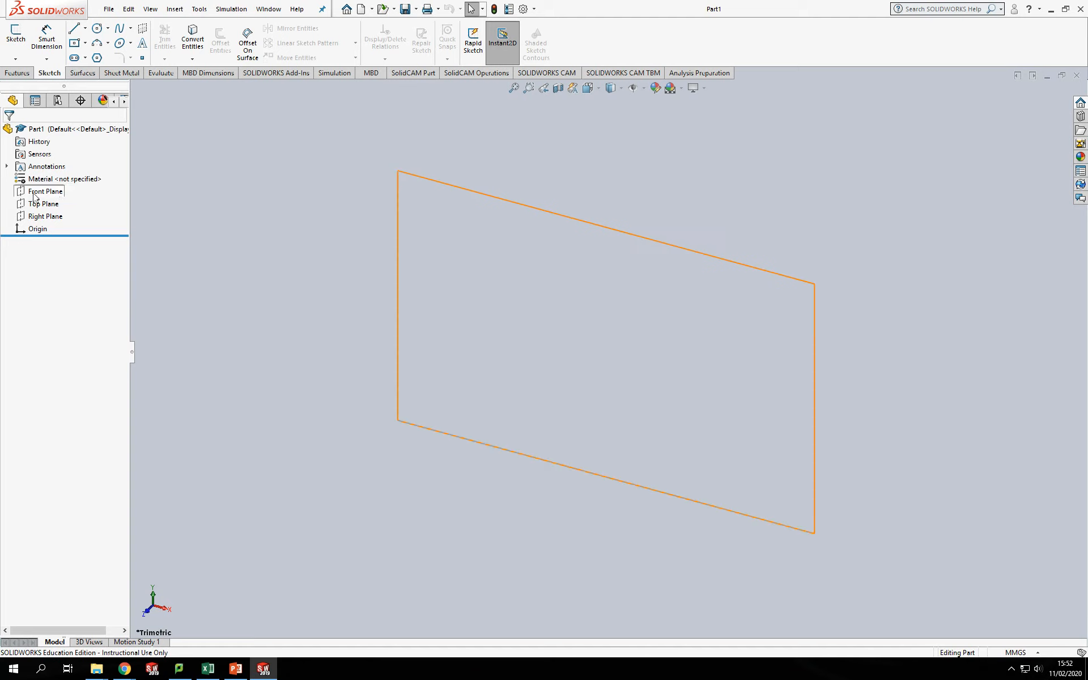
Start a new sketch on the Front Plane
click(56, 193)
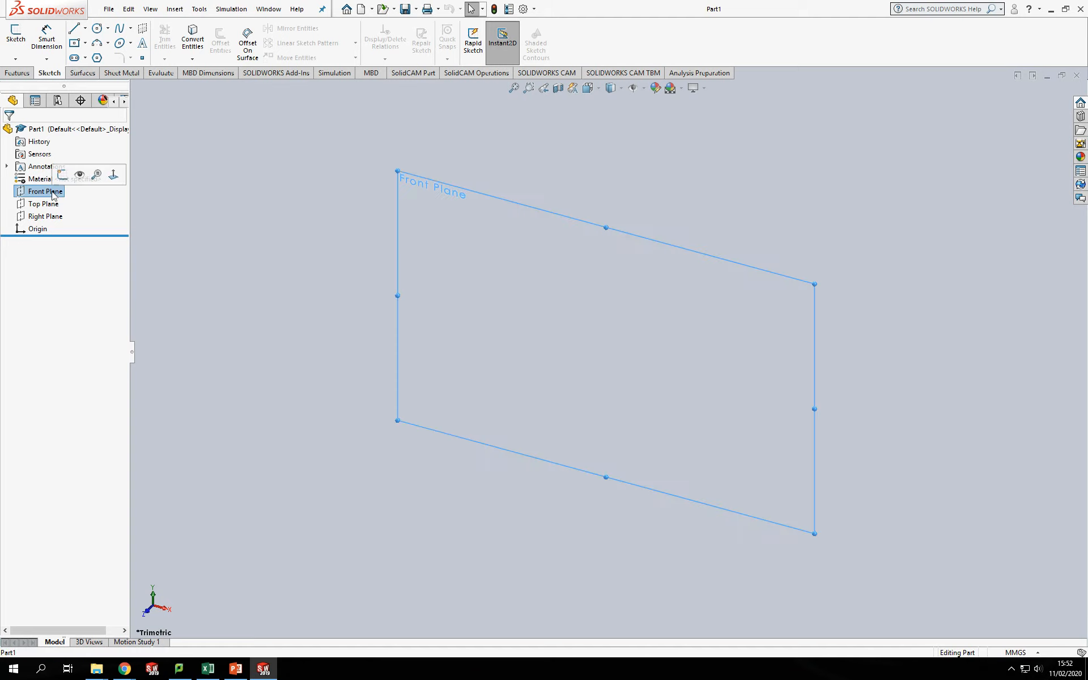
click(17, 35)
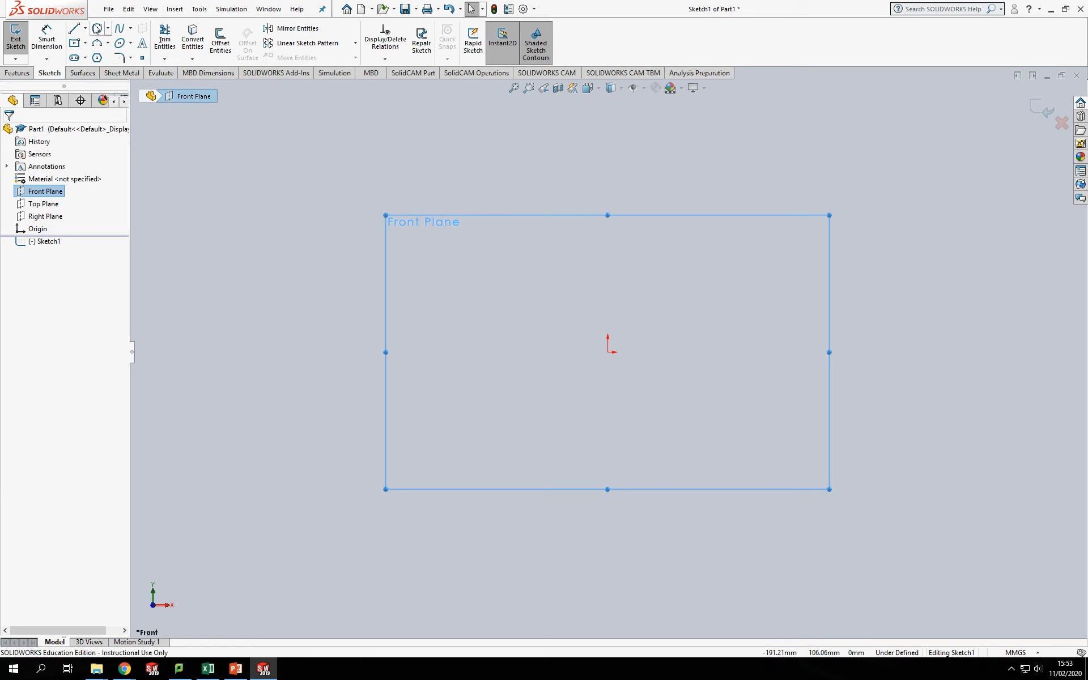
Draw a corner rectangle about 109 mm wide and 77 mm high, up and to the right from the origin
click(85, 44)
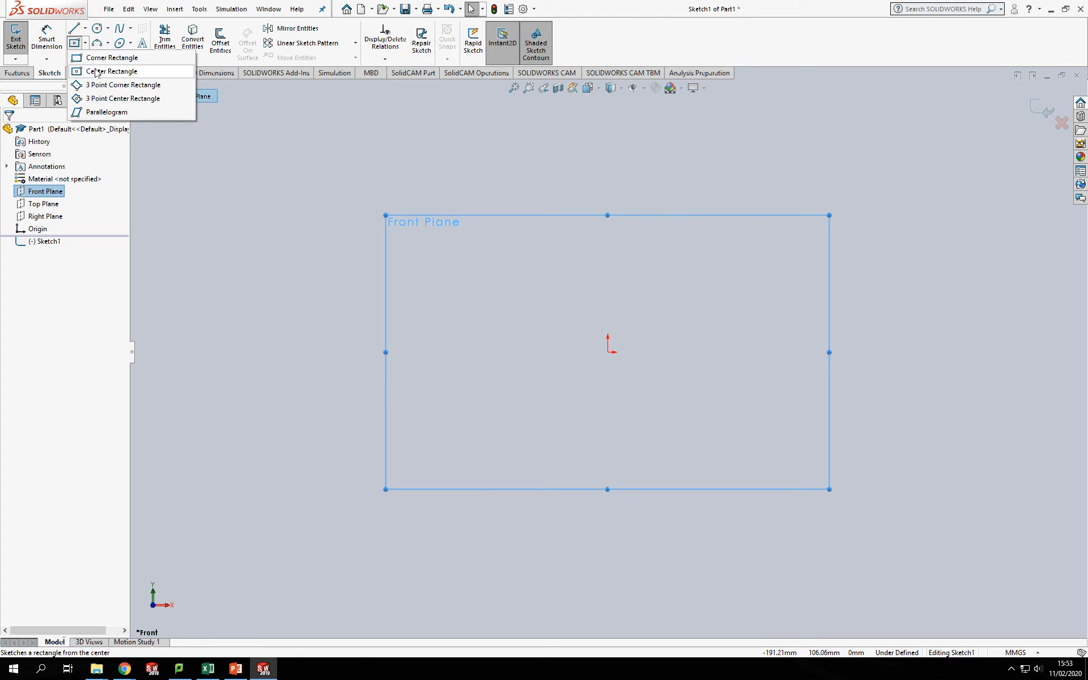
click(102, 59)
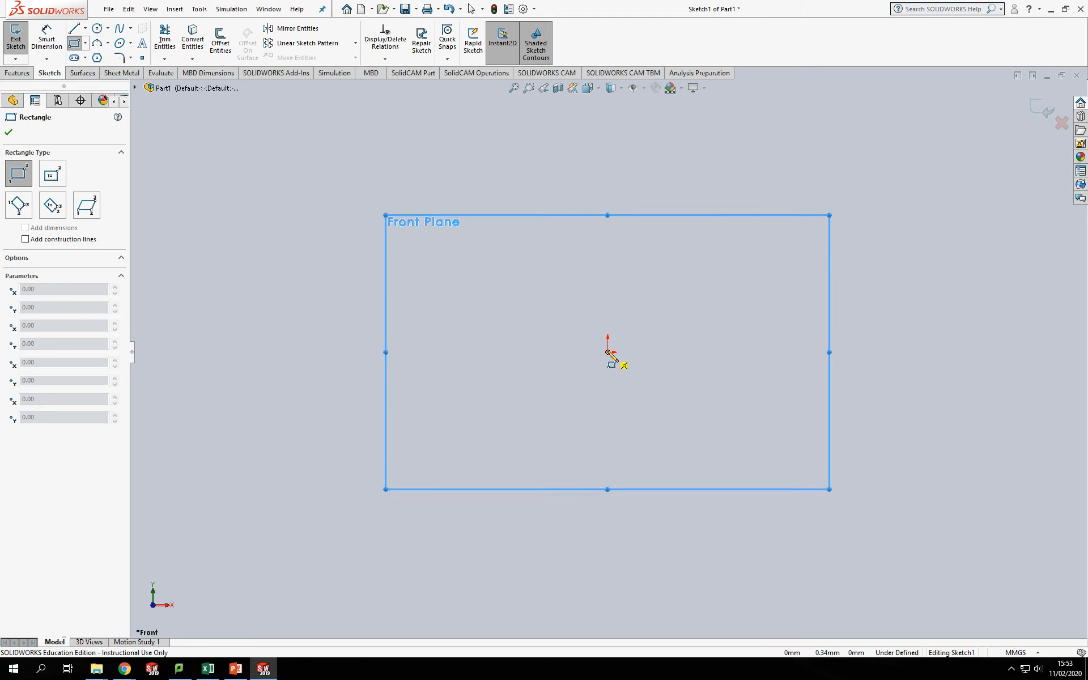
click(608, 353)
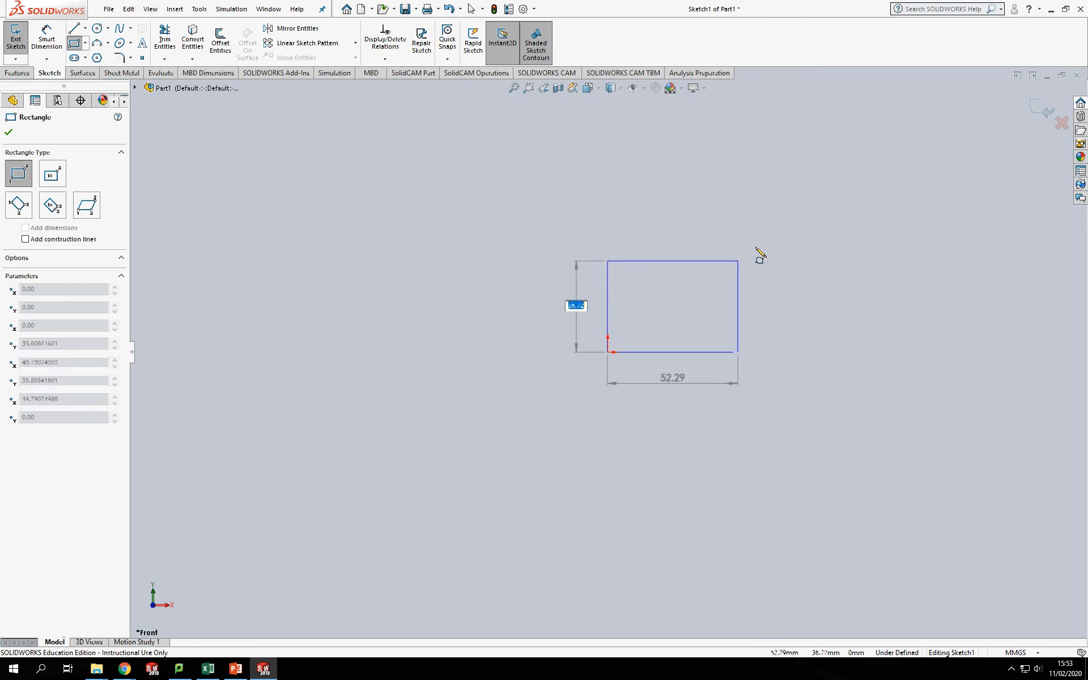
click(879, 160)
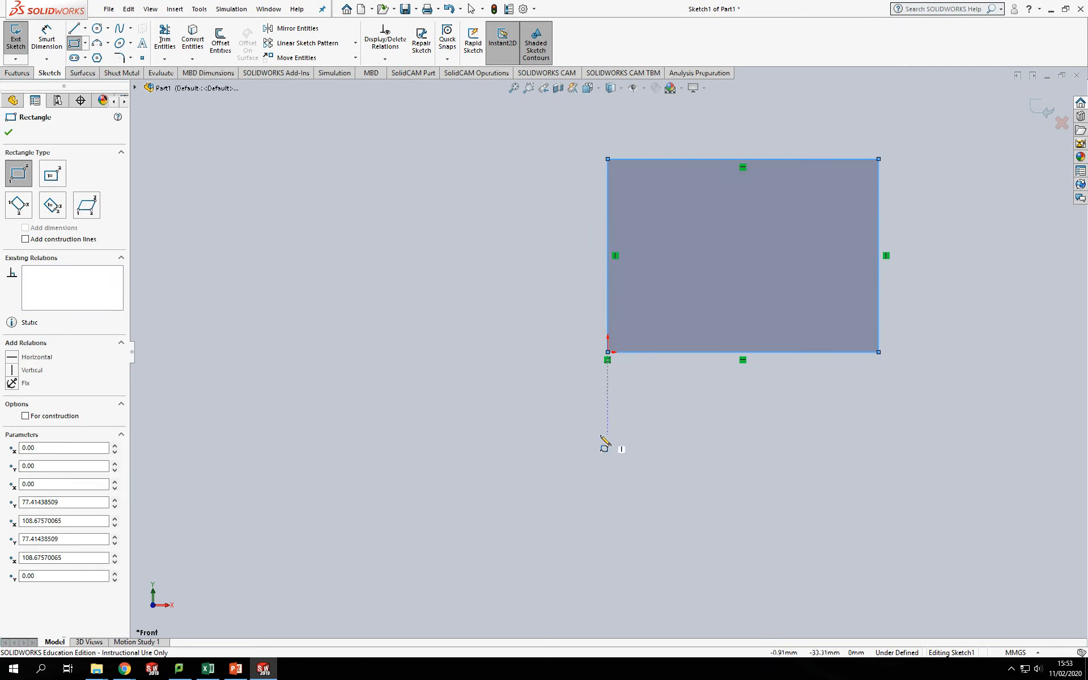
key(Escape)
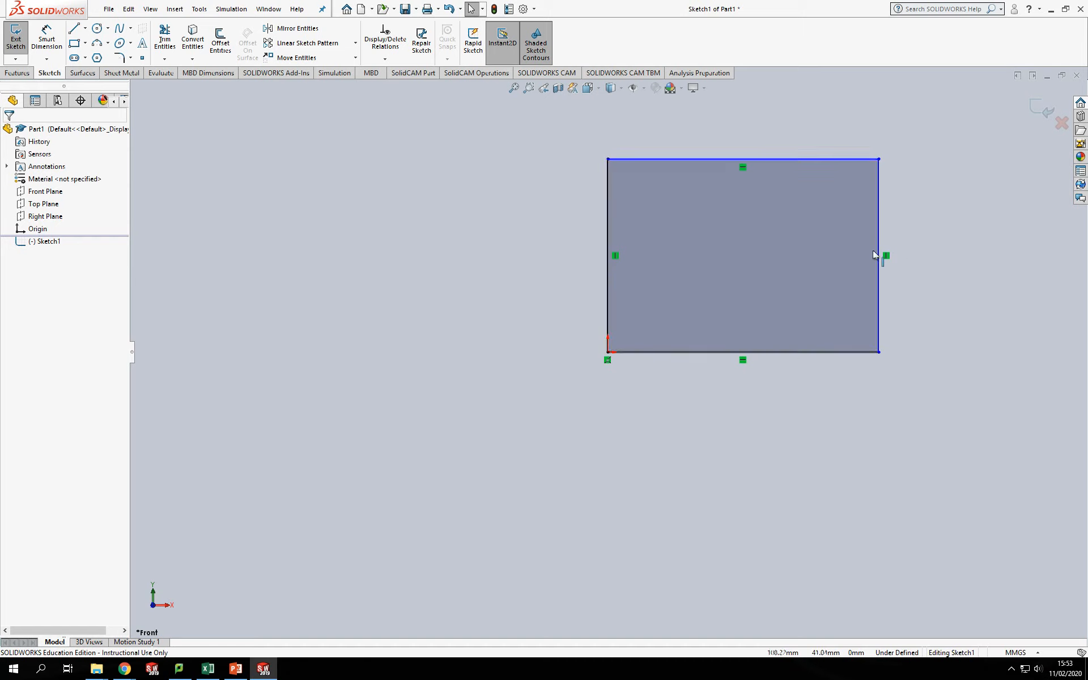
Use Smart Dimension to set the rectangle's bottom edge and left edge to 50 mm each
scroll(915, 224, down, 2)
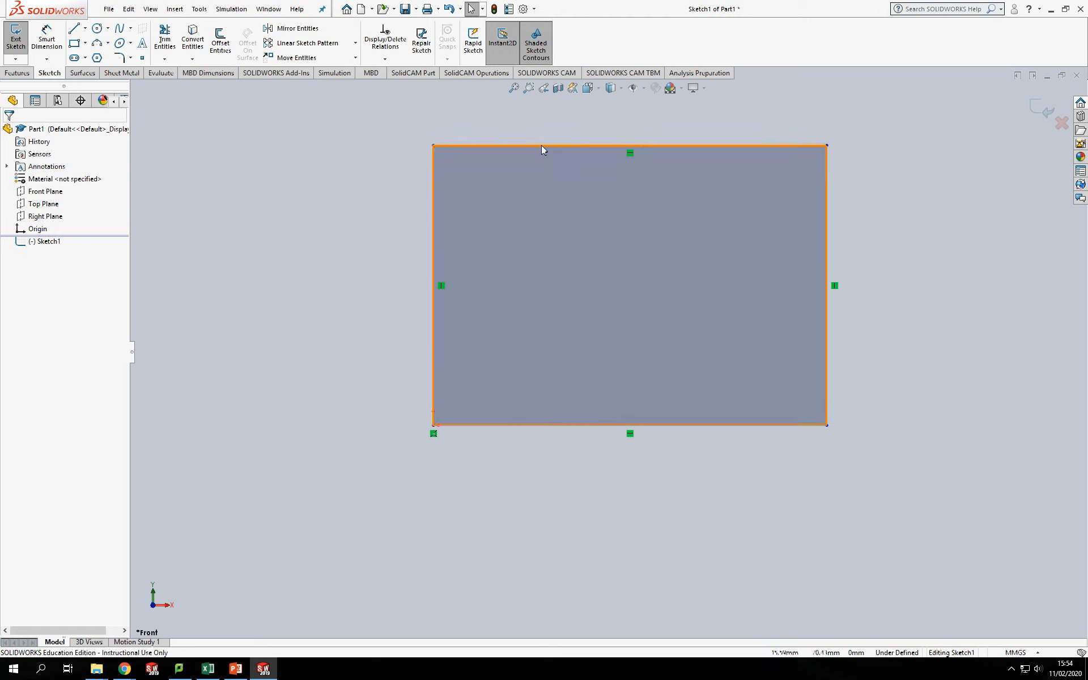
click(50, 37)
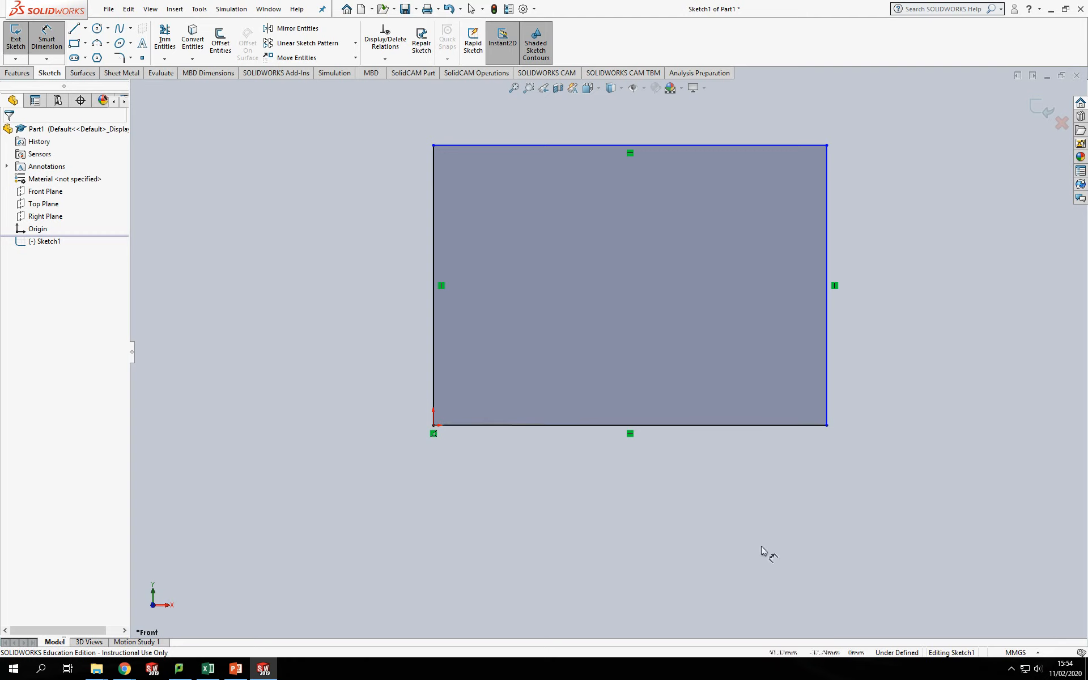
click(715, 425)
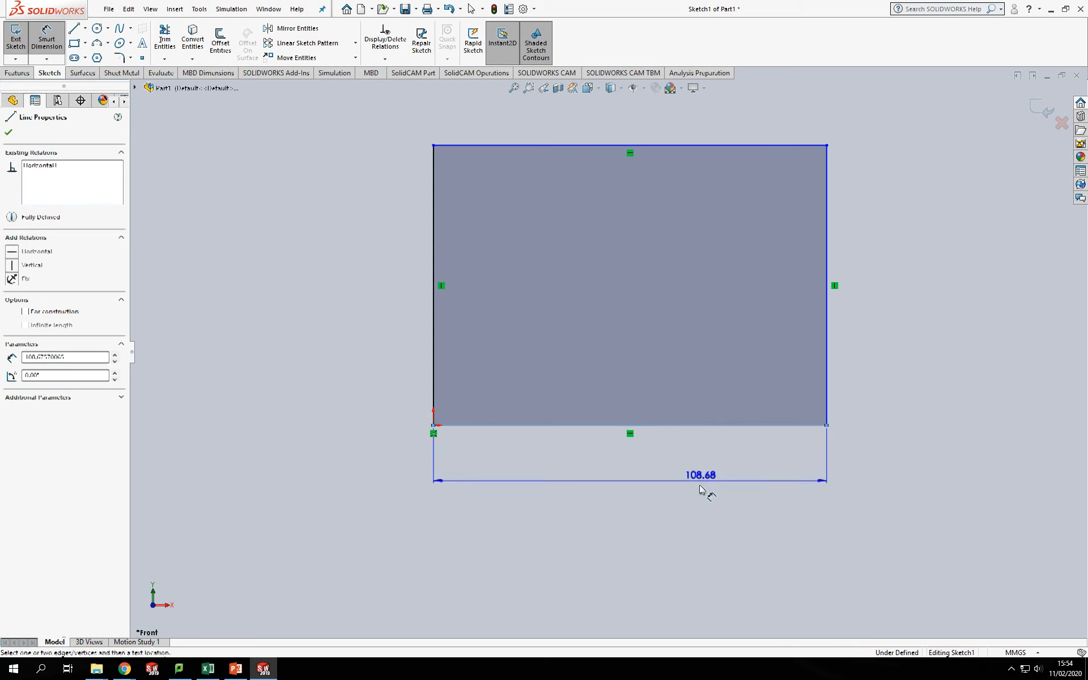
click(689, 520)
text(50)
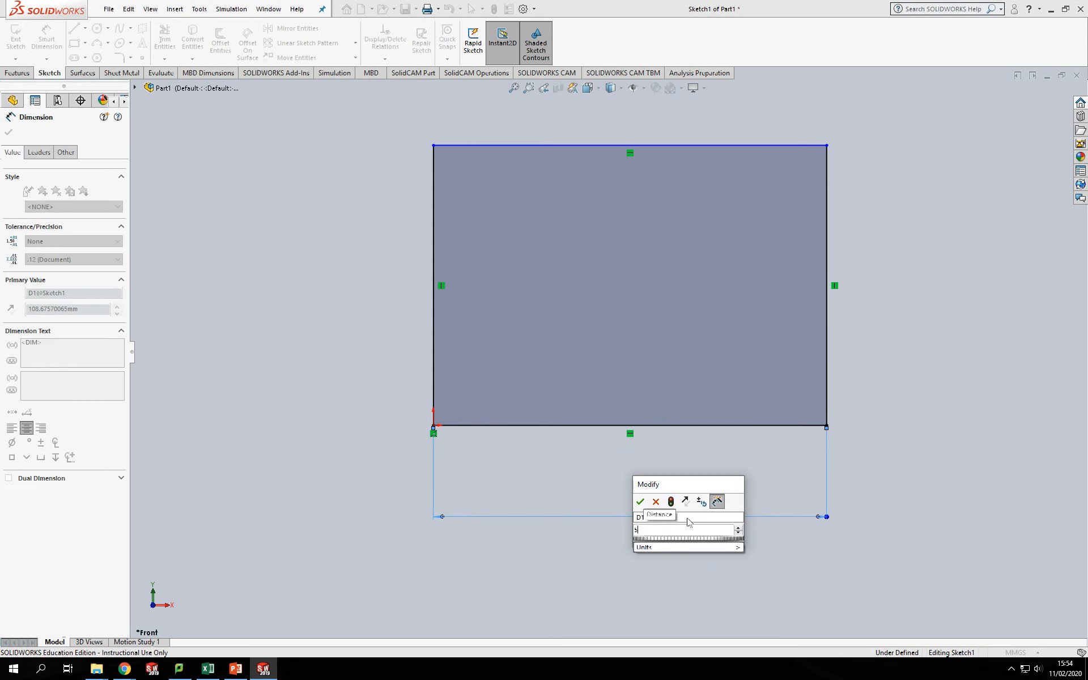
key(Return)
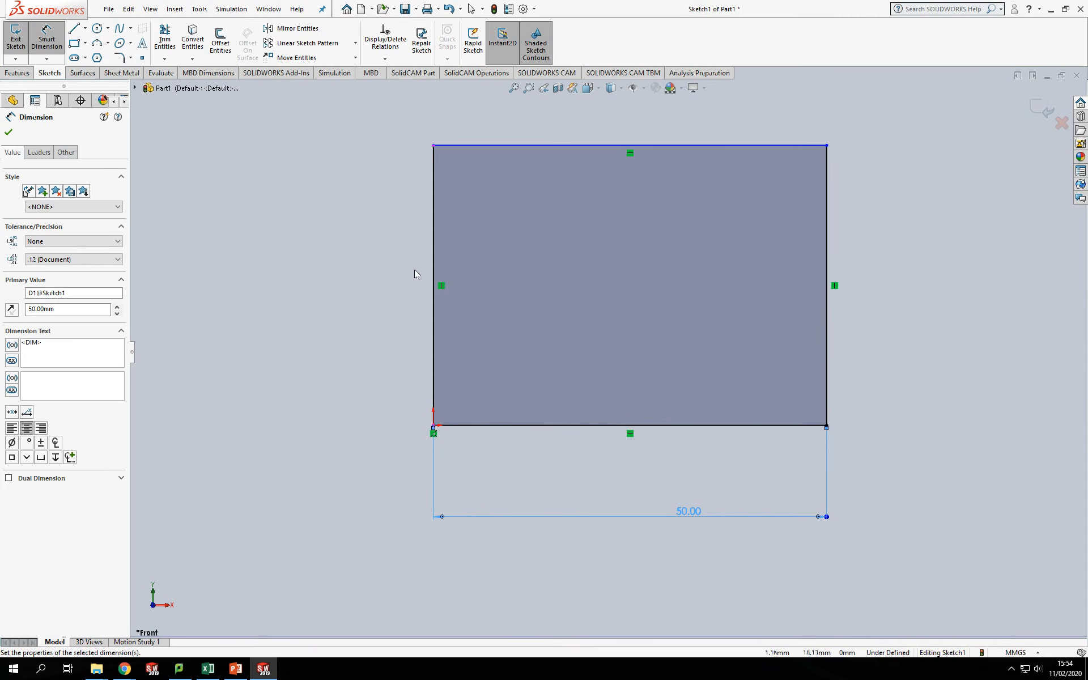
click(434, 248)
click(346, 259)
key(Return)
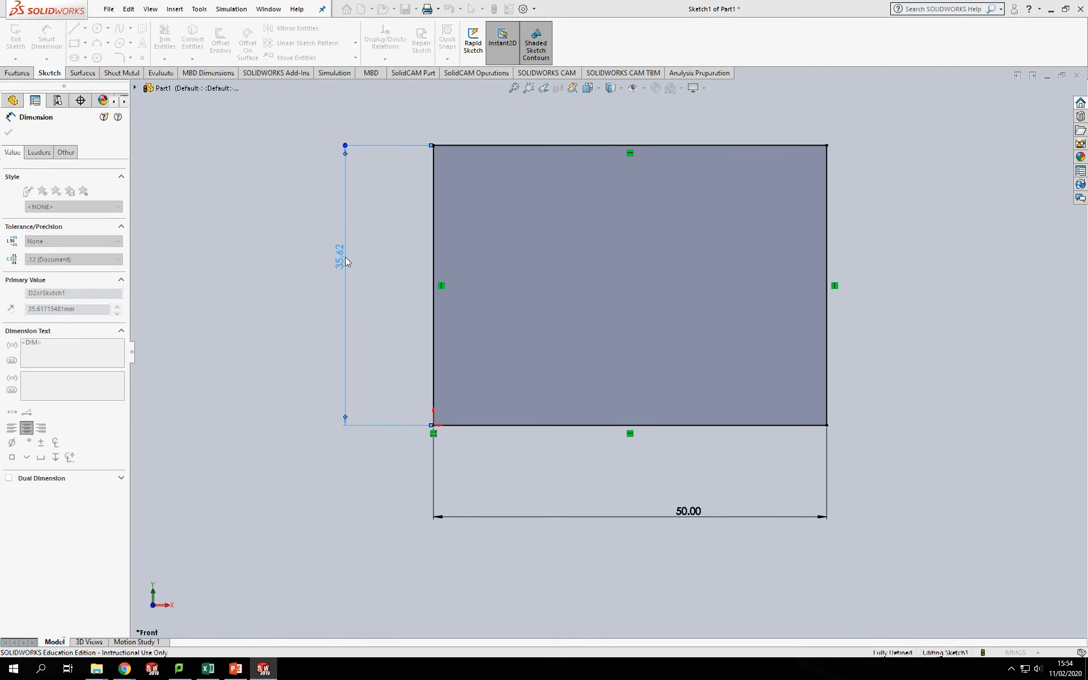
Delete the corner rectangle together with both of its dimensions
scroll(585, 393, up, 2)
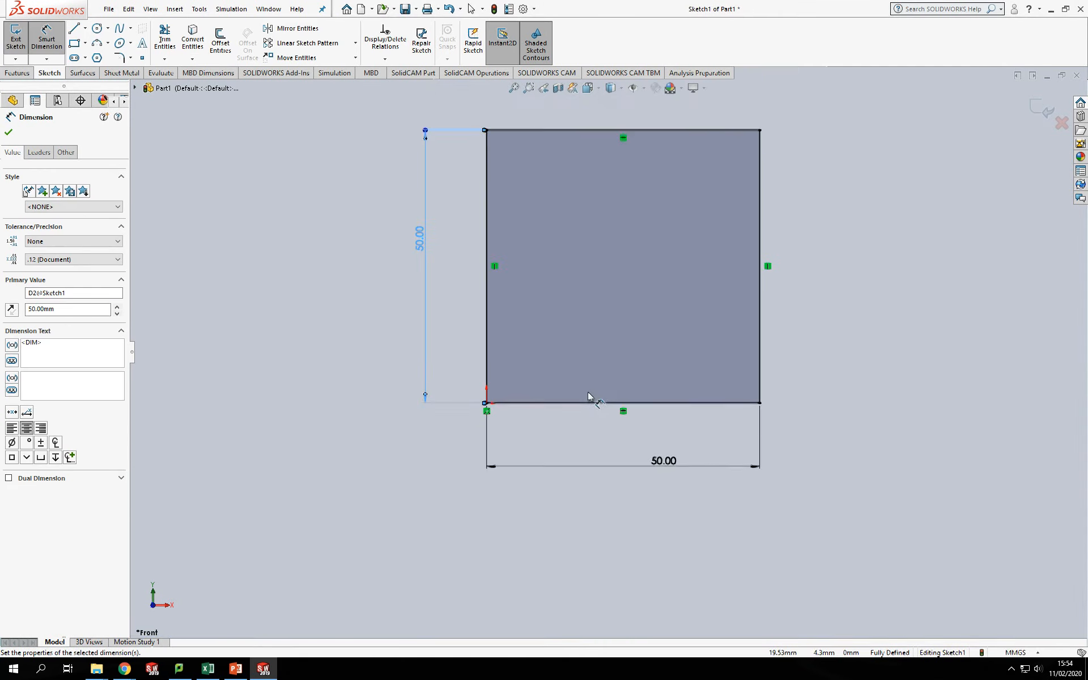
scroll(784, 137, down, 1)
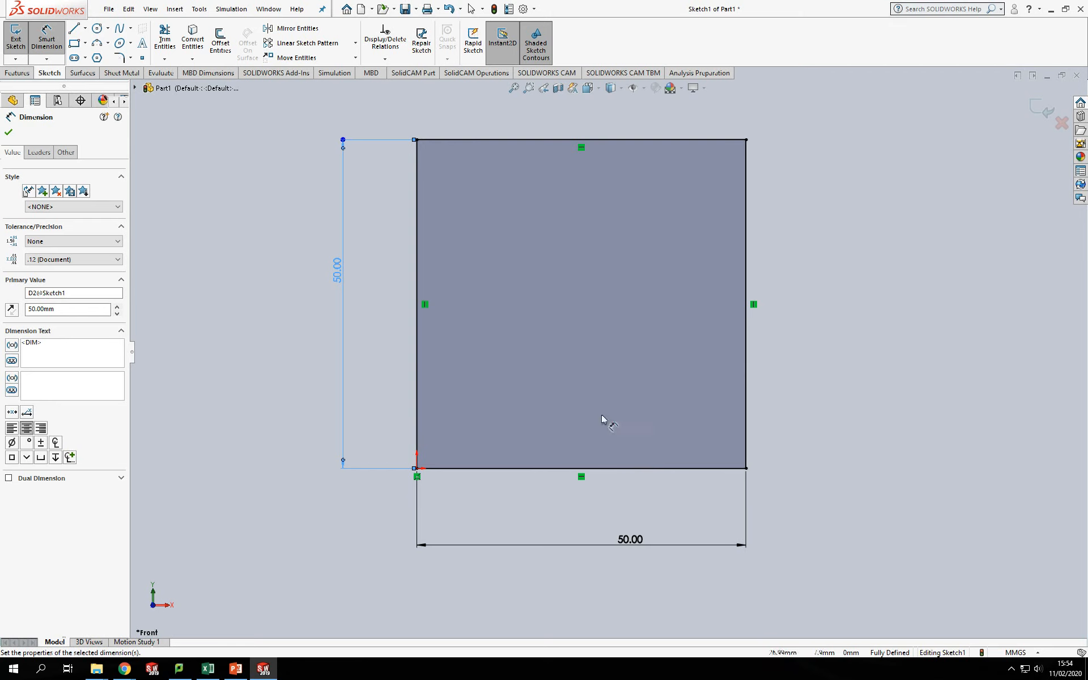
key(Escape)
drag(848, 109, 256, 595)
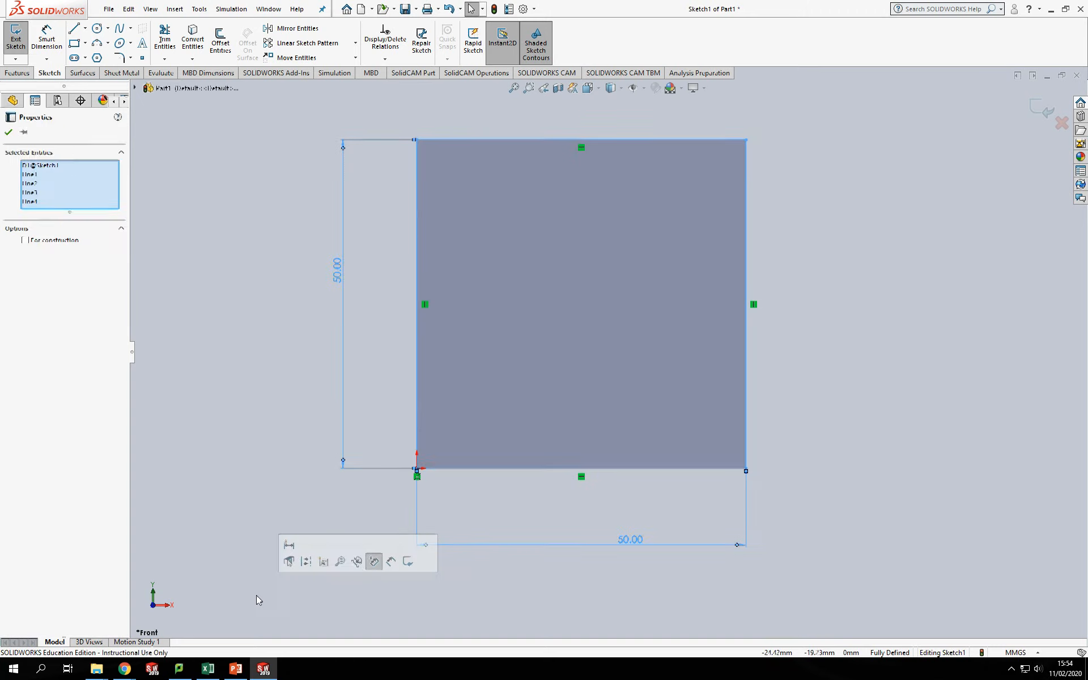
key(Delete)
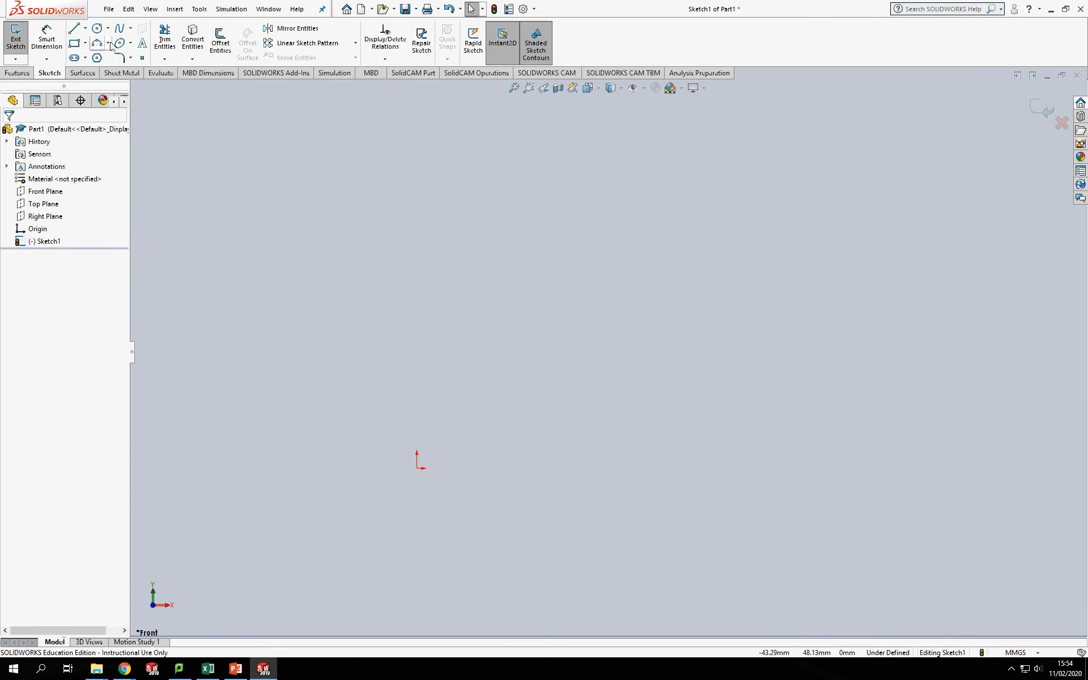
Draw a center rectangle about 56 mm wide and 36 mm high, centred on the origin
click(85, 43)
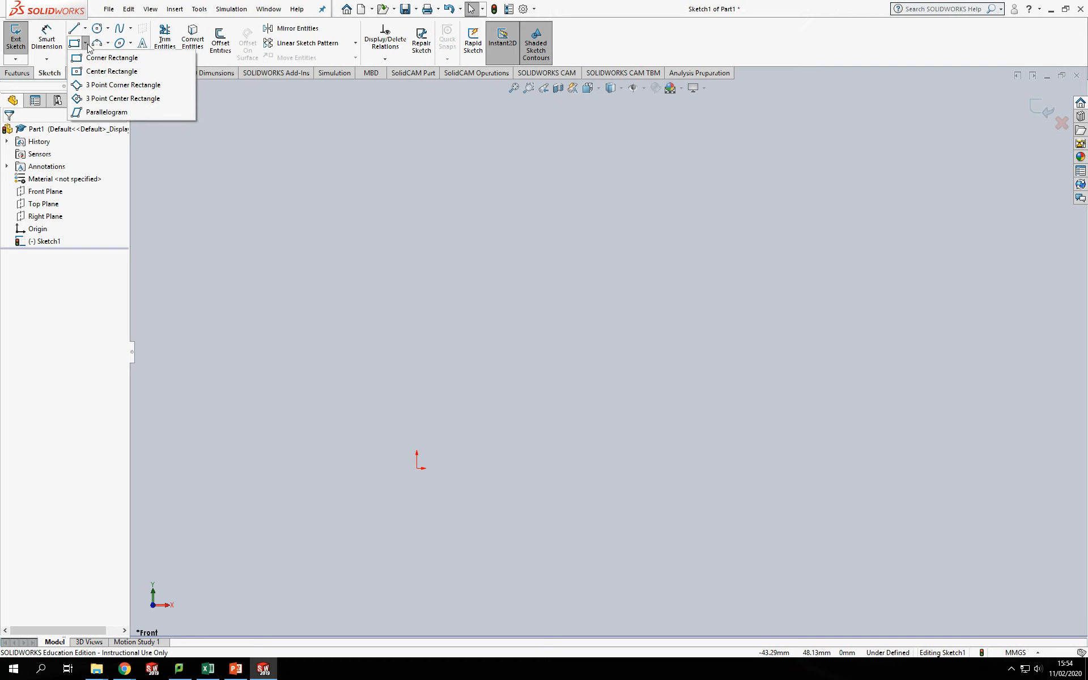
click(99, 71)
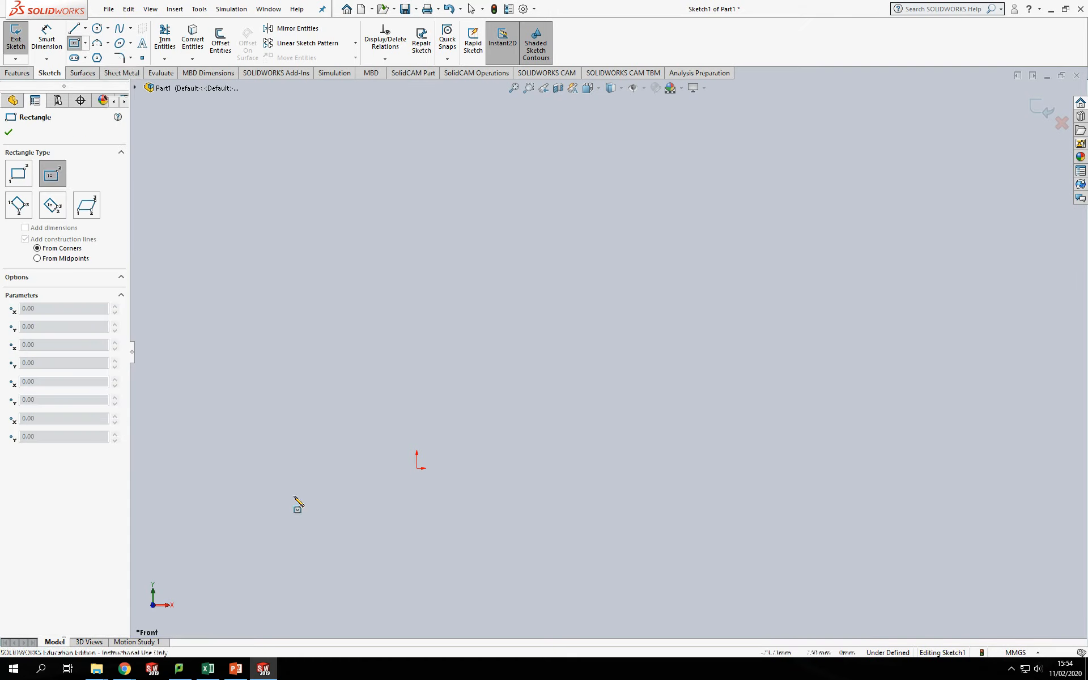
click(418, 469)
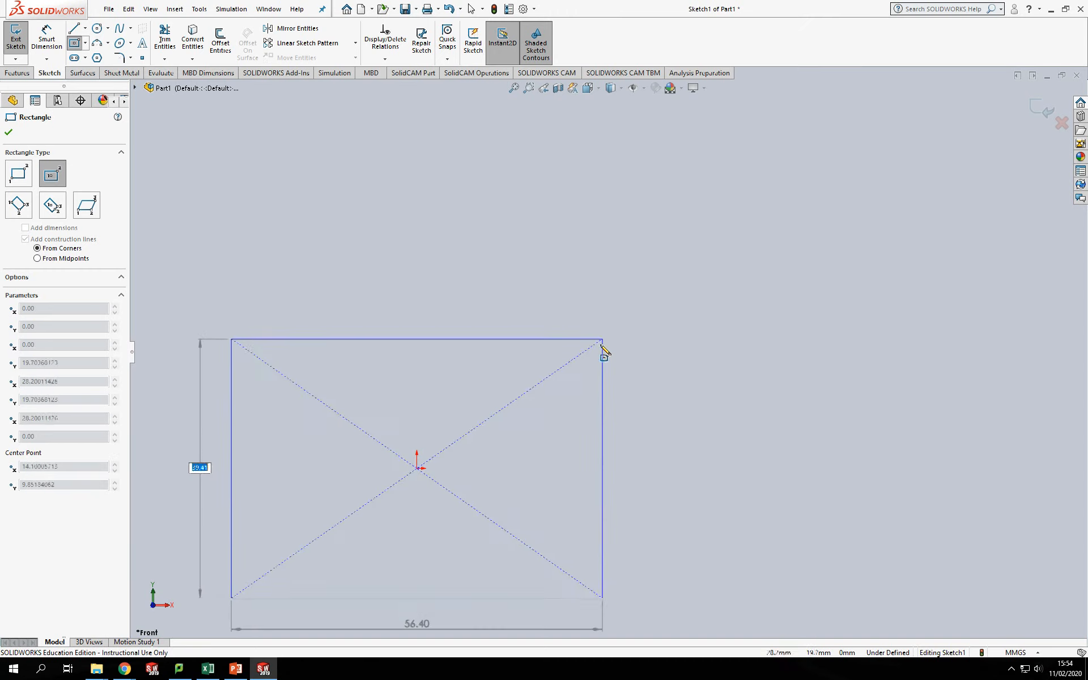
click(601, 349)
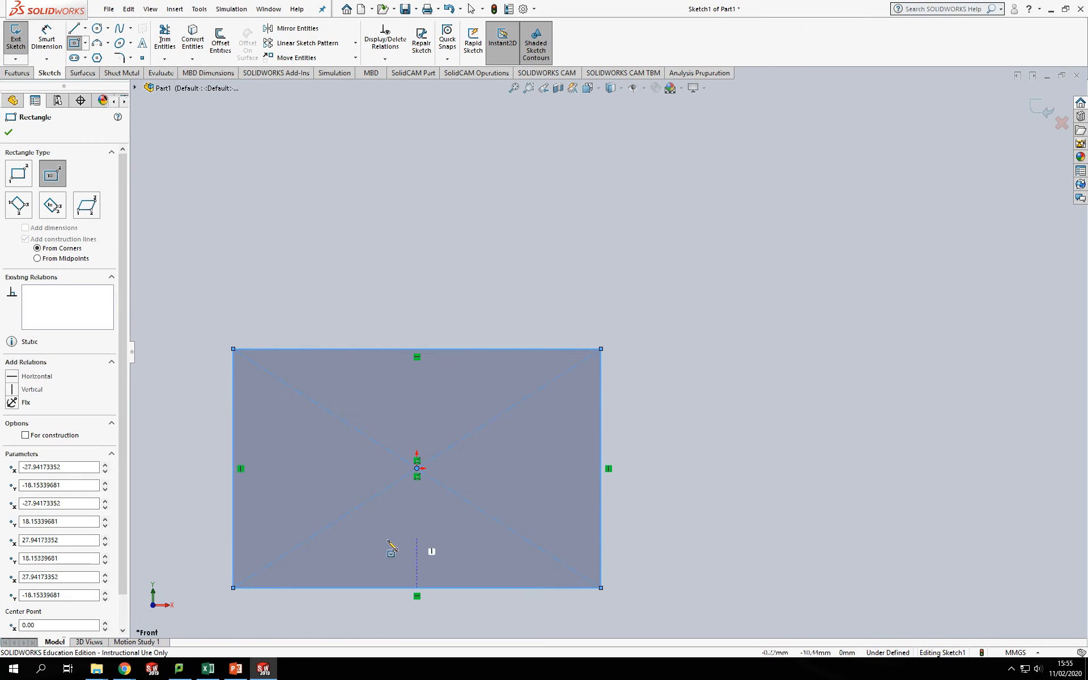
Dimension the center rectangle's left edge at 50 mm
scroll(399, 546, down, 1)
scroll(412, 541, up, 2)
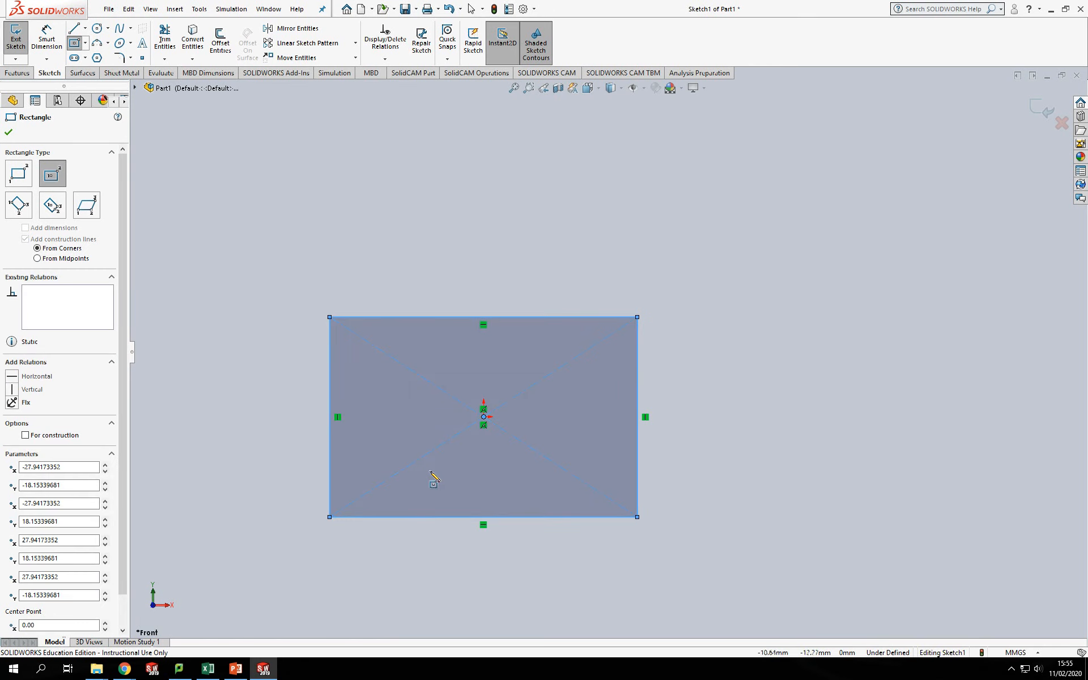
click(47, 39)
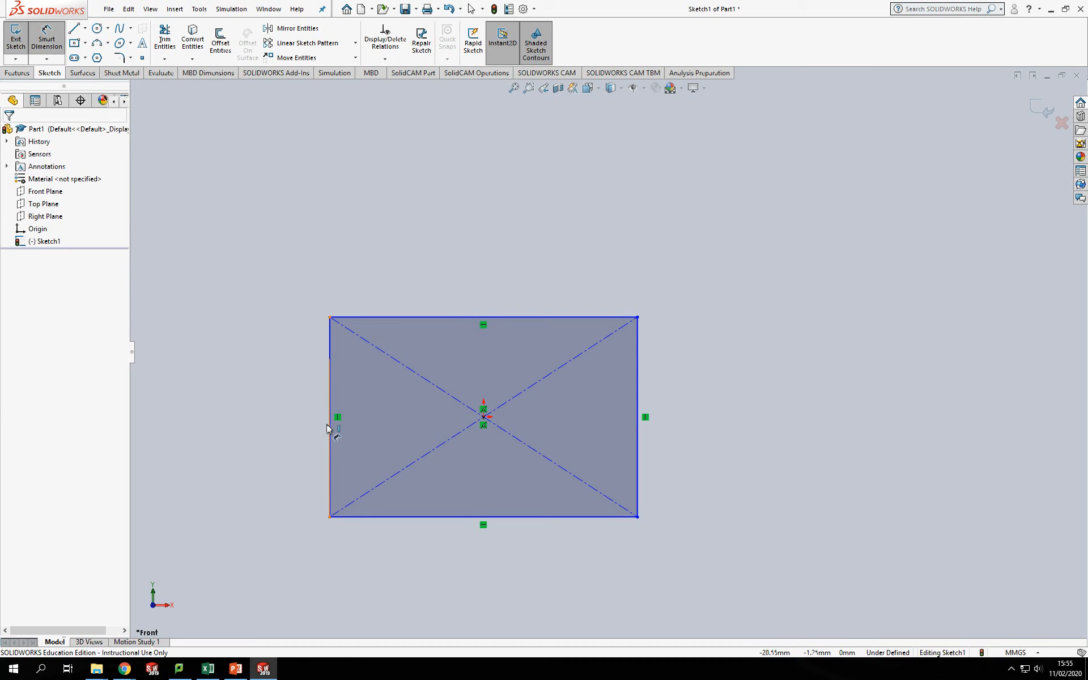
click(329, 427)
click(269, 431)
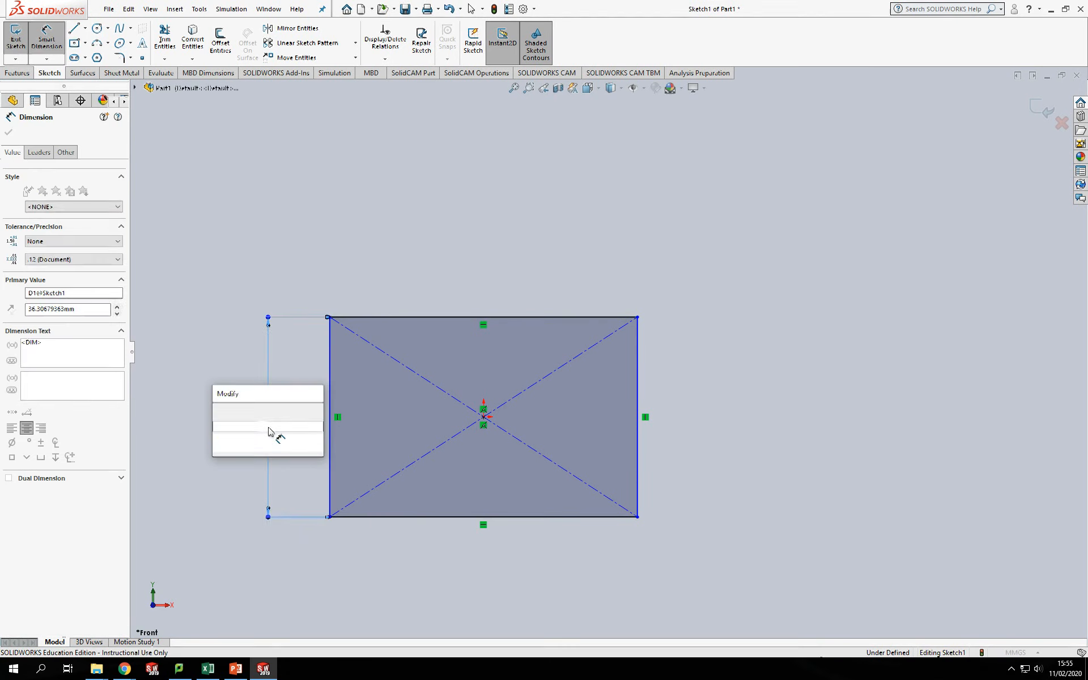
text(50)
key(Return)
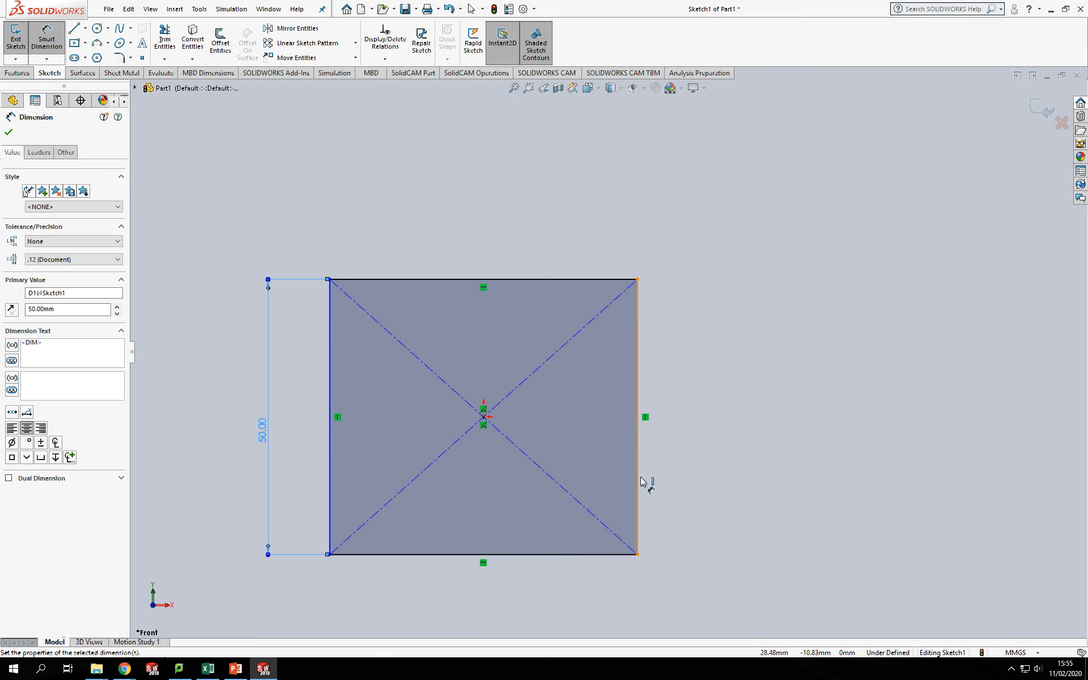
Dimension the center rectangle's bottom edge at 50 mm
click(639, 541)
key(Escape)
click(575, 555)
click(573, 578)
text(50)
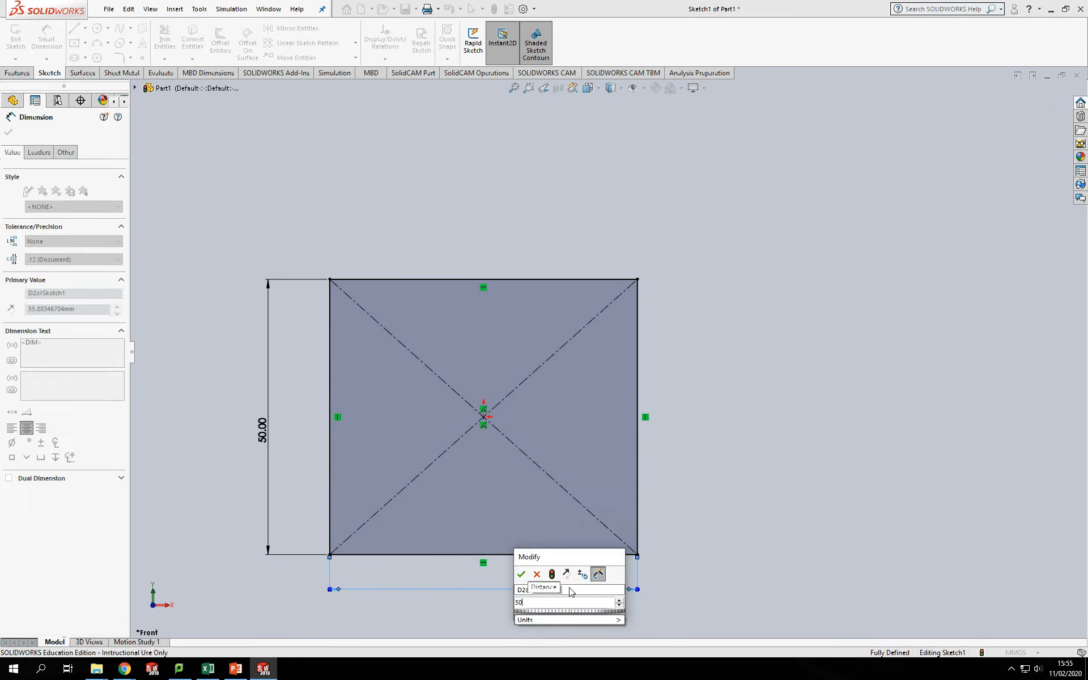
key(Return)
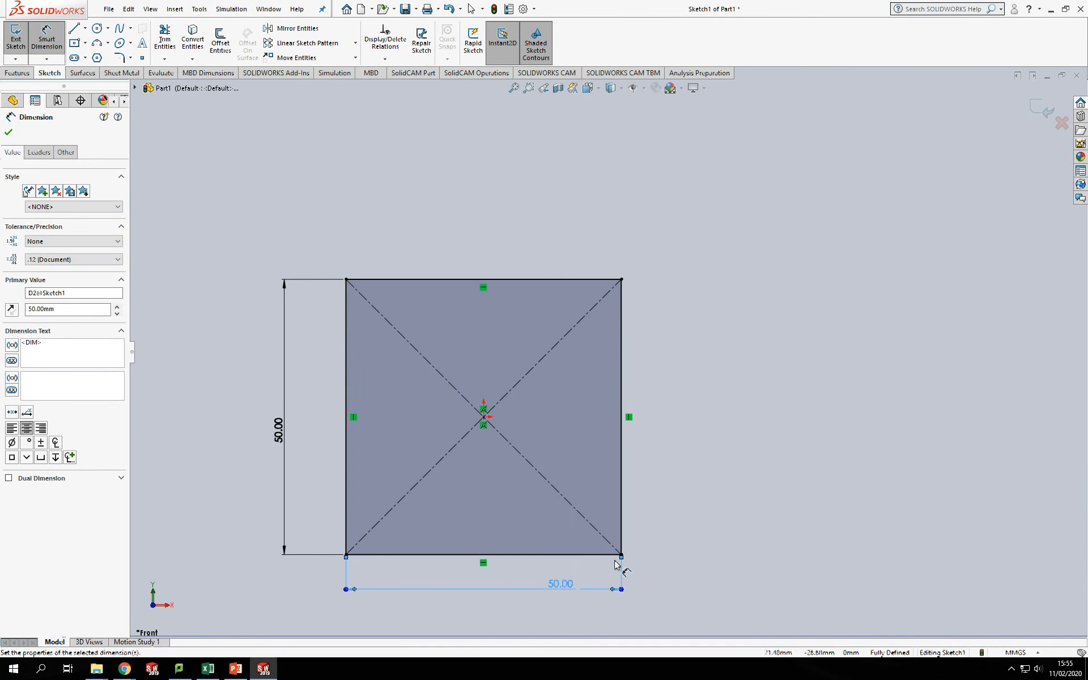
Centre the width dimension beneath the rectangle, and delete the whole rectangle with its dimensions
key(Escape)
drag(556, 584, 489, 600)
click(771, 497)
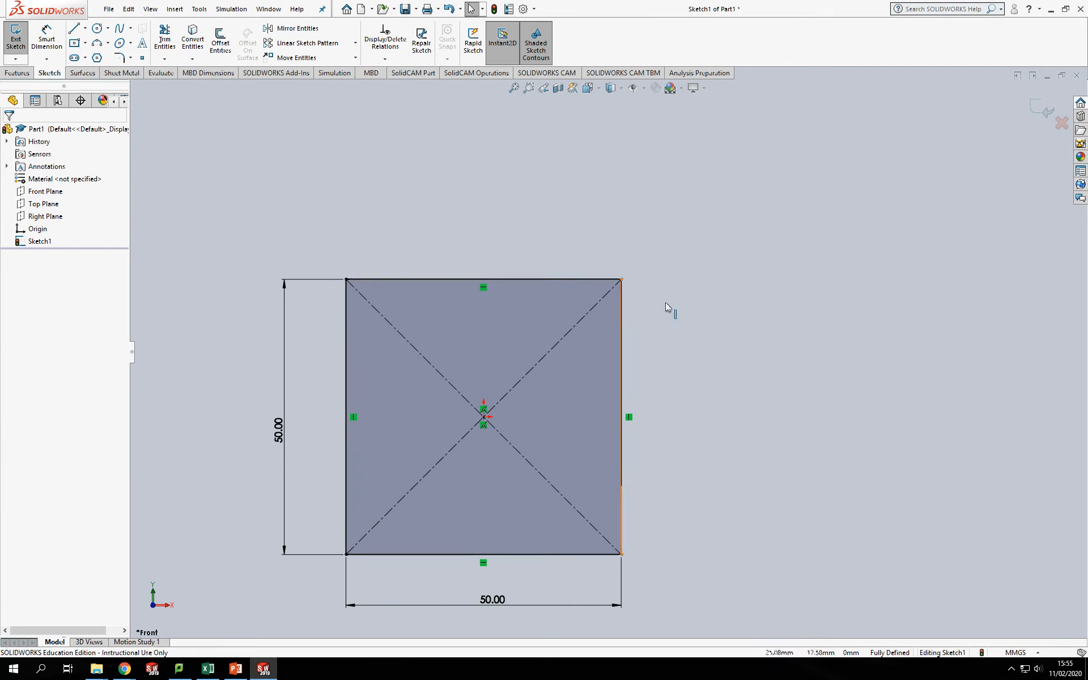
mouse_move(711, 246)
mouse_down()
mouse_move(210, 634)
mouse_move(220, 647)
mouse_up()
key(Delete)
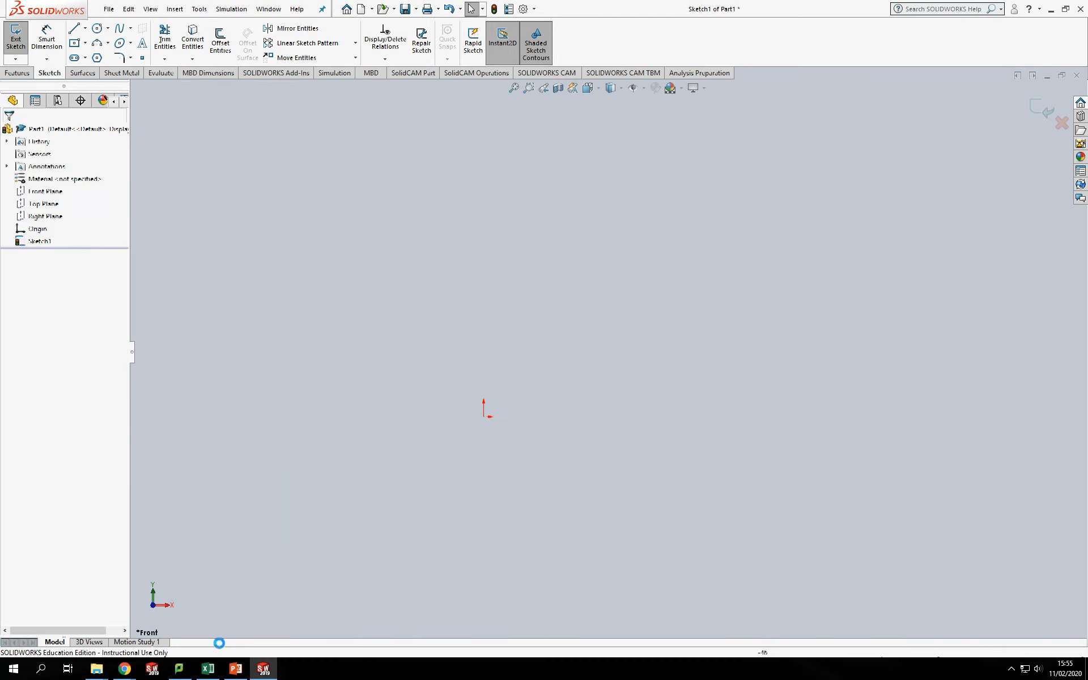
Draw a vertical line upward from the origin with its length entered as 50 mm during creation
click(72, 32)
click(483, 417)
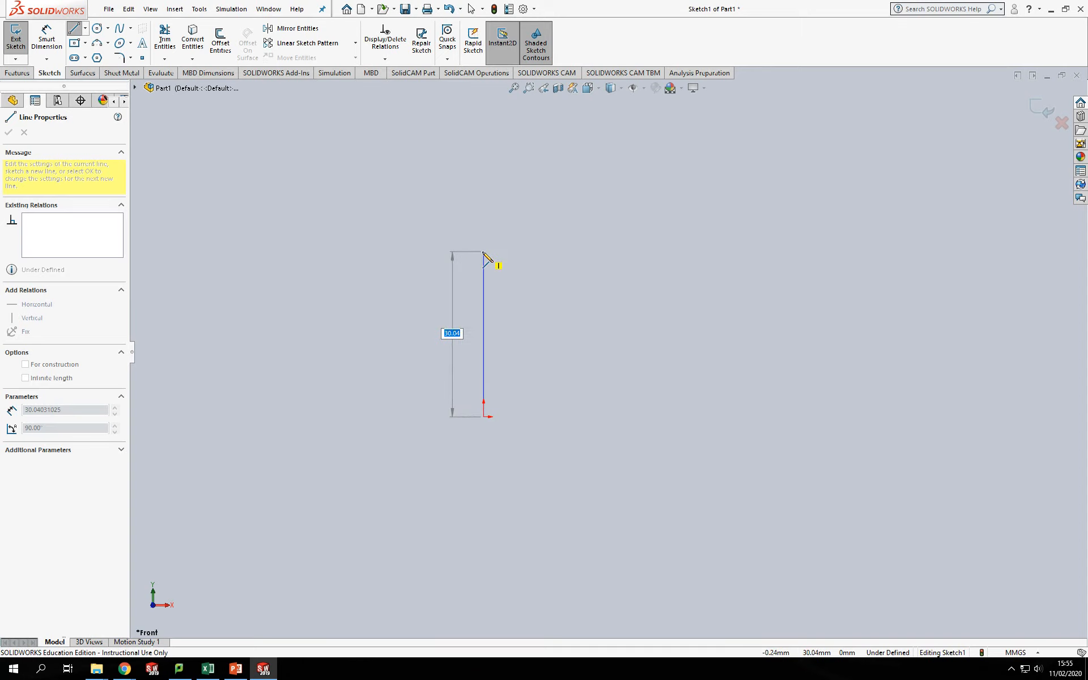
text(1)
text(0)
key(Return)
key(Escape)
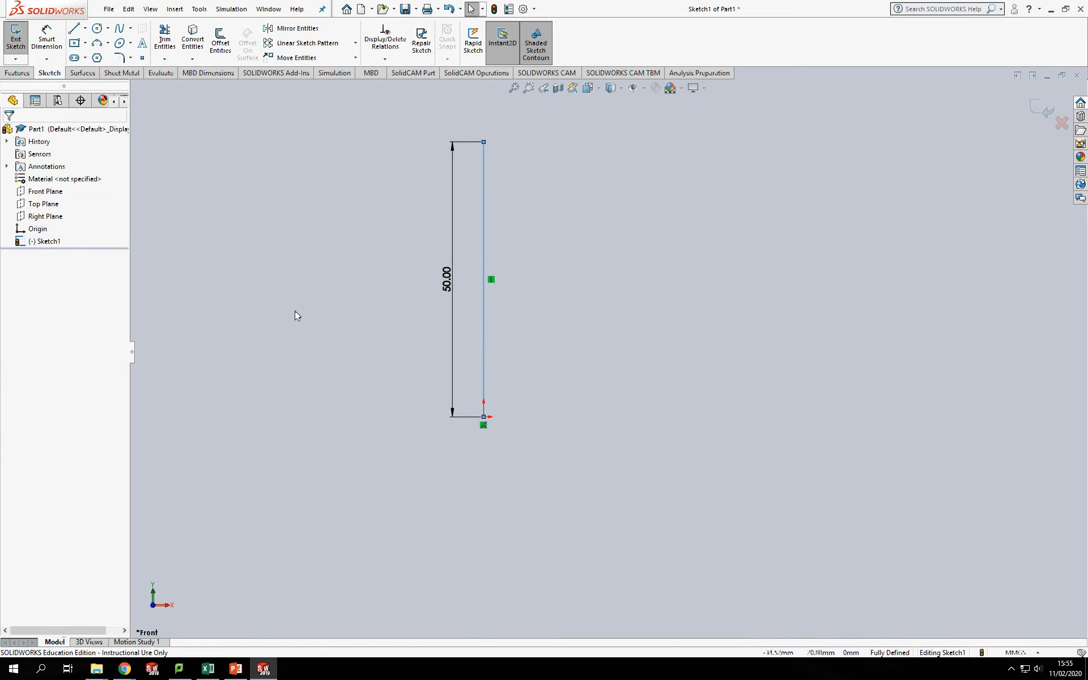
Turn off "Enable on screen numeric input on entity creation" in the system's sketch options and apply the change
click(523, 9)
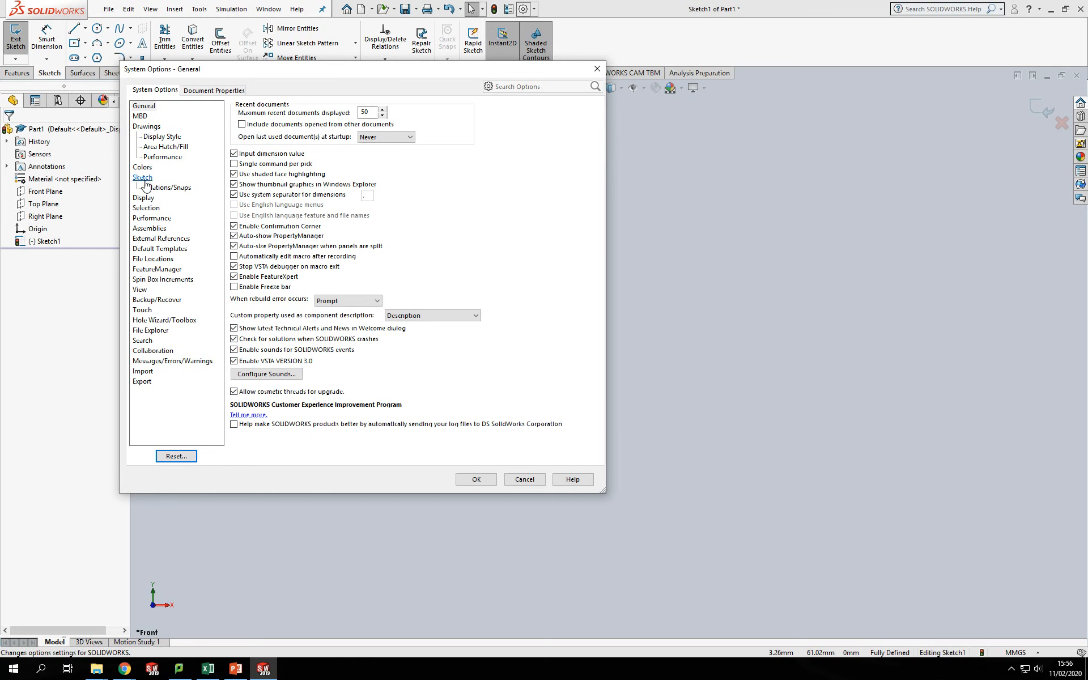
click(143, 178)
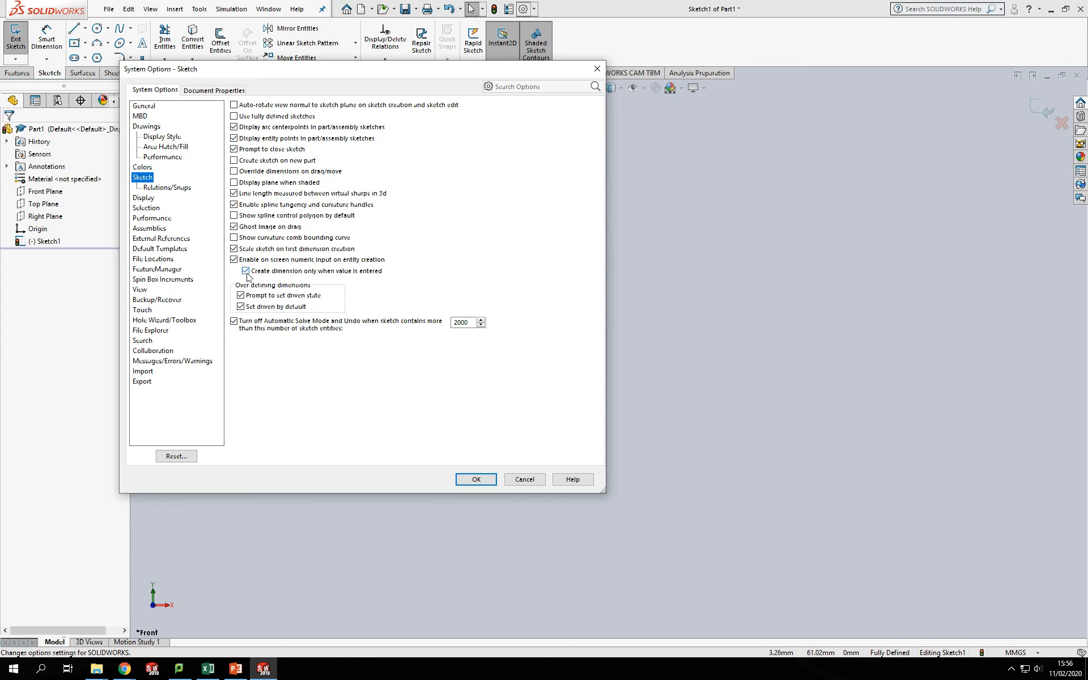
click(233, 260)
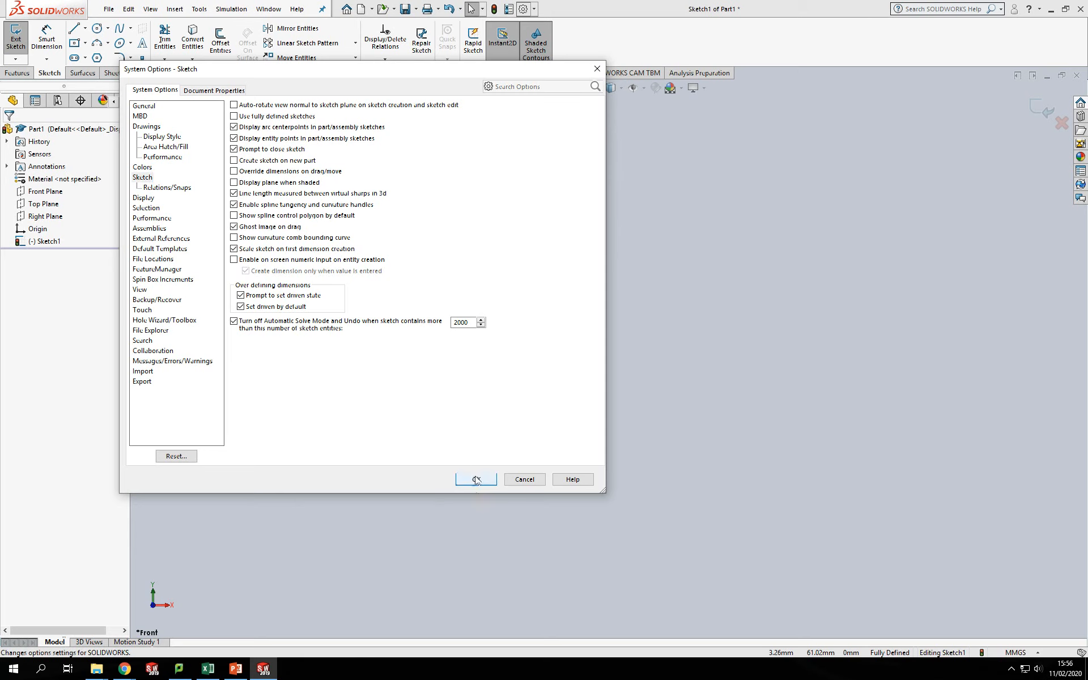
key(Return)
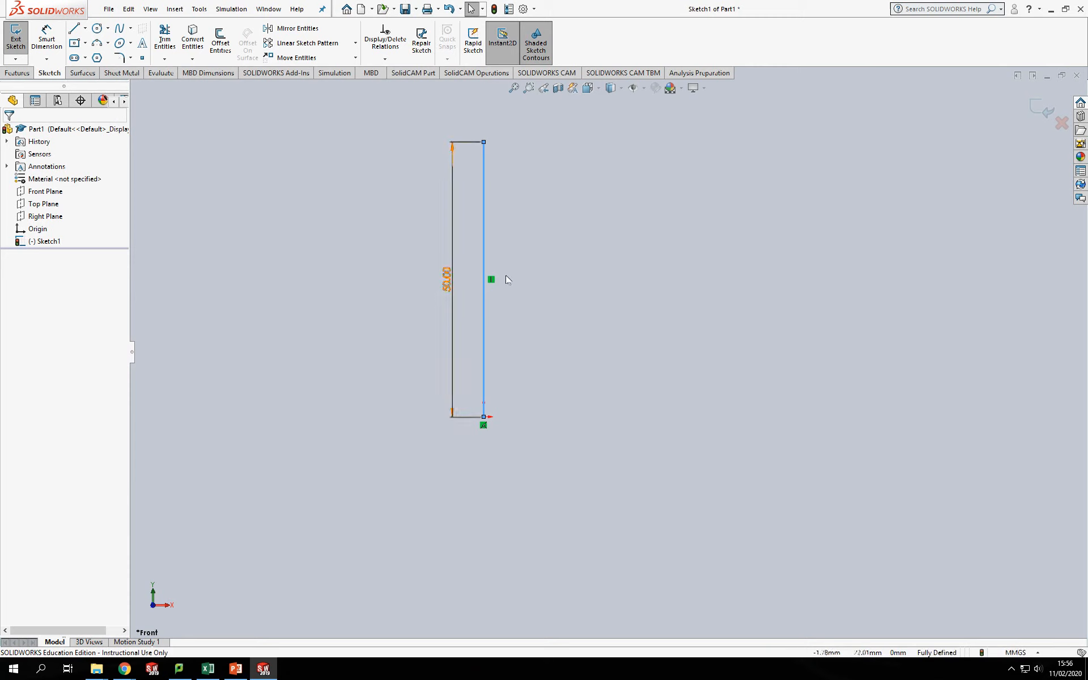
Delete the vertical line at the origin together with its dimension
click(517, 220)
mouse_move(548, 122)
mouse_down()
mouse_move(314, 262)
mouse_move(390, 498)
mouse_move(386, 488)
mouse_up()
key(Delete)
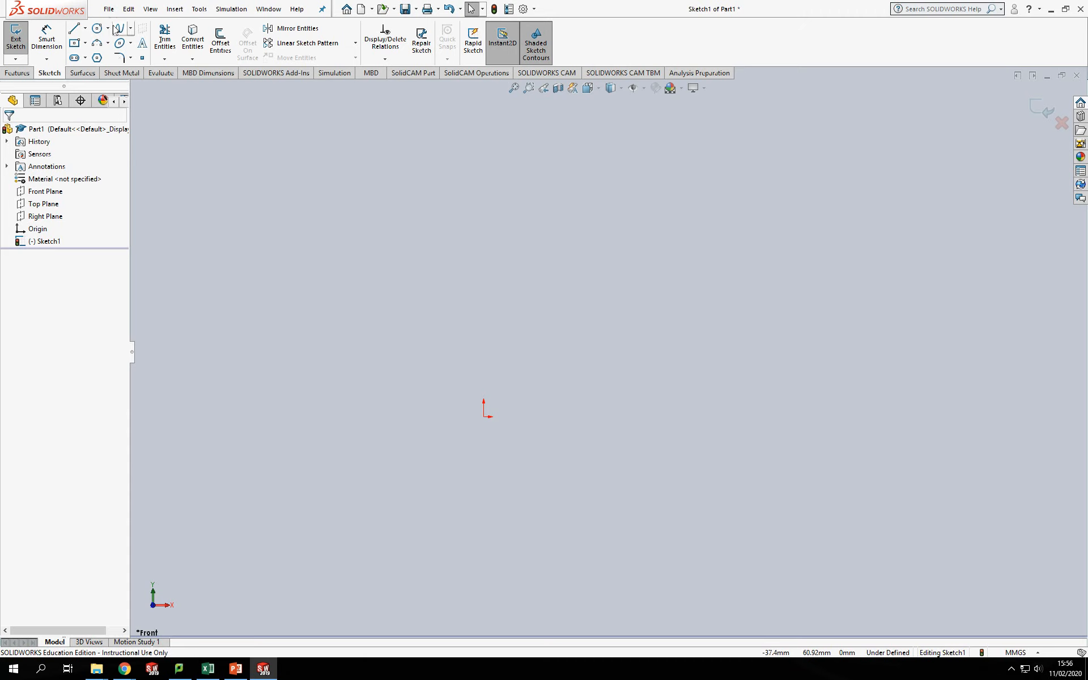
Draw a circle centred on the origin and set its radius to 25 mm in its parameters
click(99, 31)
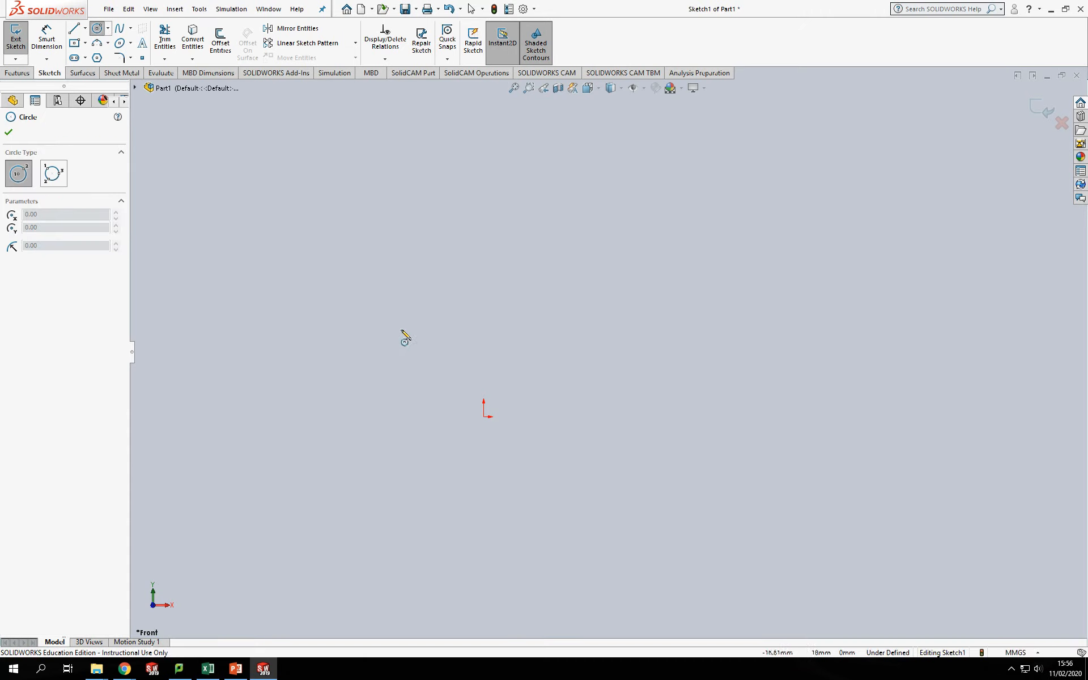
click(484, 416)
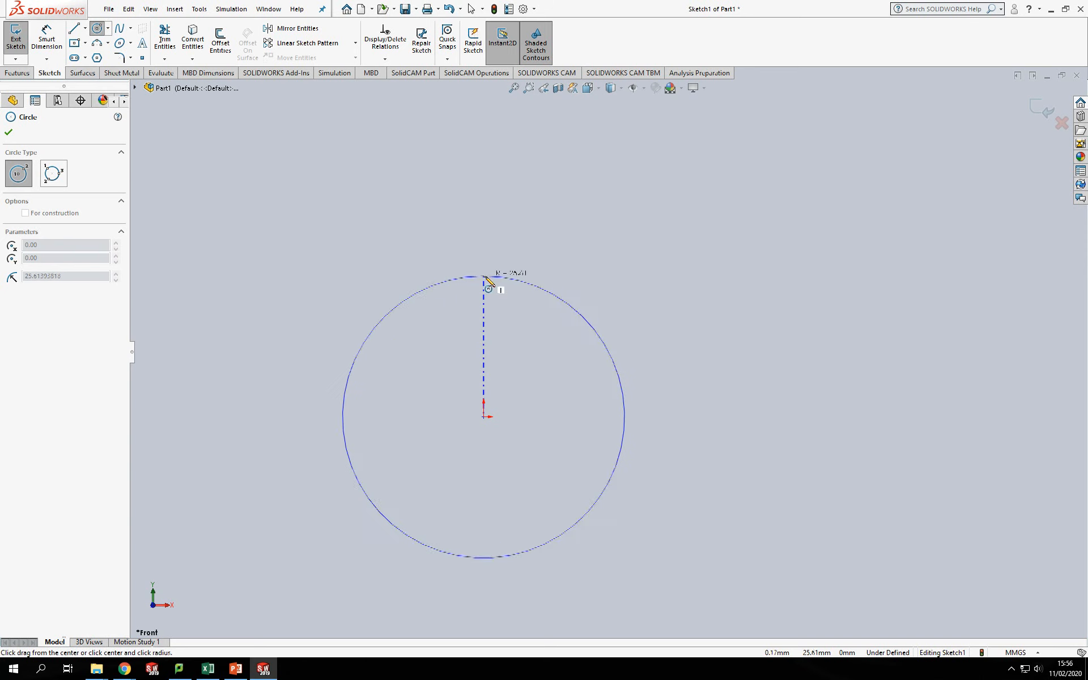
click(485, 276)
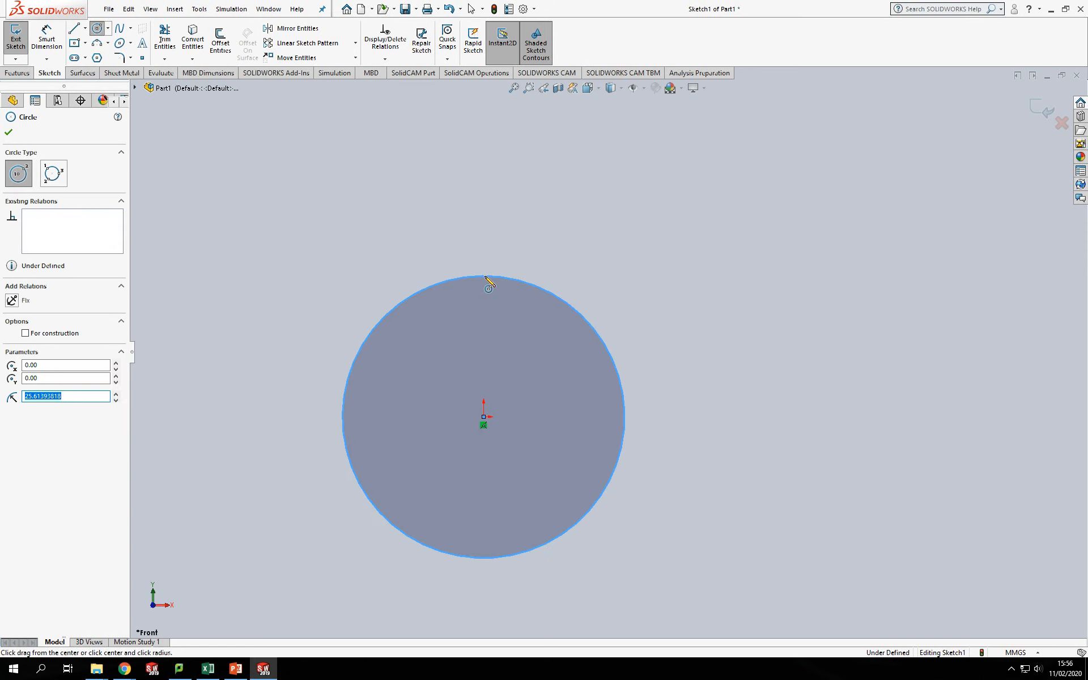
text(5)
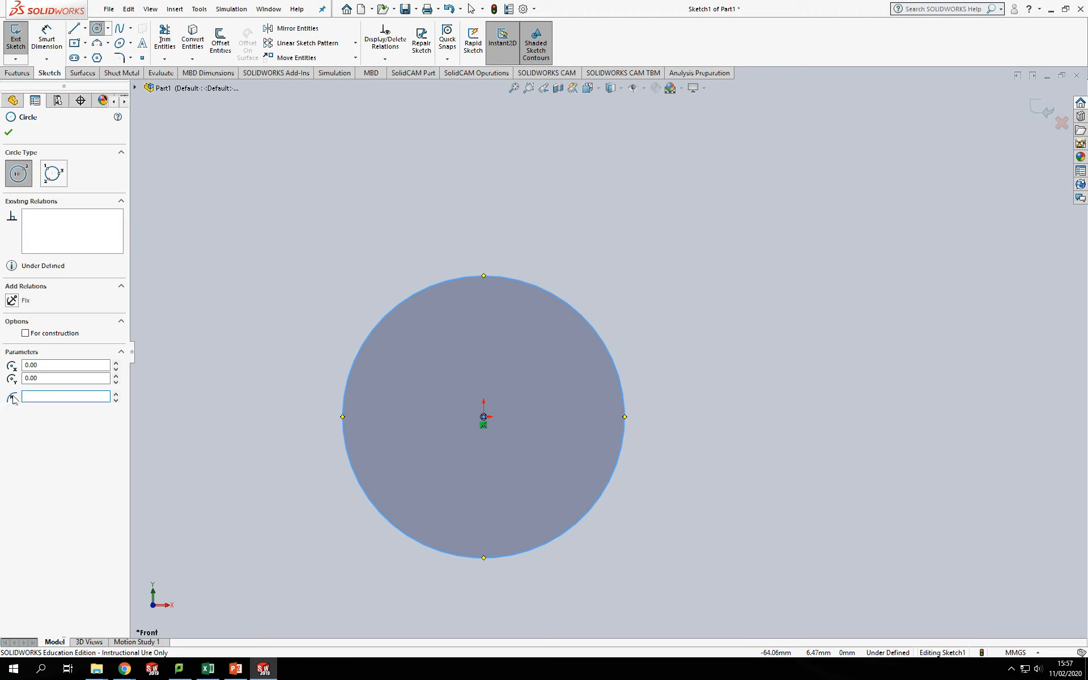
key(Return)
key(Escape)
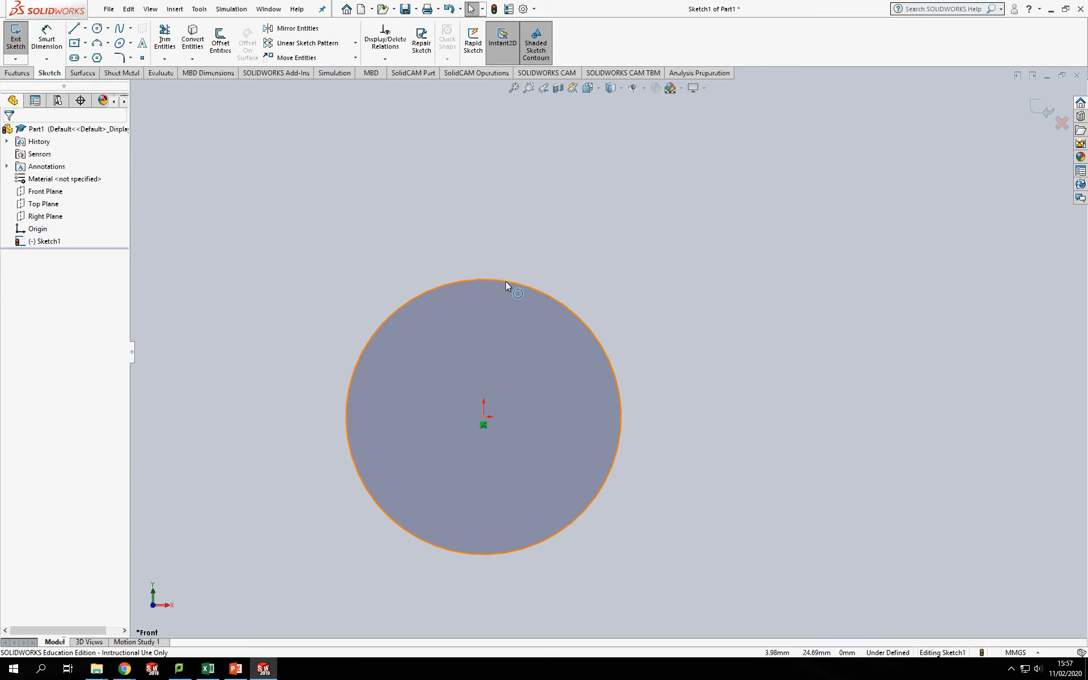
Stretch the circle freehand to a radius of about 29 mm, and dimension its diameter at 50 mm above it
mouse_move(506, 281)
mouse_down()
mouse_move(589, 230)
mouse_move(477, 356)
mouse_move(515, 260)
mouse_up()
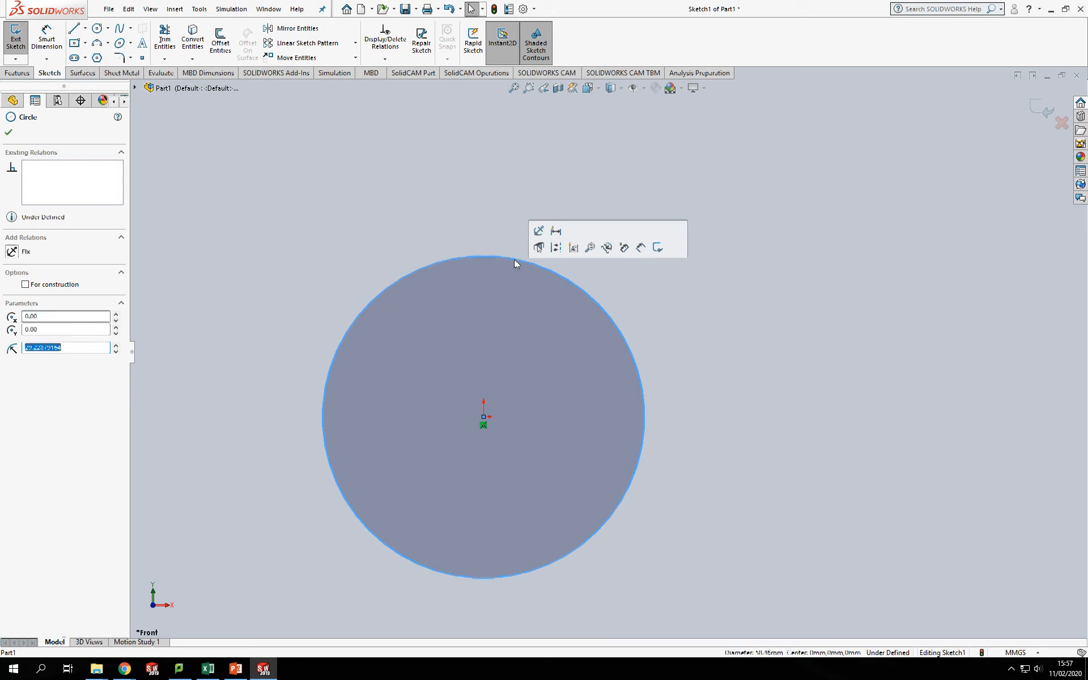
click(46, 40)
click(448, 257)
click(372, 213)
text(50)
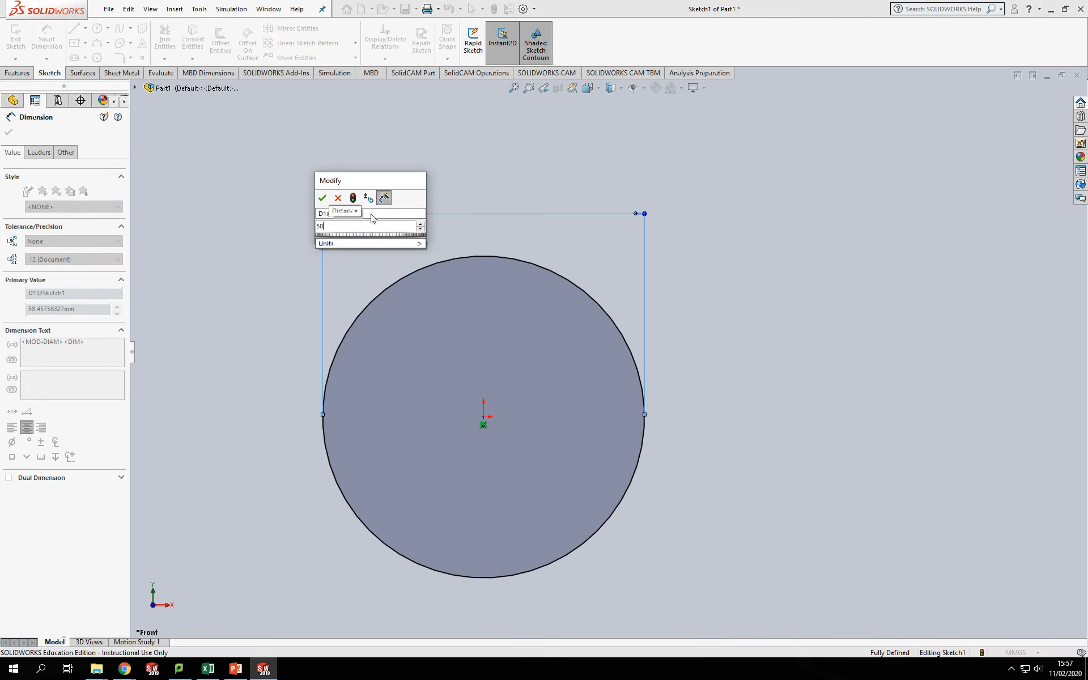
key(Return)
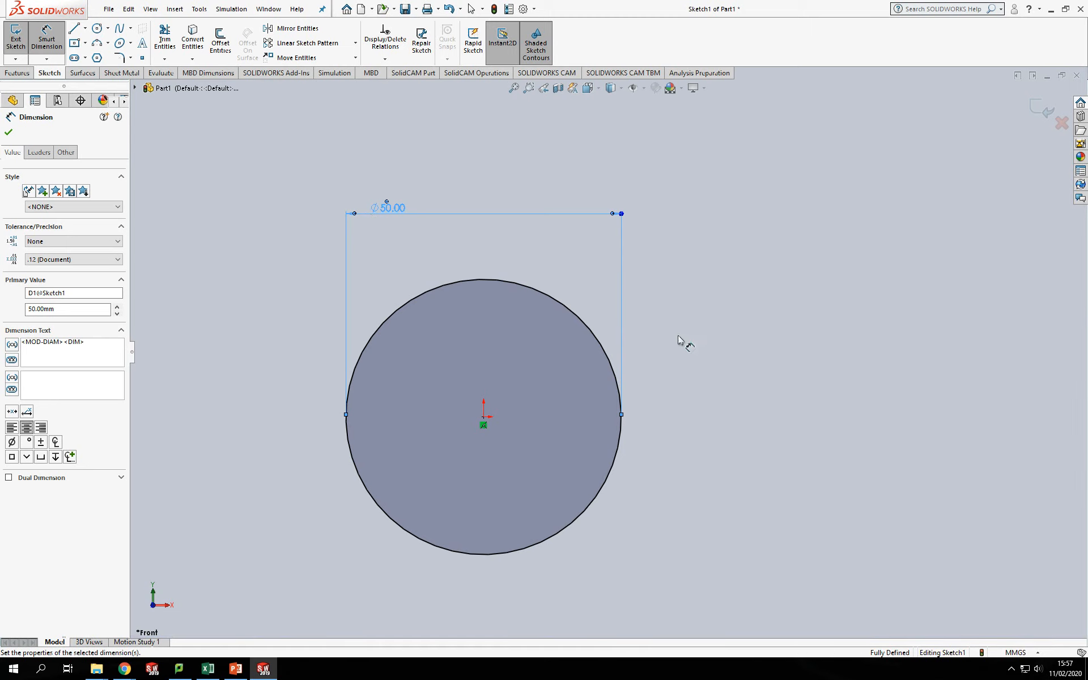
key(Escape)
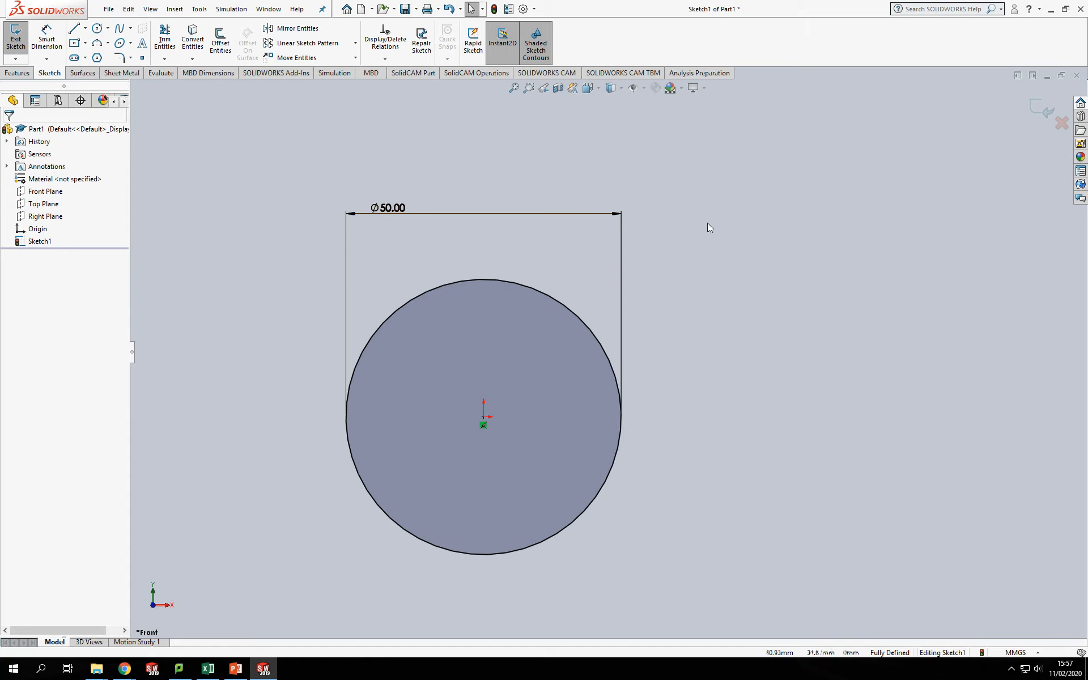
Delete the dimensioned circle, and draw a center rectangle about 48 mm wide and 55 mm high centred on the origin
drag(712, 177, 309, 611)
key(Delete)
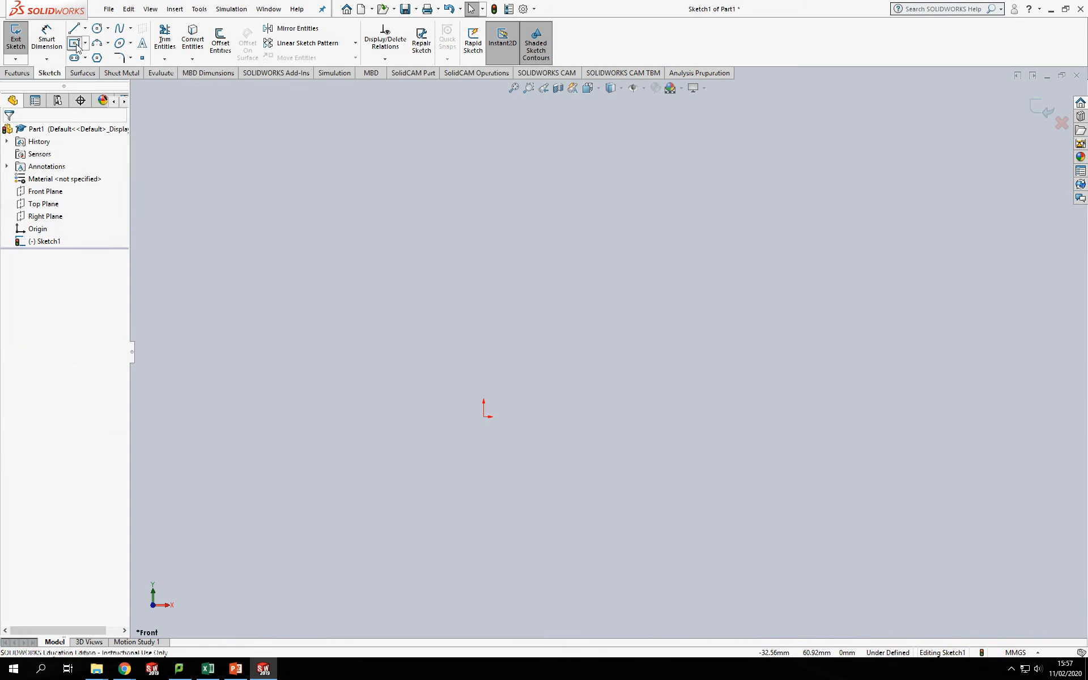
click(74, 42)
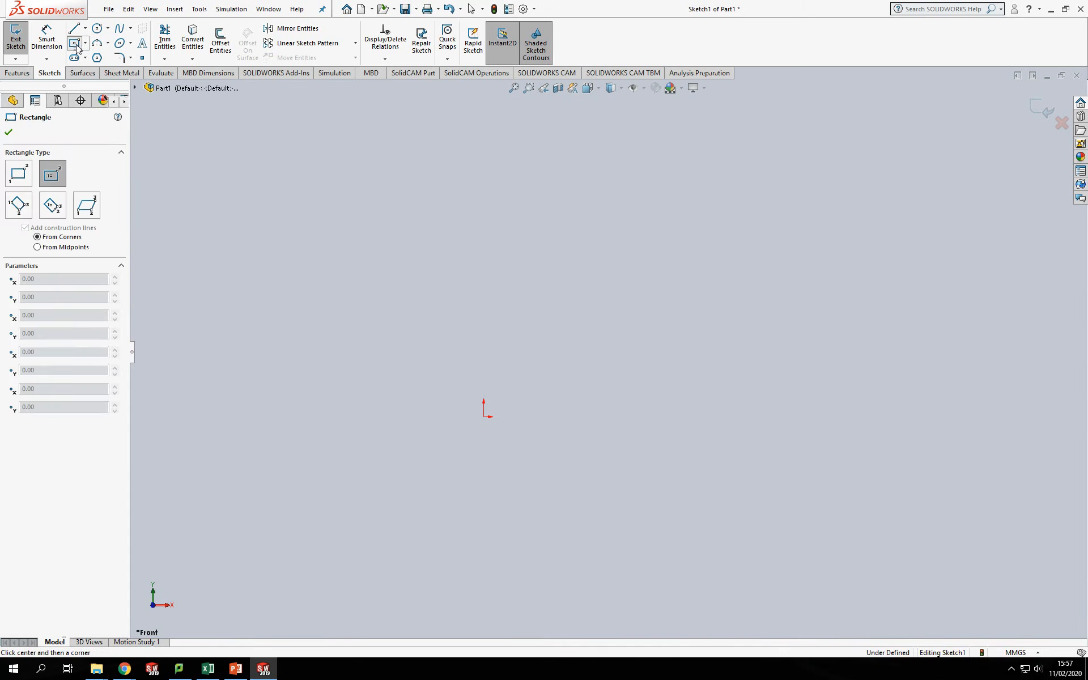
click(483, 417)
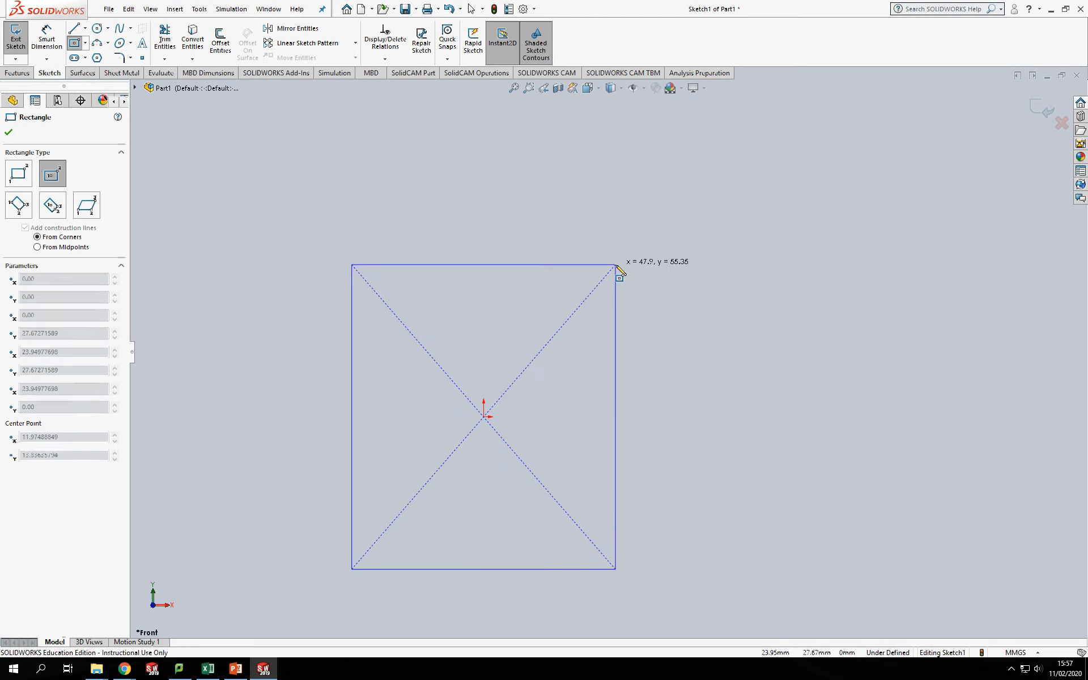
click(615, 264)
Dimension the rectangle's left and top edges at 50 mm each
click(46, 40)
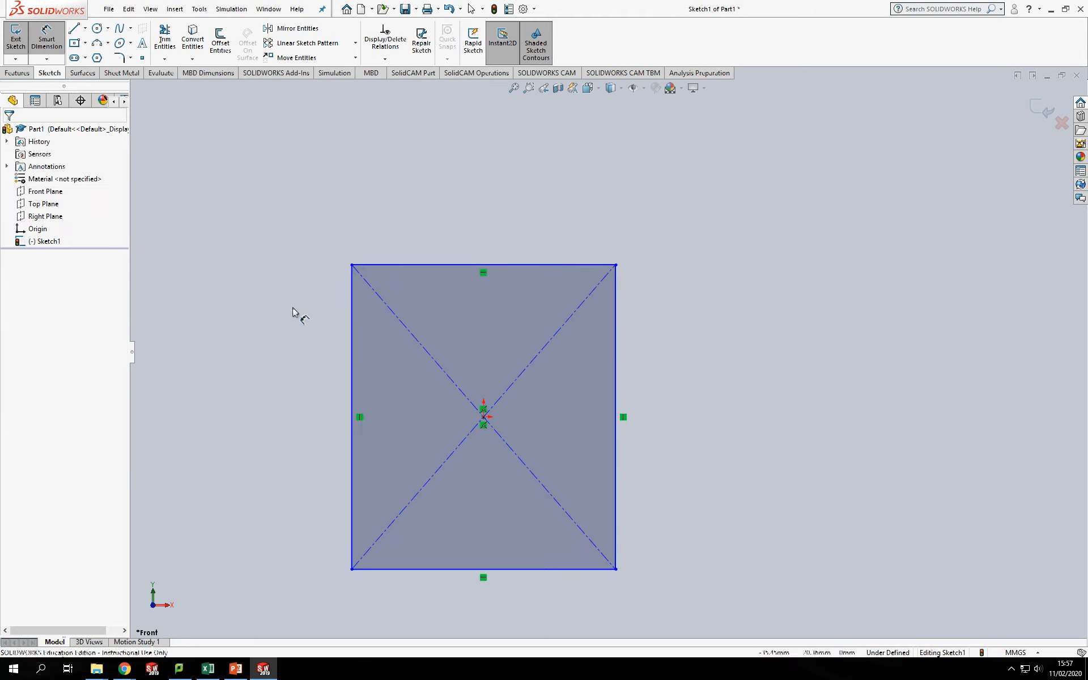
click(350, 361)
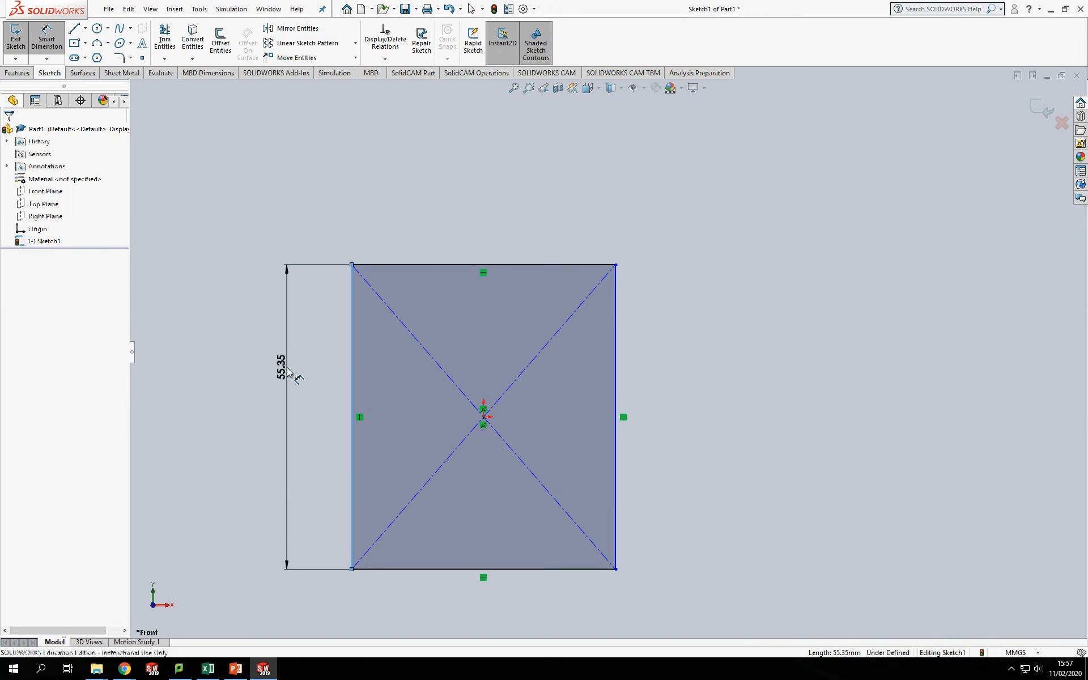
click(287, 369)
text(50)
key(Return)
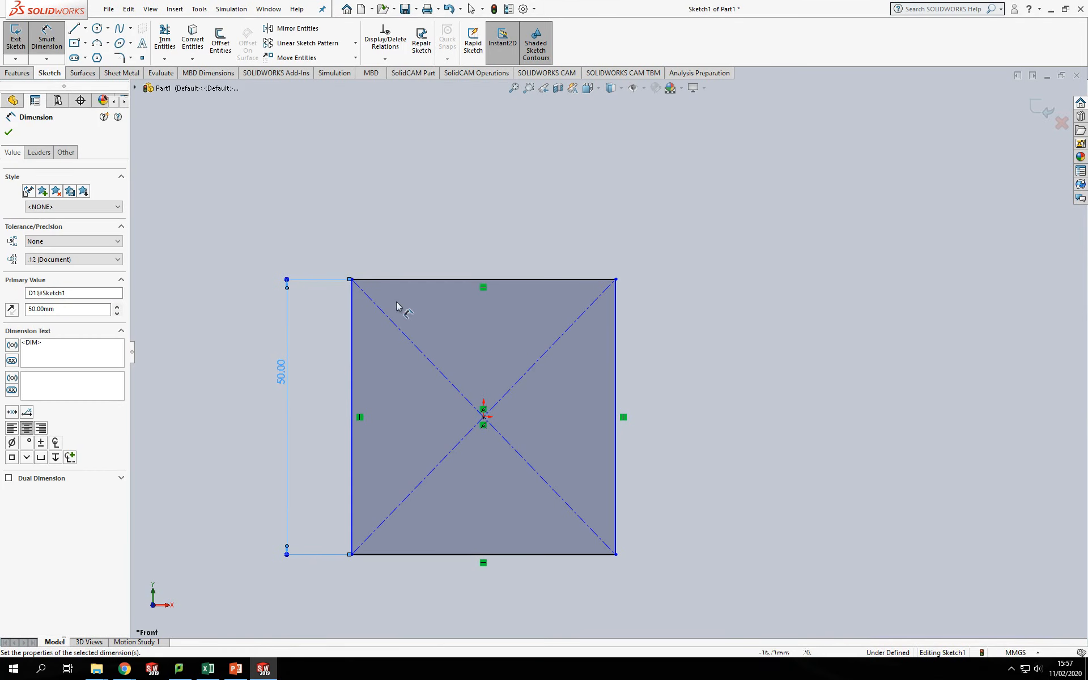
click(419, 280)
click(444, 216)
text(50)
key(Return)
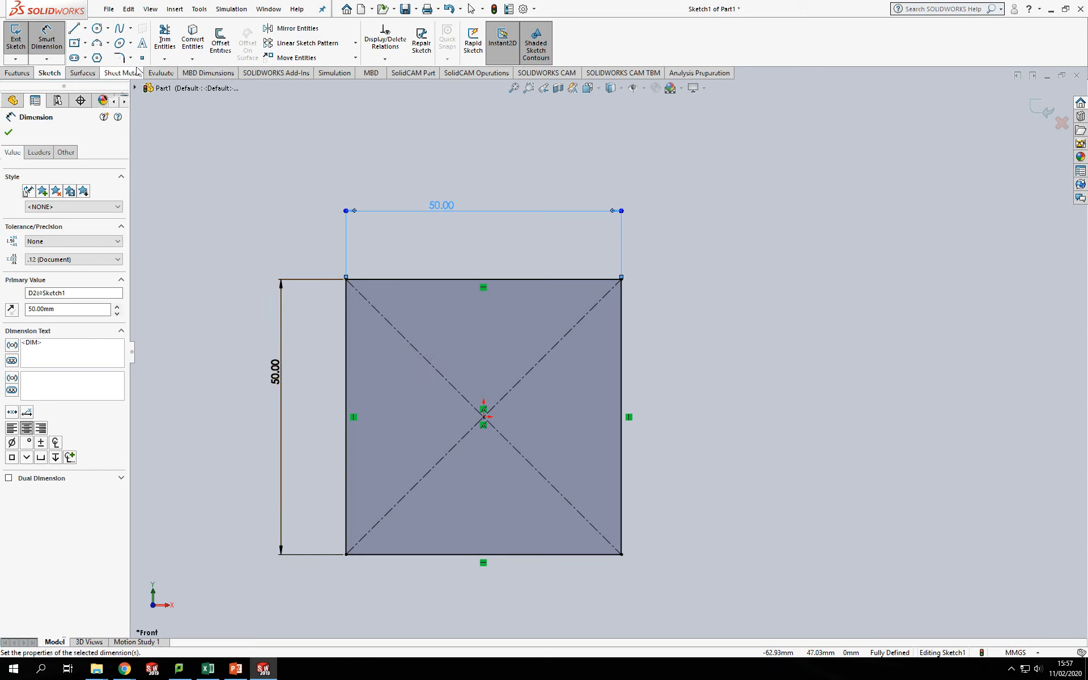
Draw a circle from the square's centre out to the midpoint of its top edge, tangent to that edge
click(97, 30)
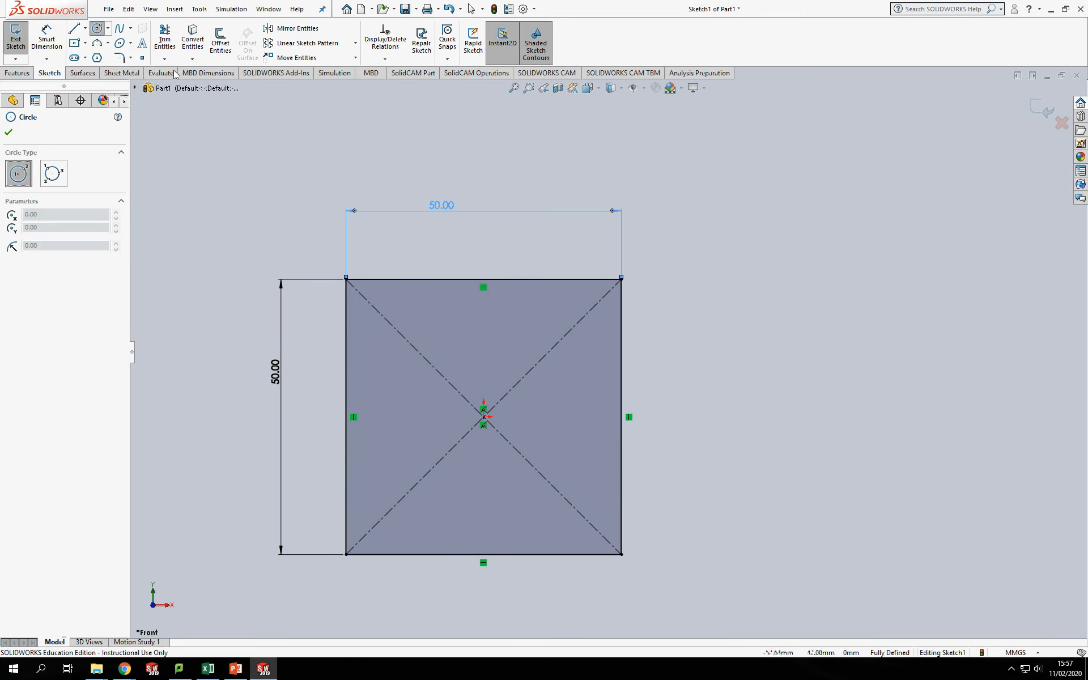
click(484, 417)
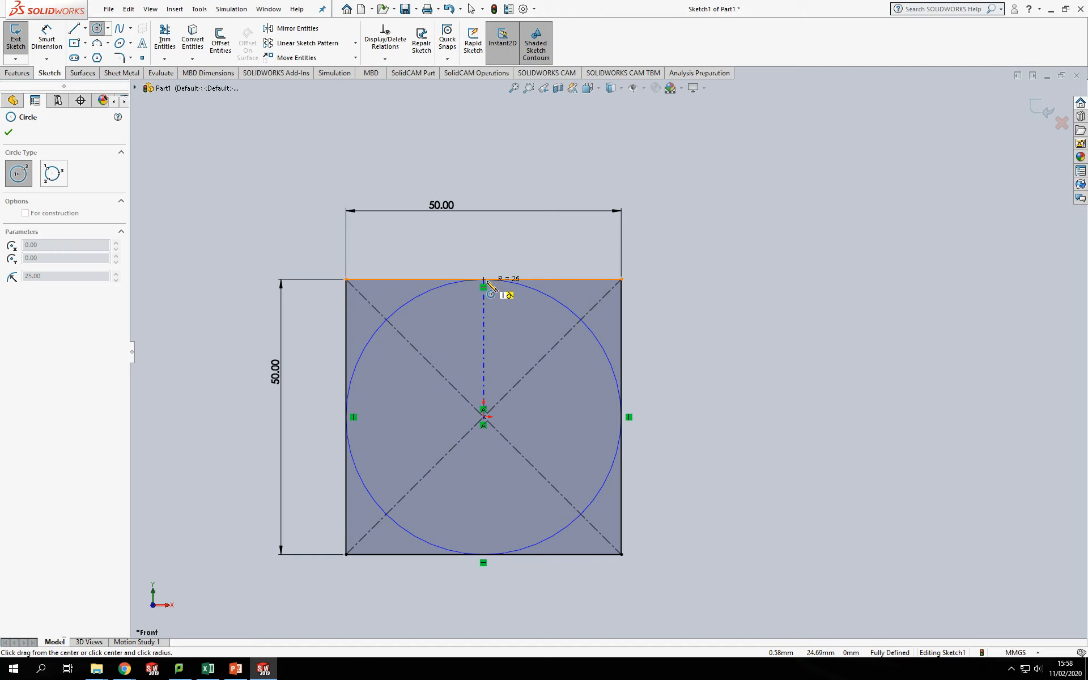
click(489, 281)
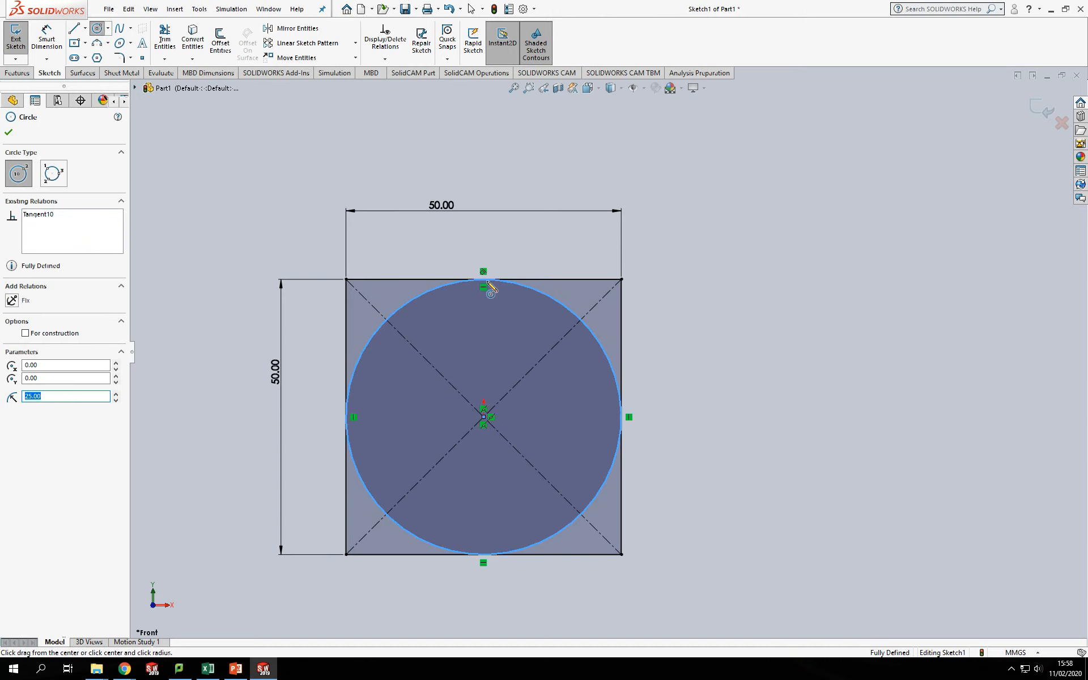
key(Escape)
Delete the square, the inscribed circle and both dimensions
click(820, 306)
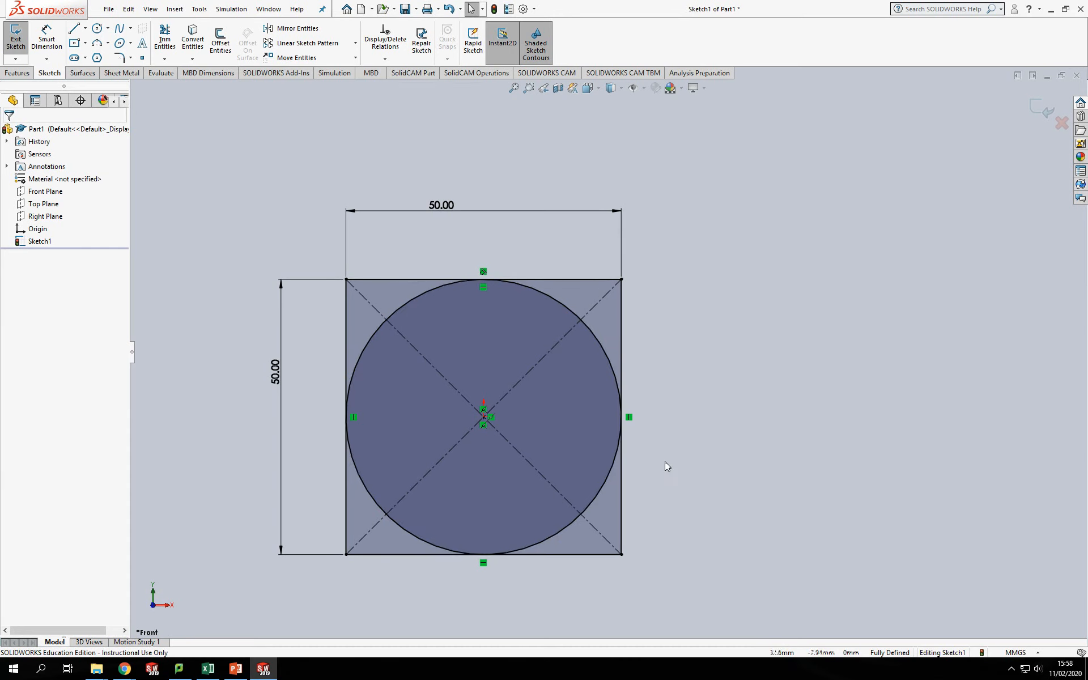
mouse_move(715, 172)
mouse_down()
mouse_move(439, 286)
mouse_move(175, 579)
mouse_move(215, 600)
mouse_up()
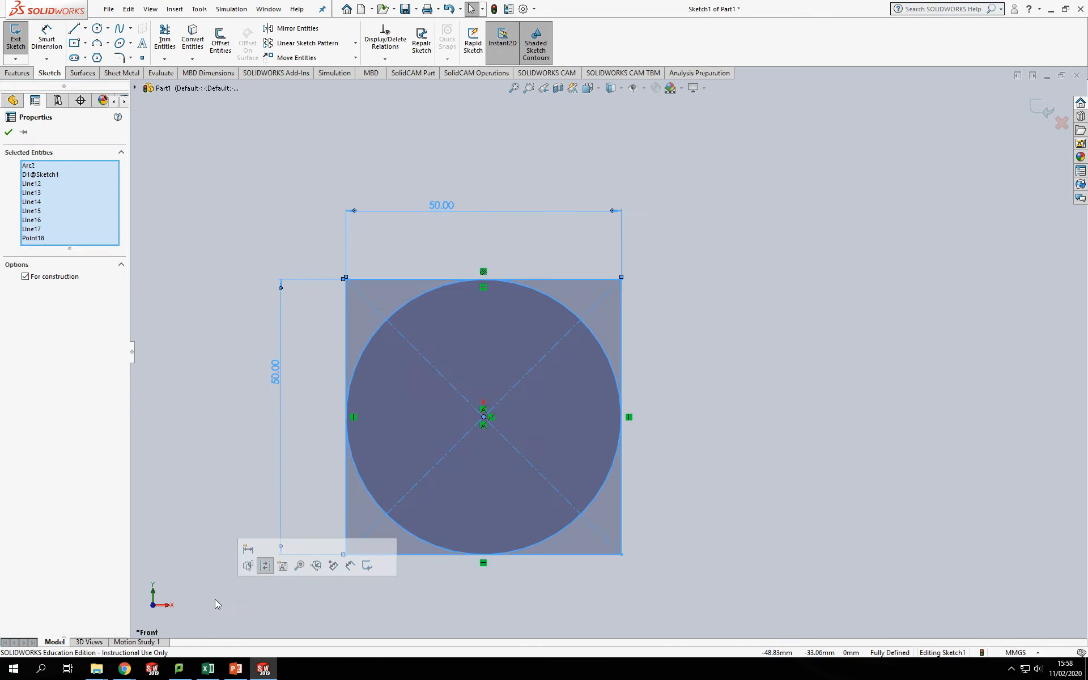
key(Delete)
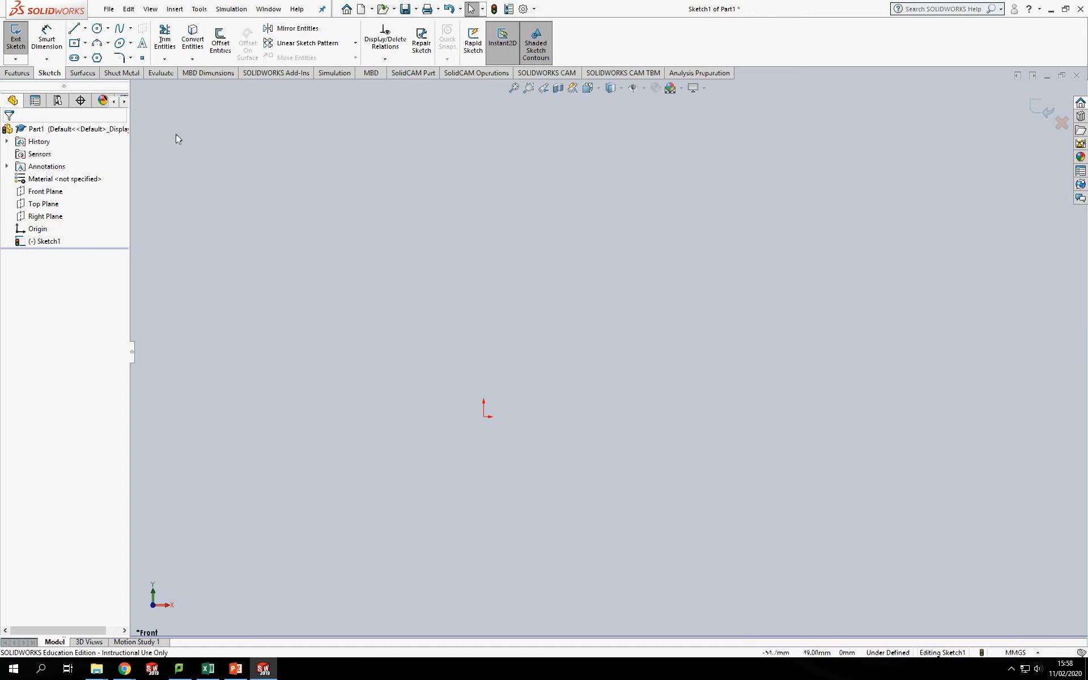
Draw two separate lines from the origin: one vertically upward about 32 mm and one horizontally to the right about 30 mm
click(74, 31)
click(485, 416)
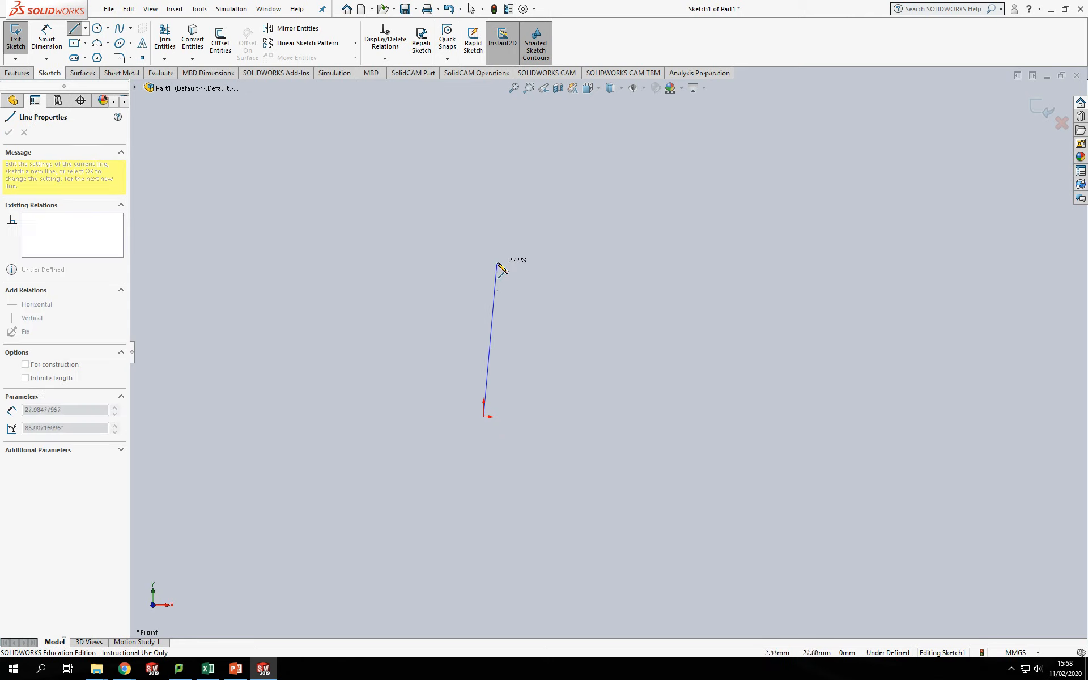
click(483, 241)
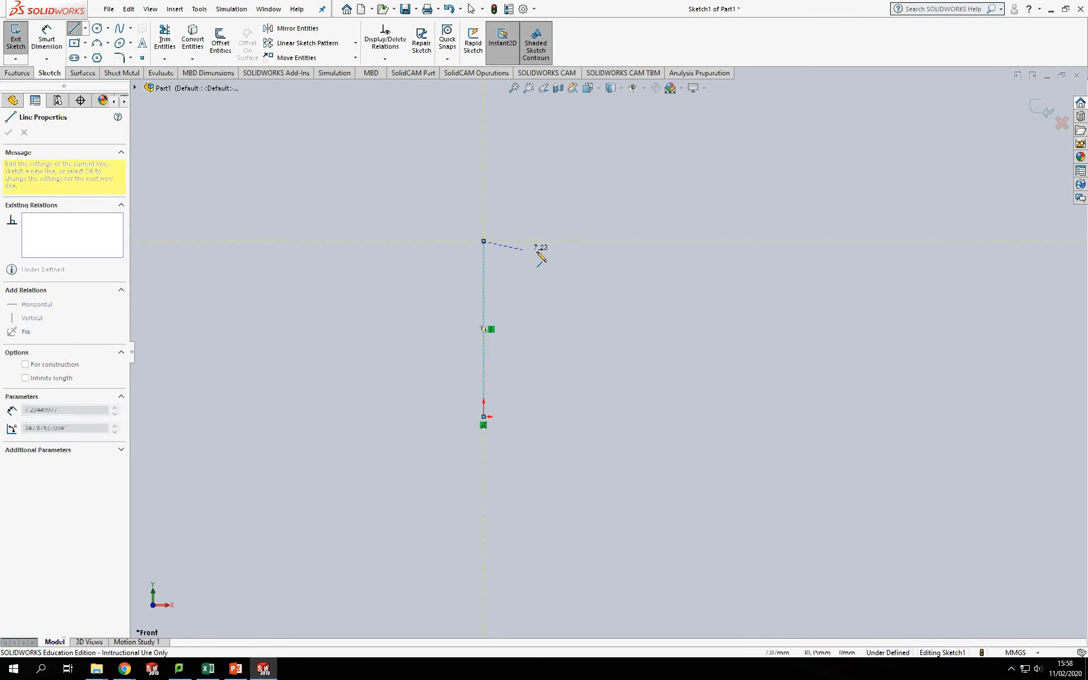
key(Escape)
click(74, 28)
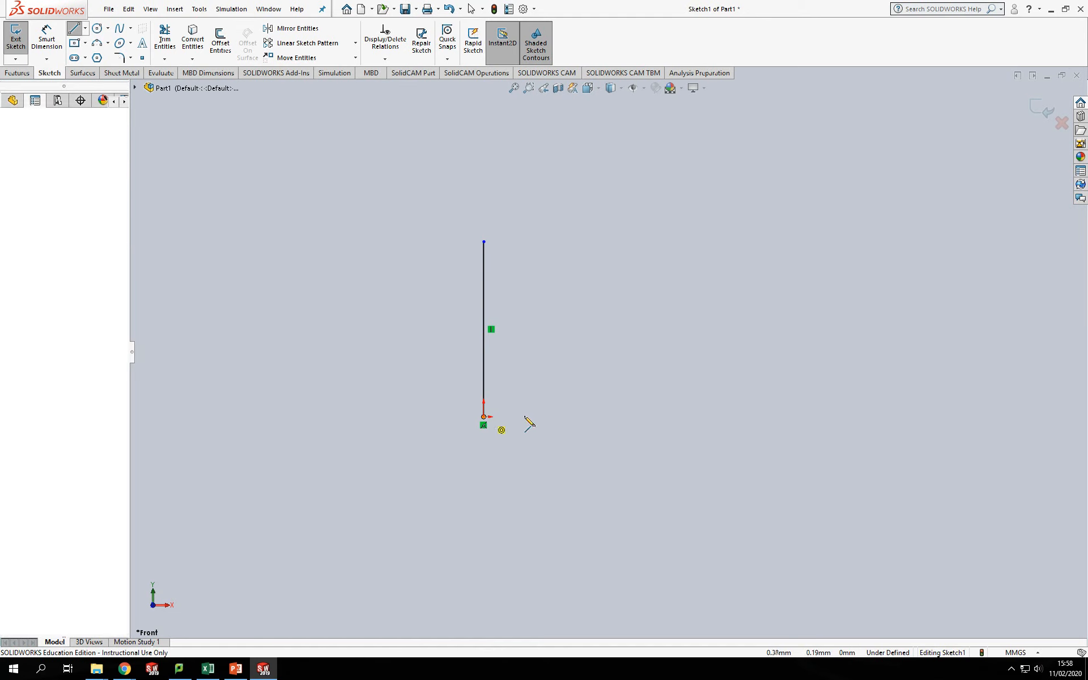
click(483, 417)
click(648, 416)
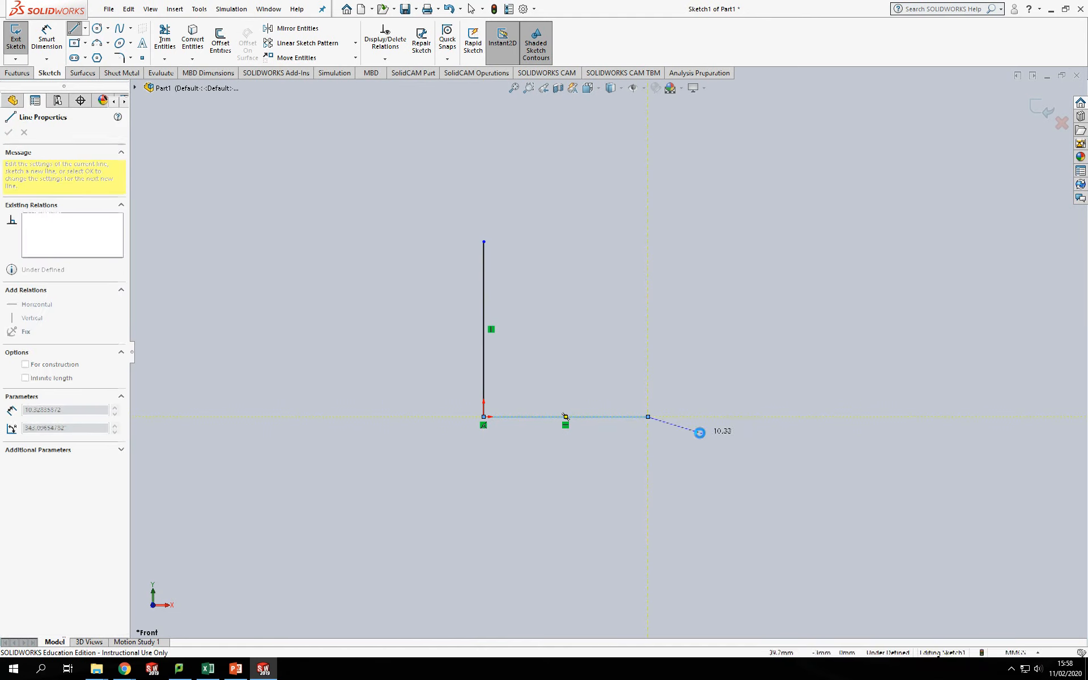
key(Escape)
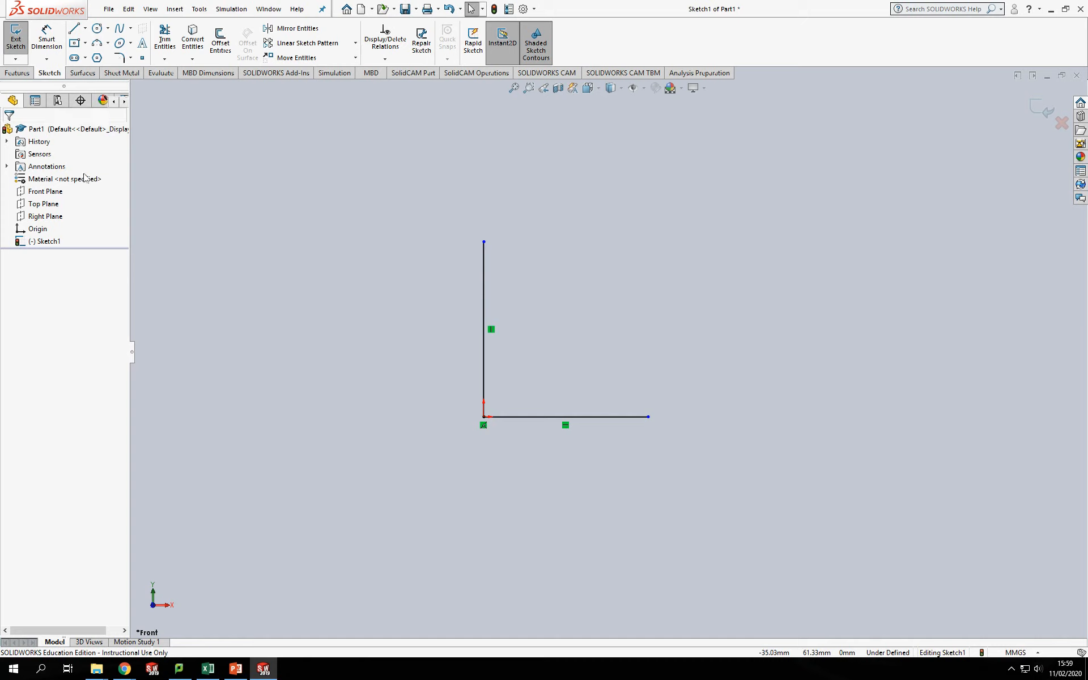
Draw a 90° centerpoint arc about the origin from the vertical line's upper end, and extend the horizontal line's free end to meet it
click(107, 44)
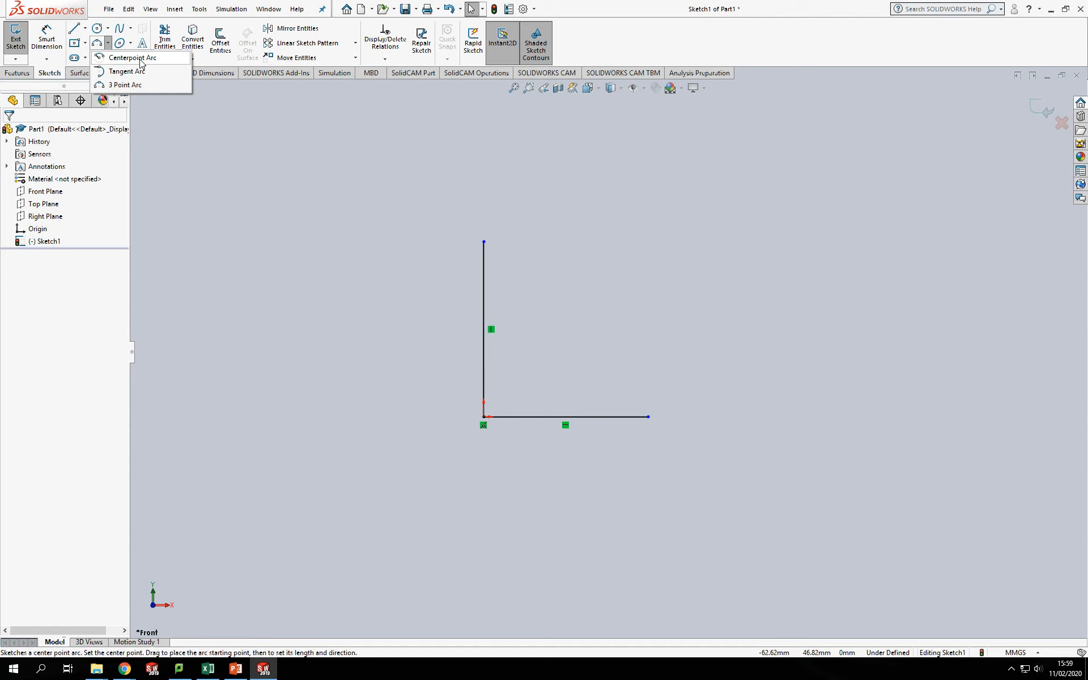
click(141, 58)
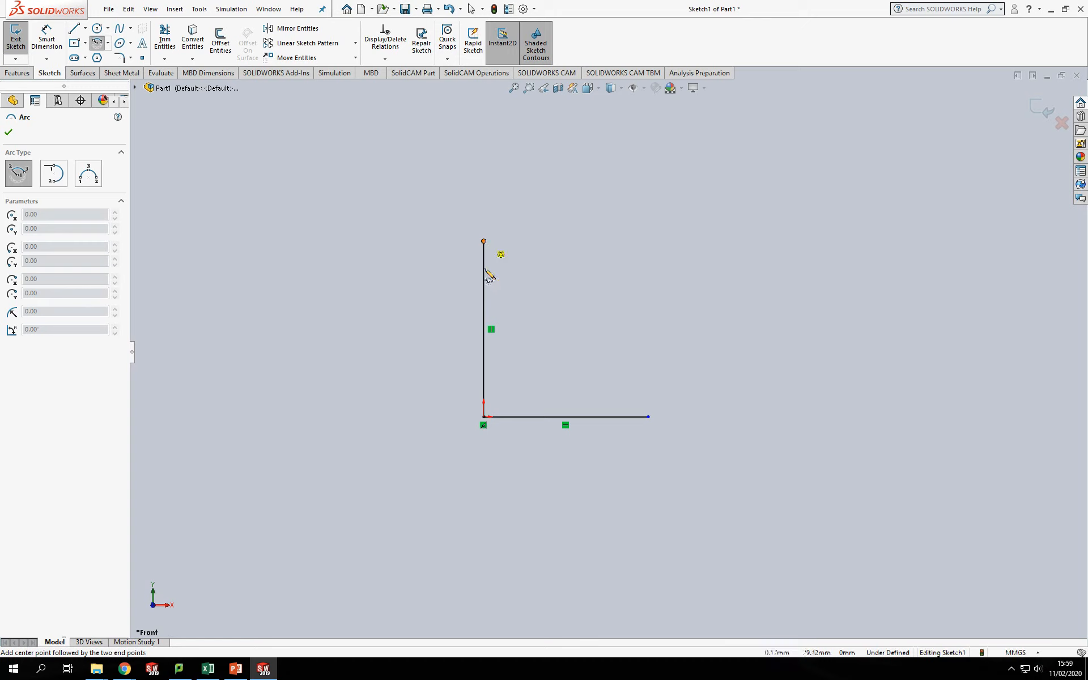
click(485, 418)
click(483, 241)
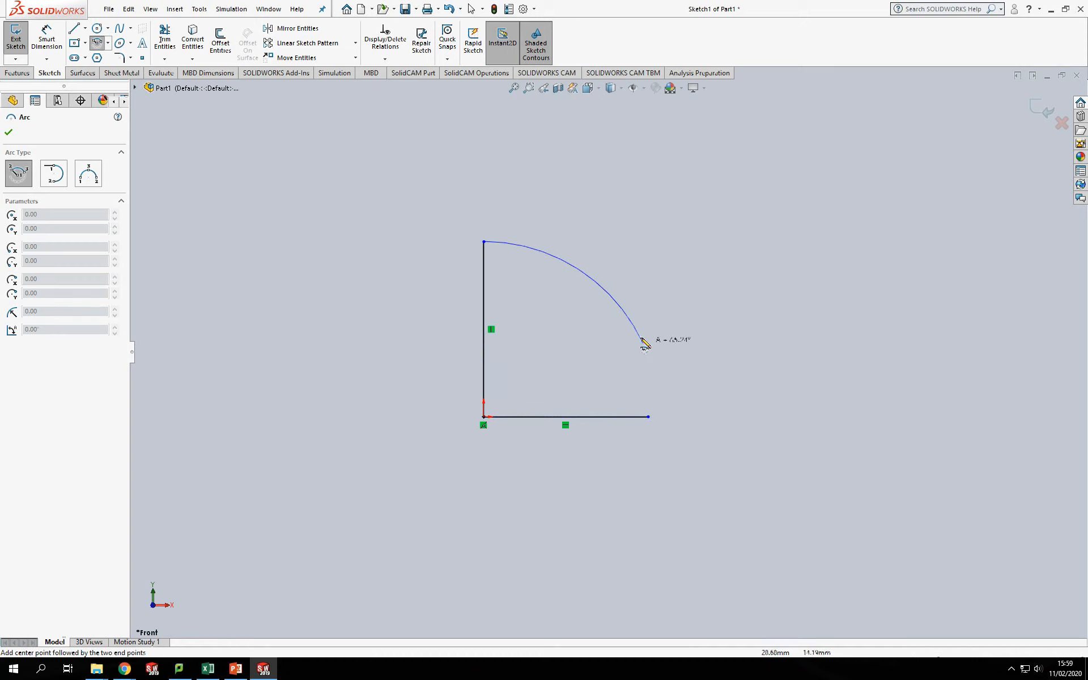
click(661, 418)
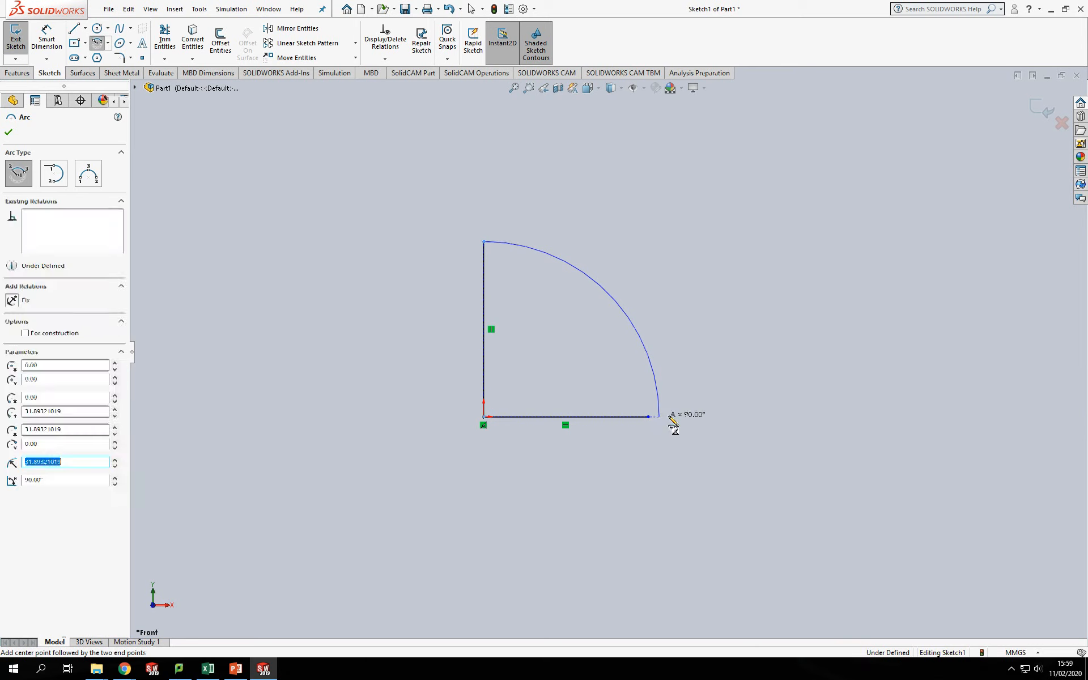
key(Escape)
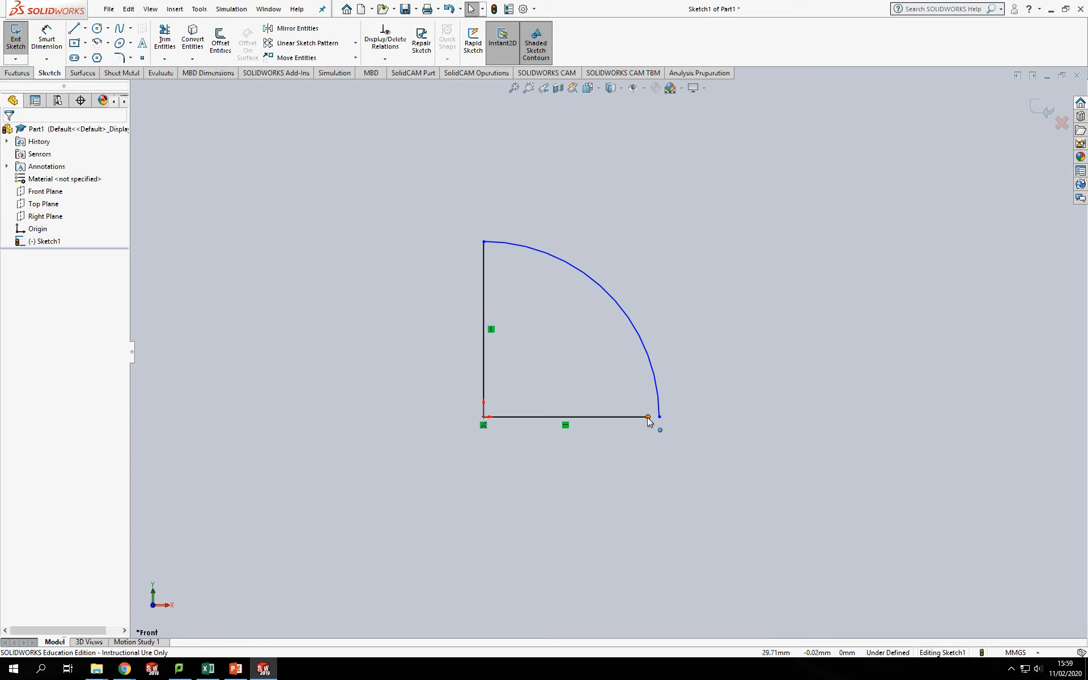
mouse_move(648, 417)
mouse_down()
mouse_move(547, 418)
mouse_move(658, 419)
mouse_up()
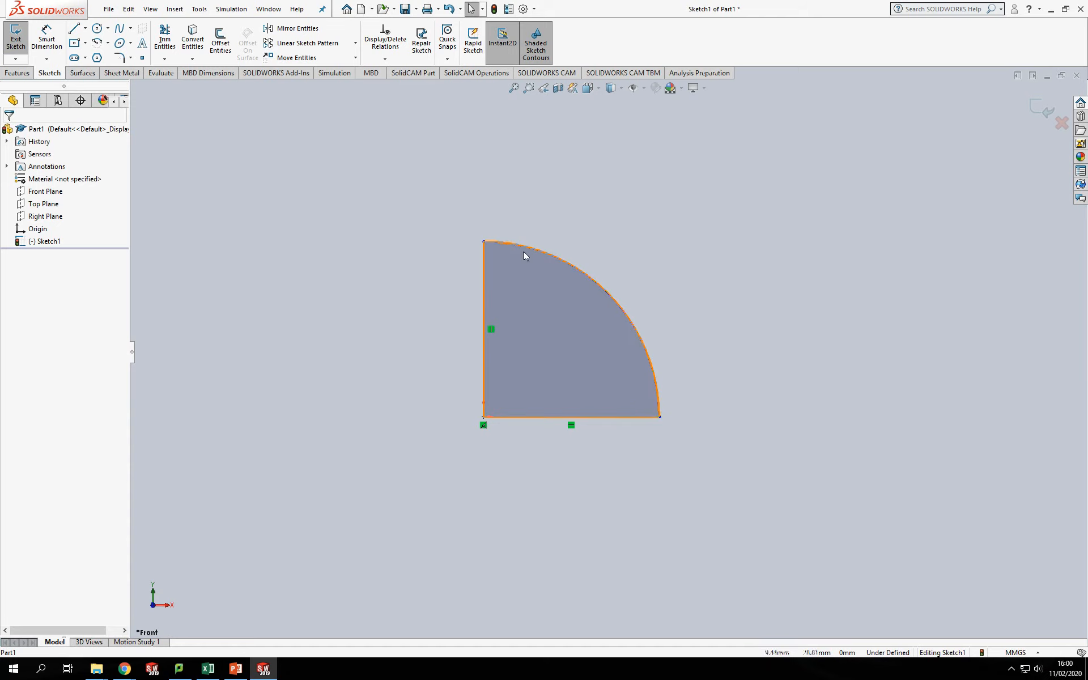
Dimension the quarter-circle's arc with a radius of 25 mm
click(46, 40)
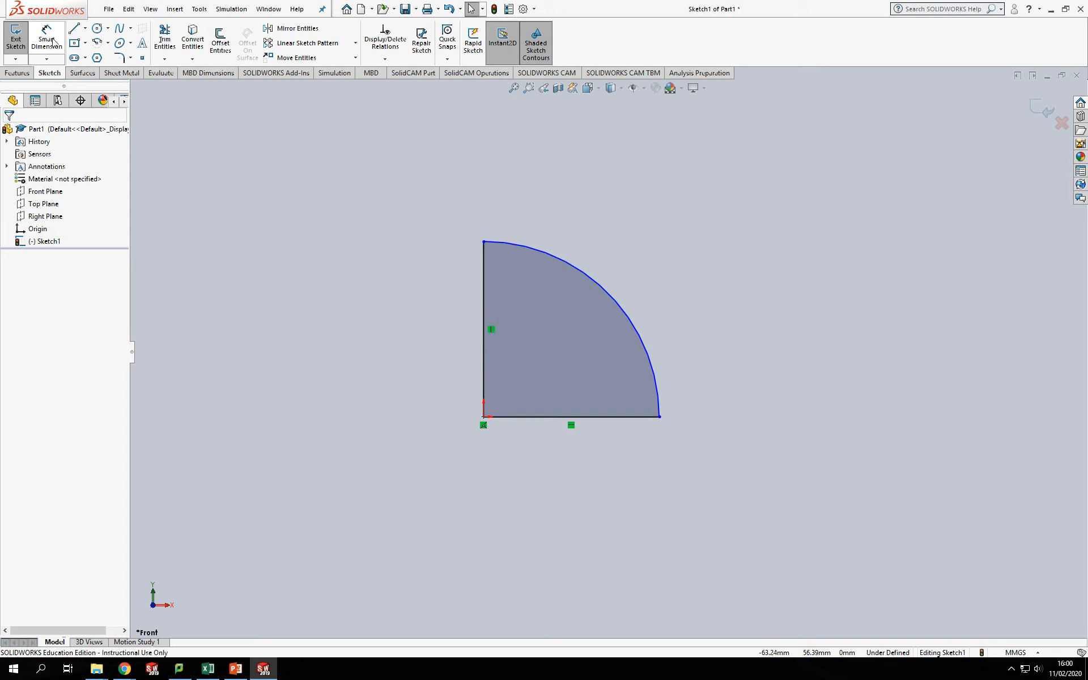
click(604, 293)
click(723, 237)
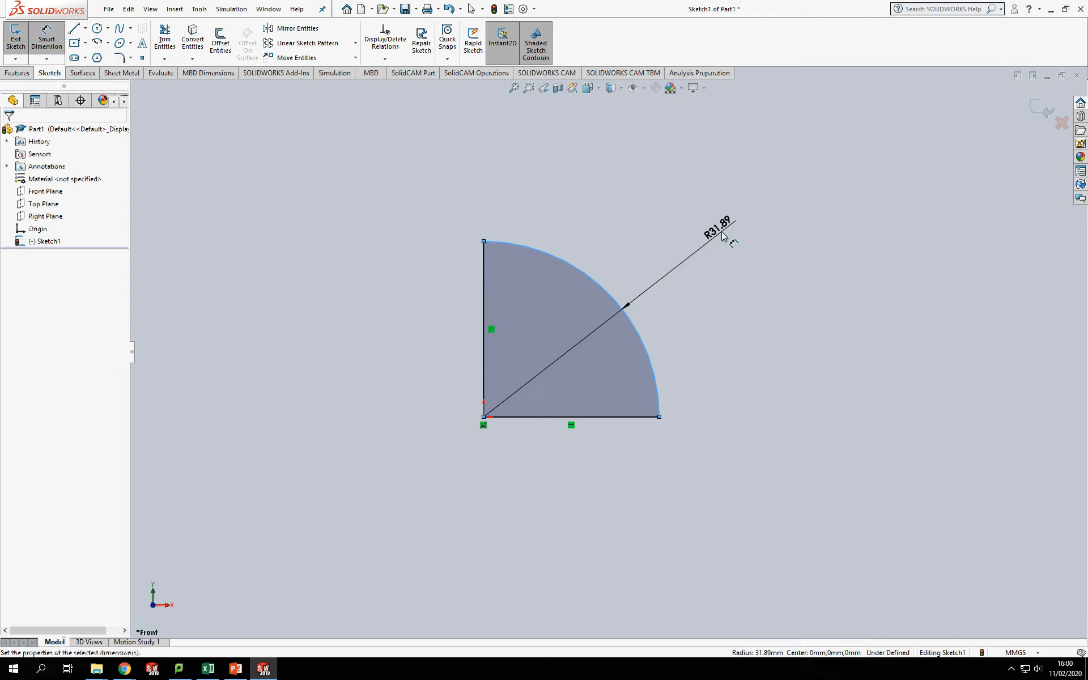
text(25)
key(Return)
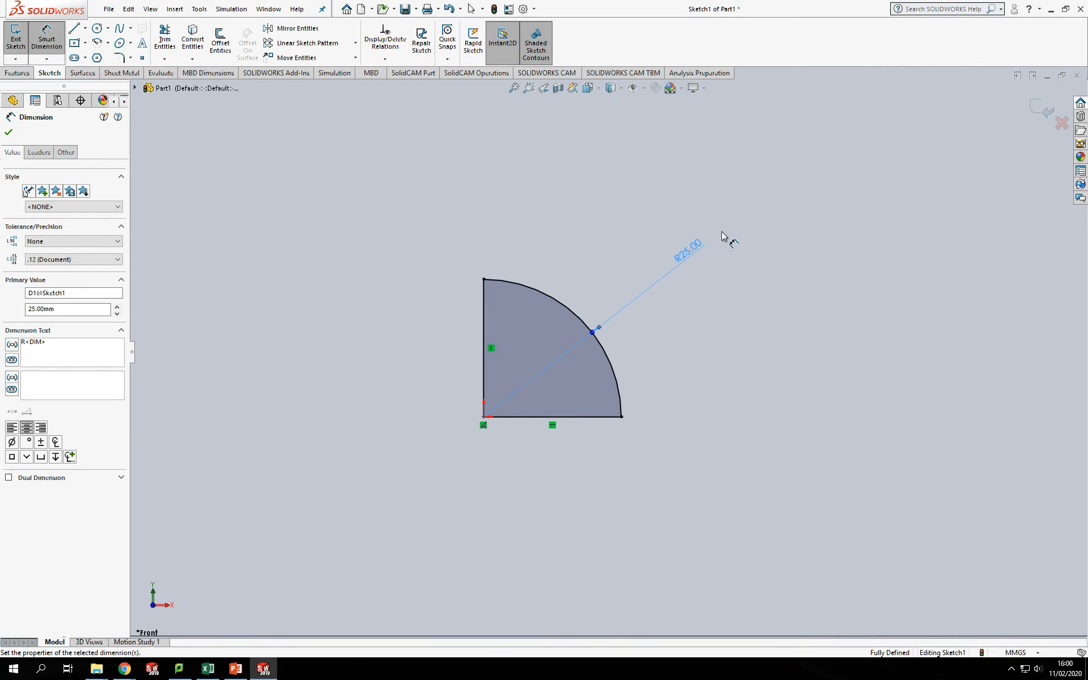
scroll(564, 292, down, 2)
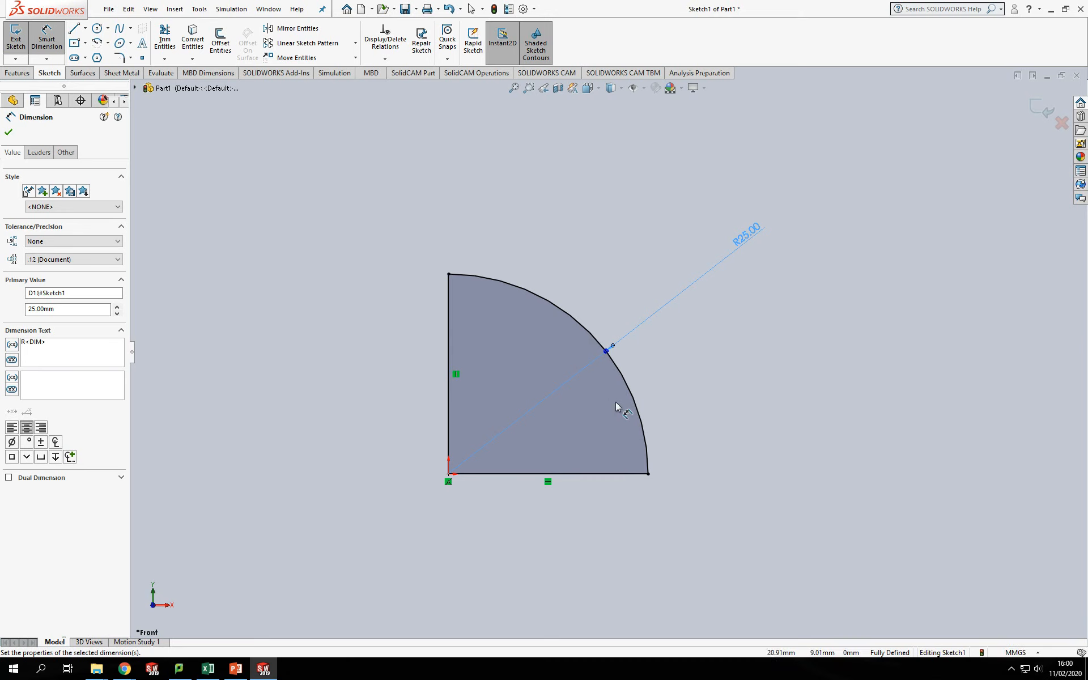
key(Escape)
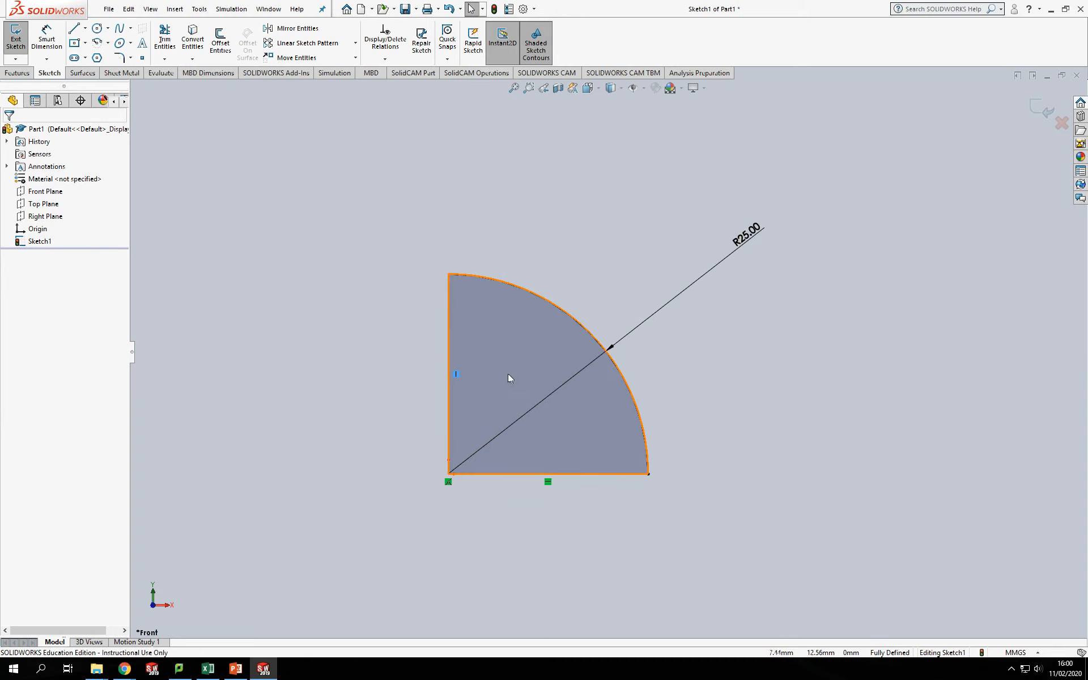
Remove the upright line's Vertical relation, set the angle between the two straight lines to 45°, and place the angle dimension outside the sector
click(457, 375)
key(Delete)
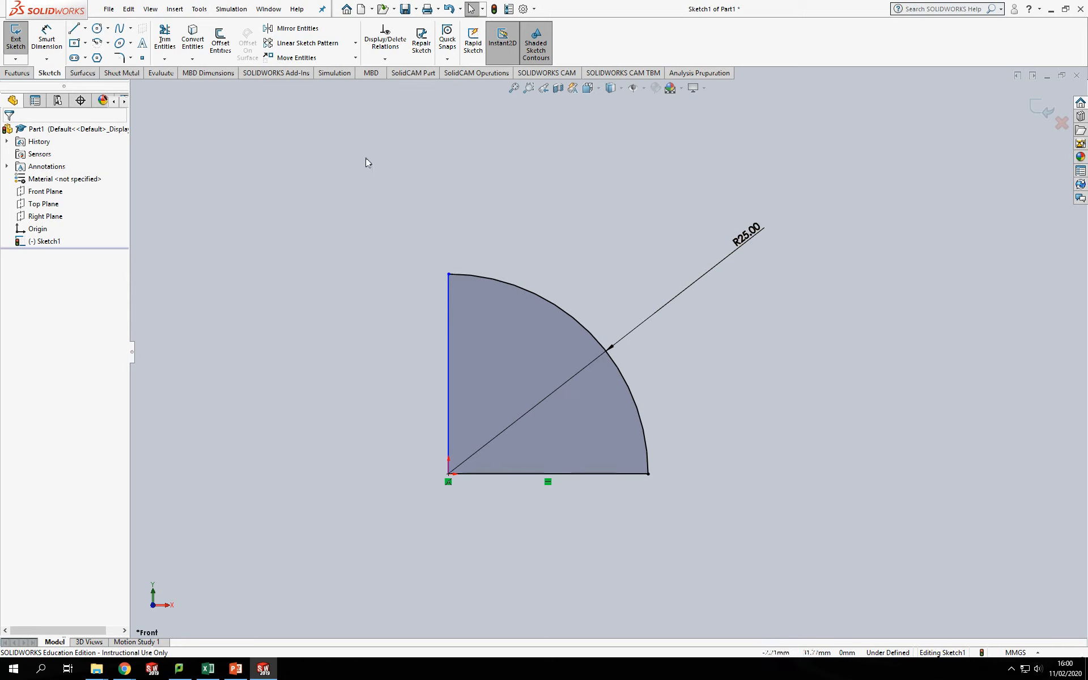
click(47, 32)
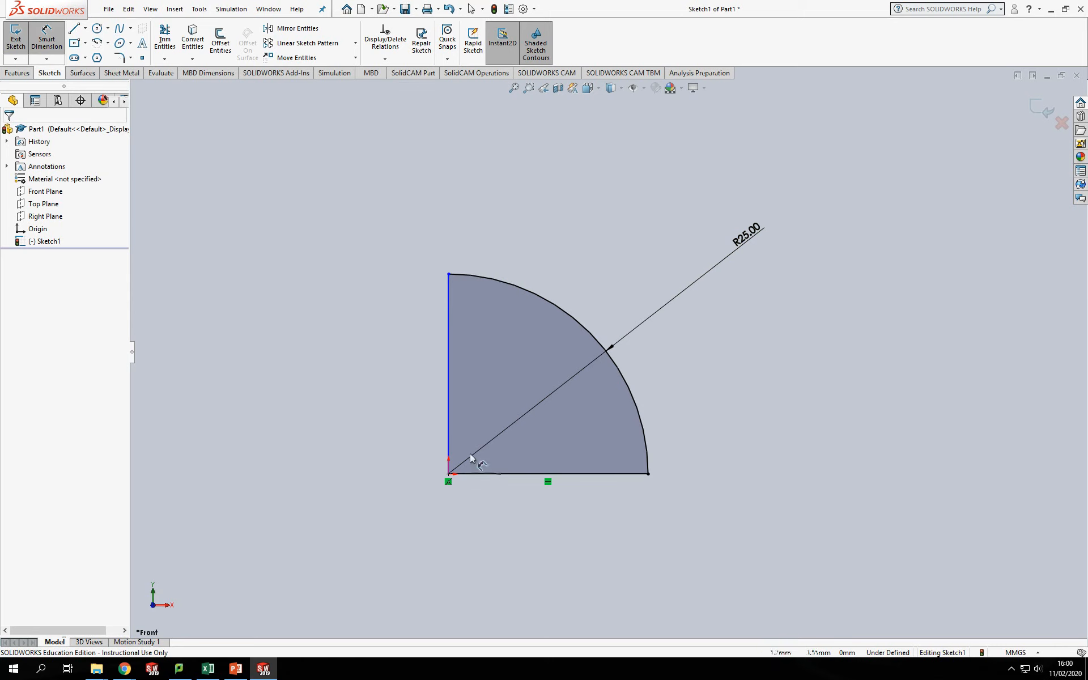
click(566, 474)
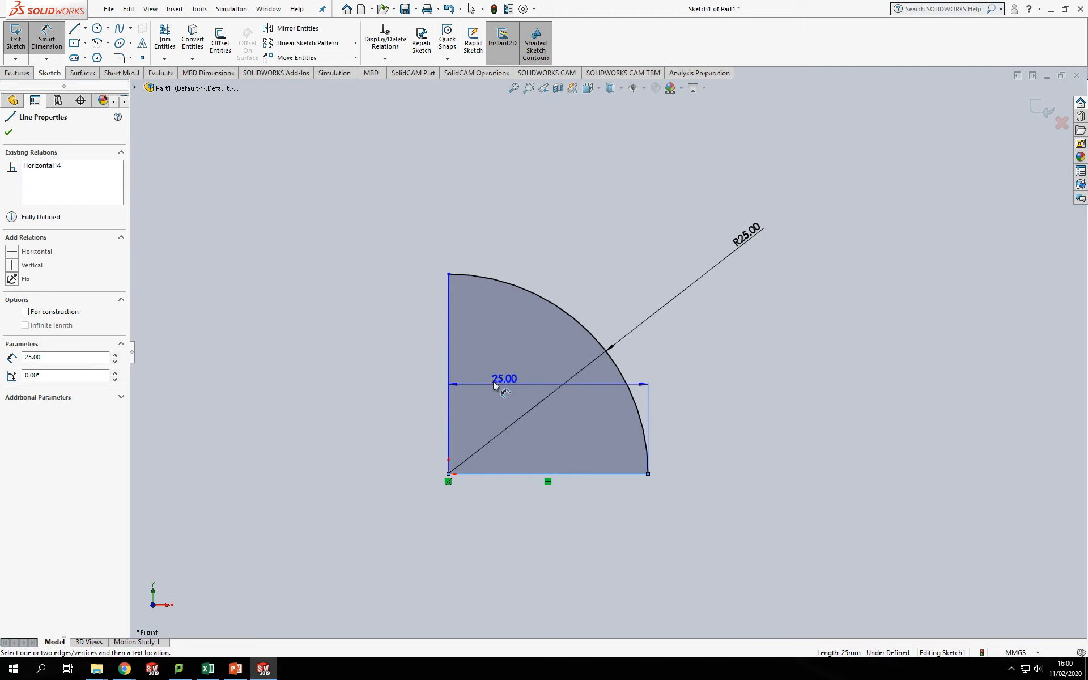
click(448, 373)
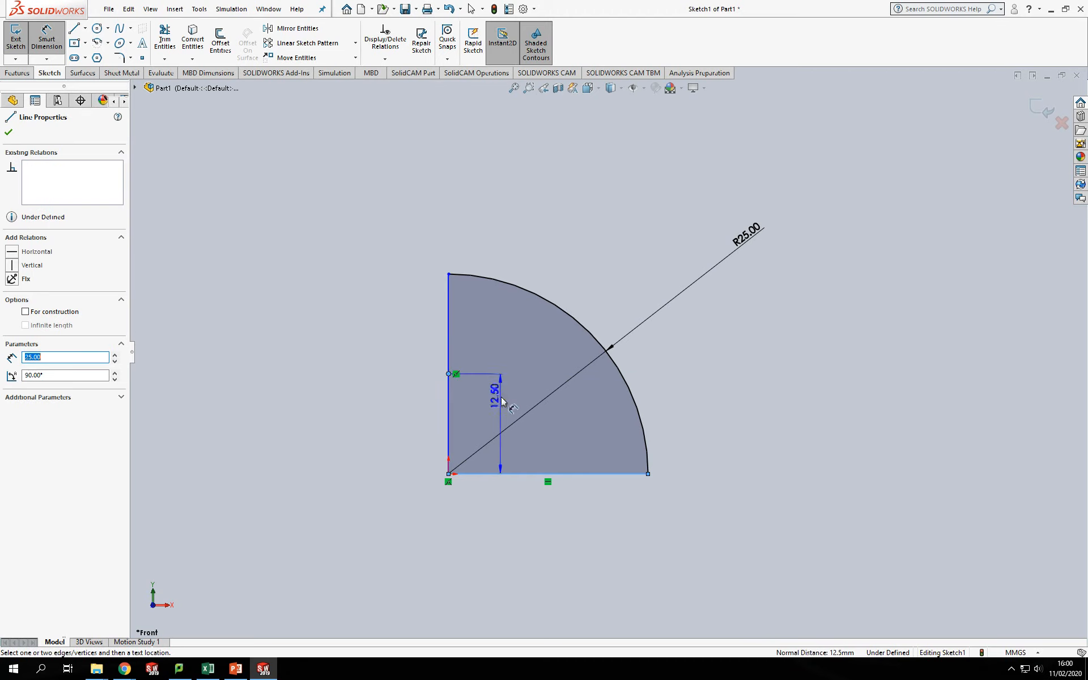
key(Escape)
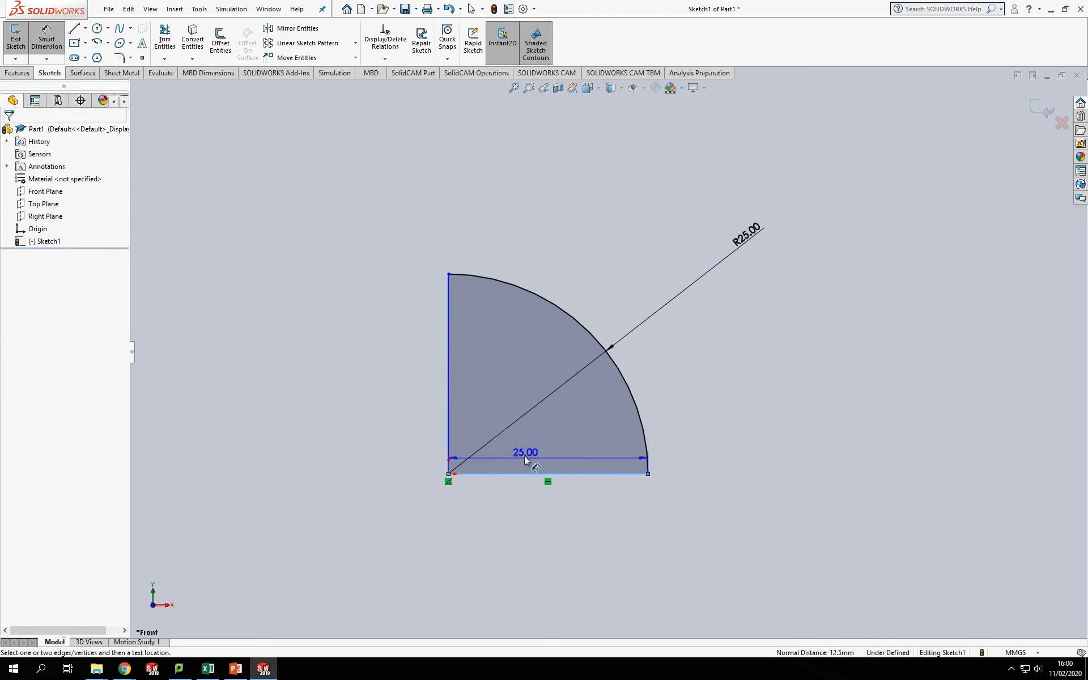
click(447, 325)
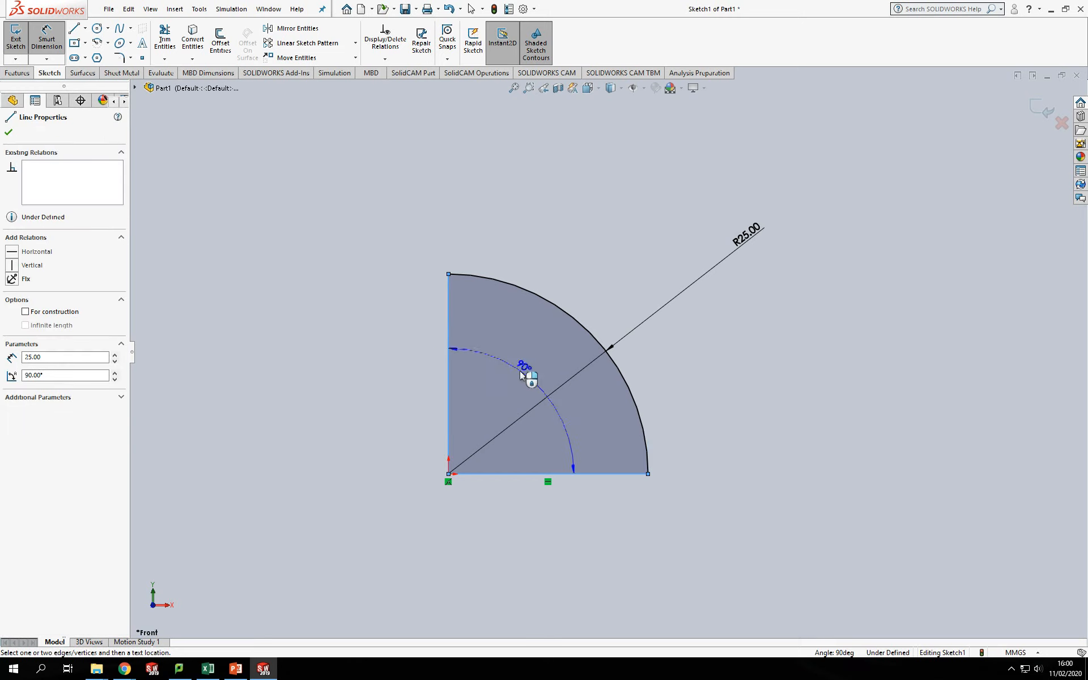
click(540, 368)
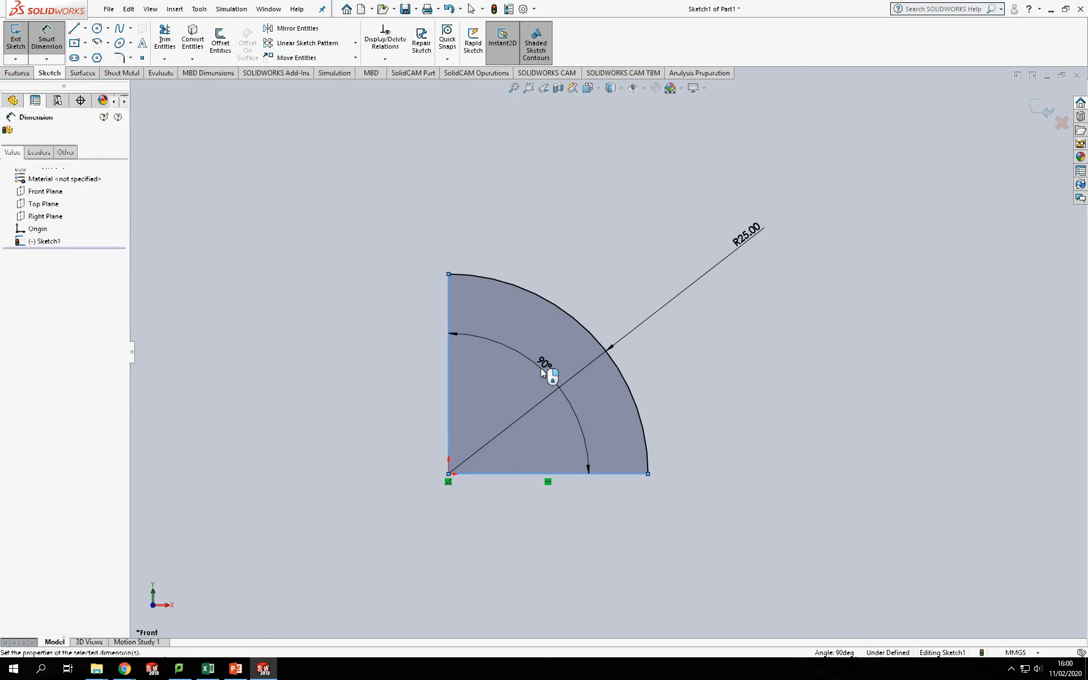
text(45)
key(Return)
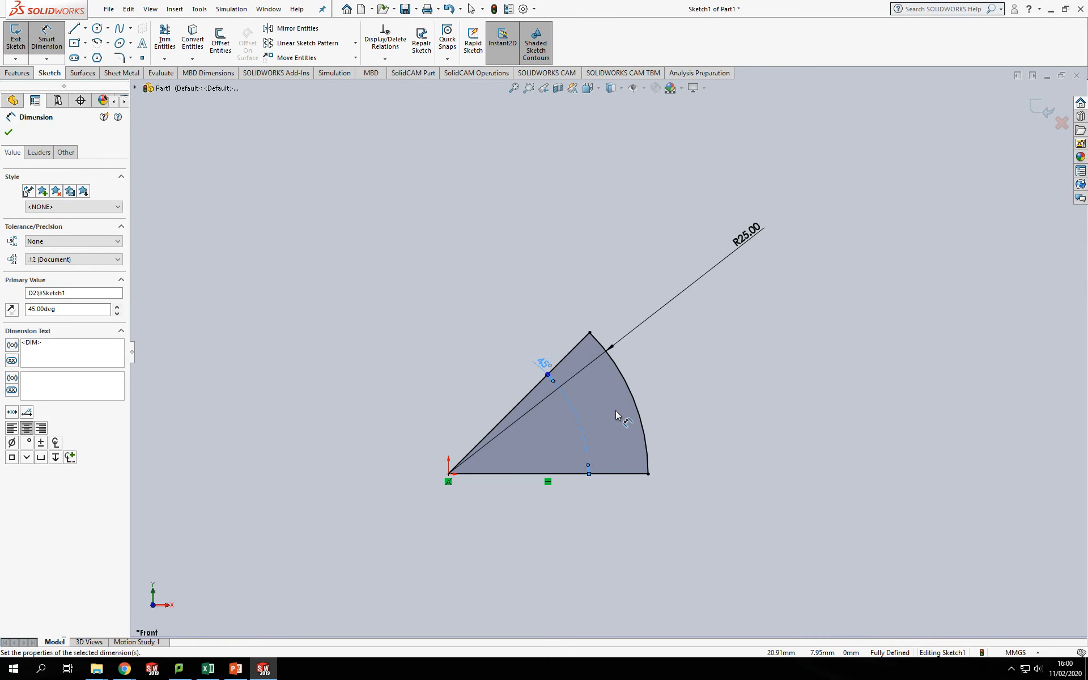
drag(552, 366, 483, 328)
key(Escape)
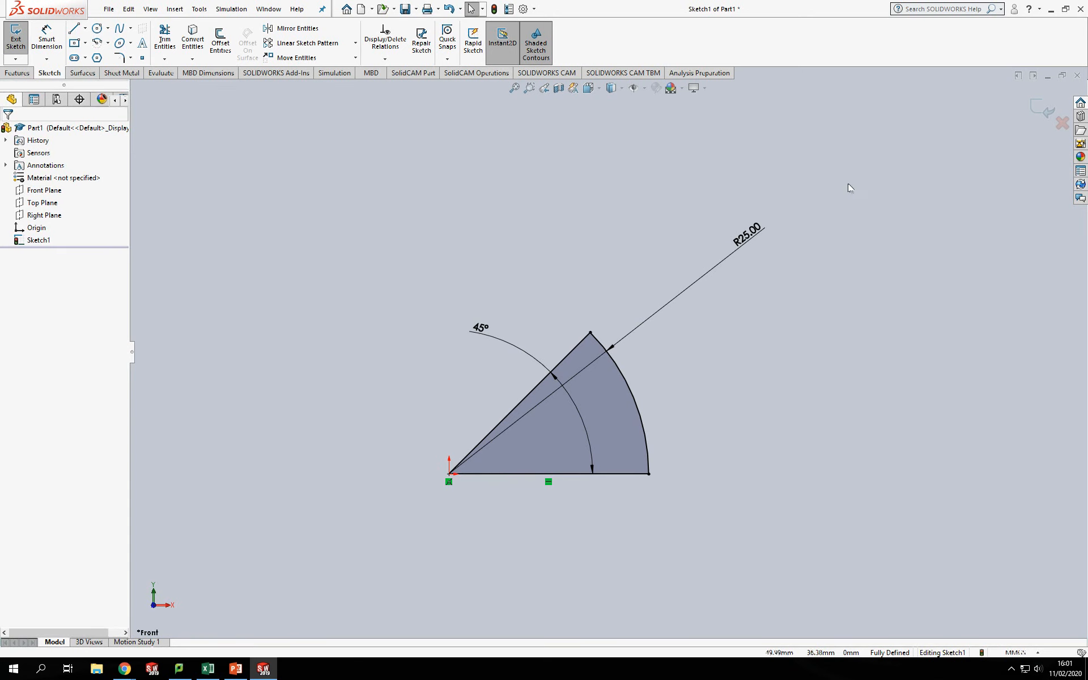
Delete the whole sector sketch together with its radius and angle dimensions
mouse_move(873, 181)
mouse_down()
mouse_move(614, 322)
mouse_move(382, 515)
mouse_up()
key(Delete)
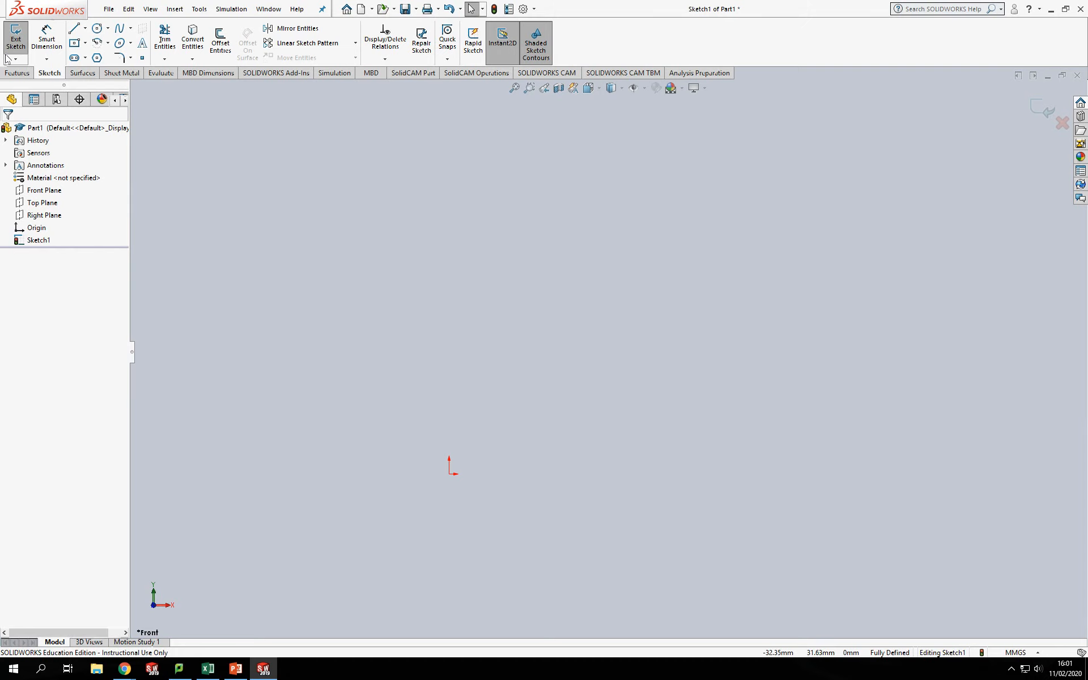
Draw a closed L-shaped line profile from the origin, about 24 mm tall, with both legs about 7 mm thick
click(73, 28)
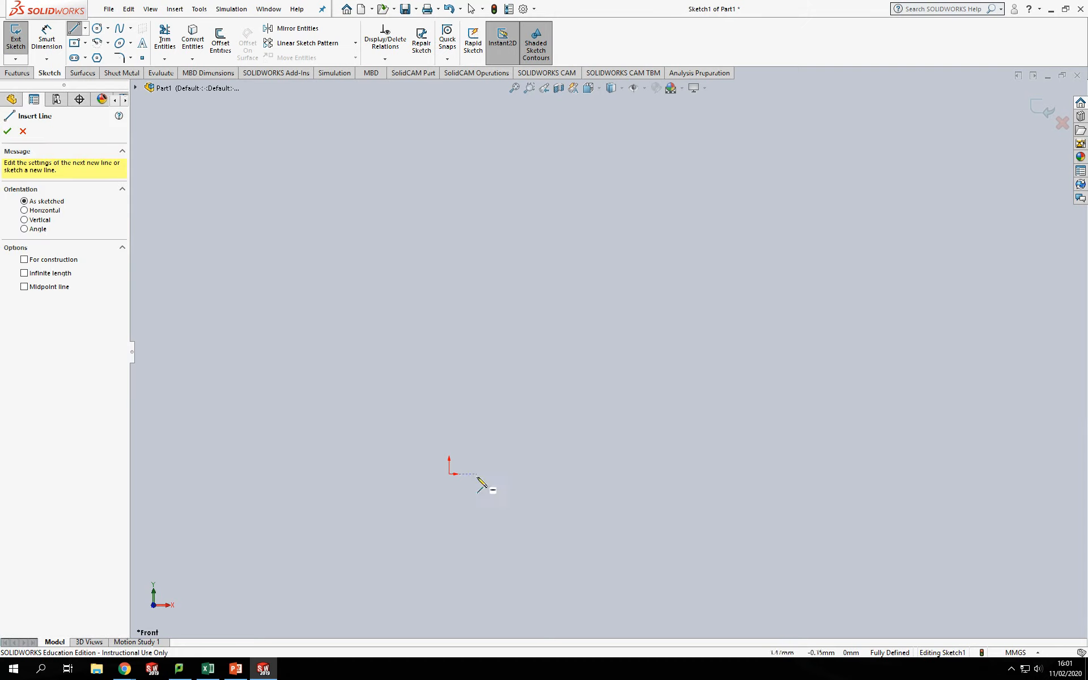
click(449, 474)
click(600, 474)
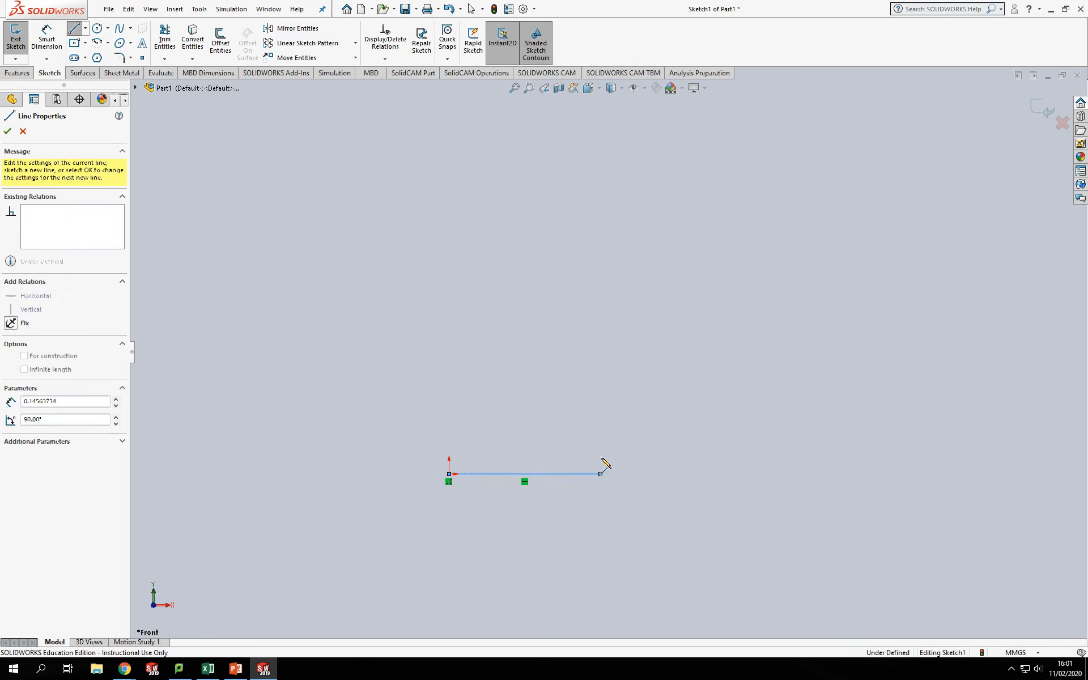
click(600, 414)
click(508, 414)
click(507, 281)
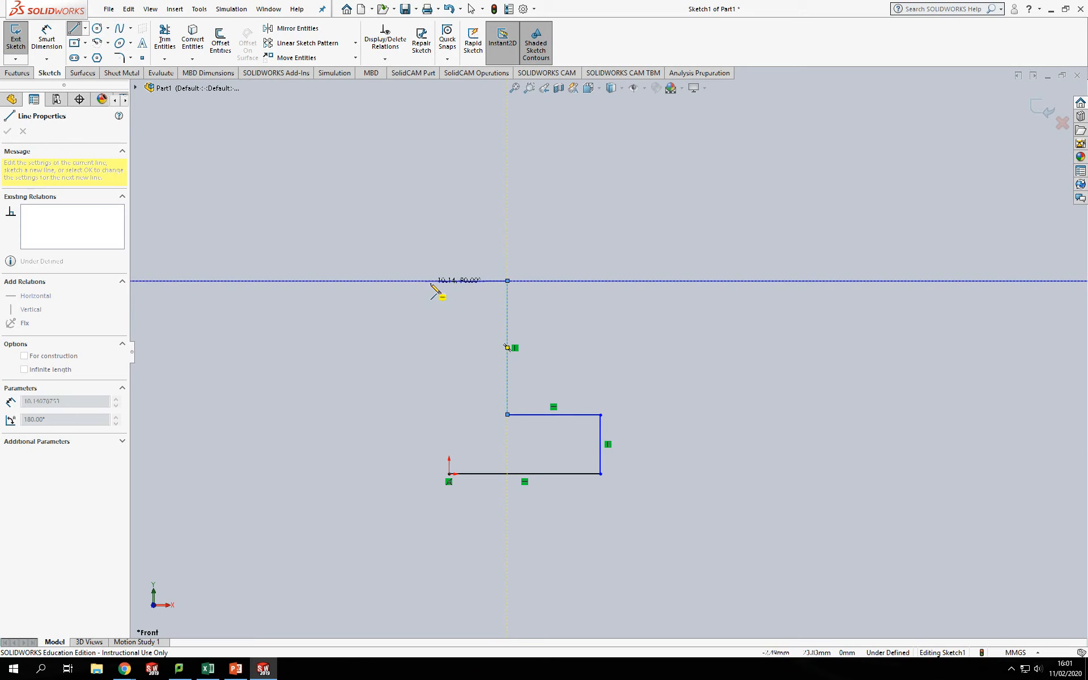
click(449, 281)
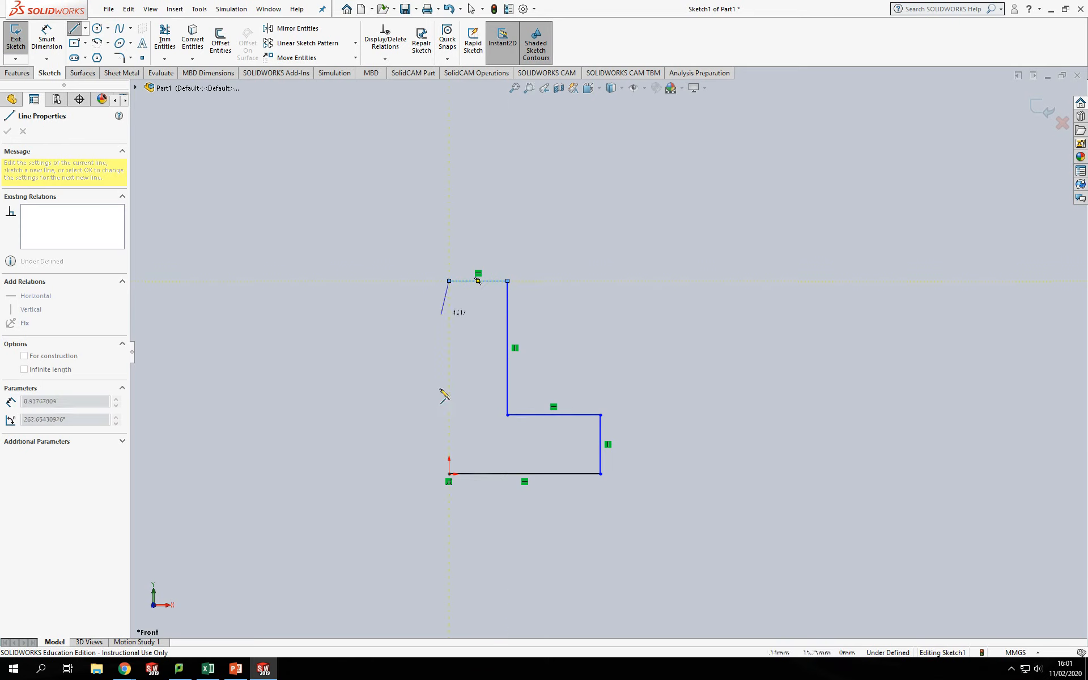
click(449, 473)
key(Escape)
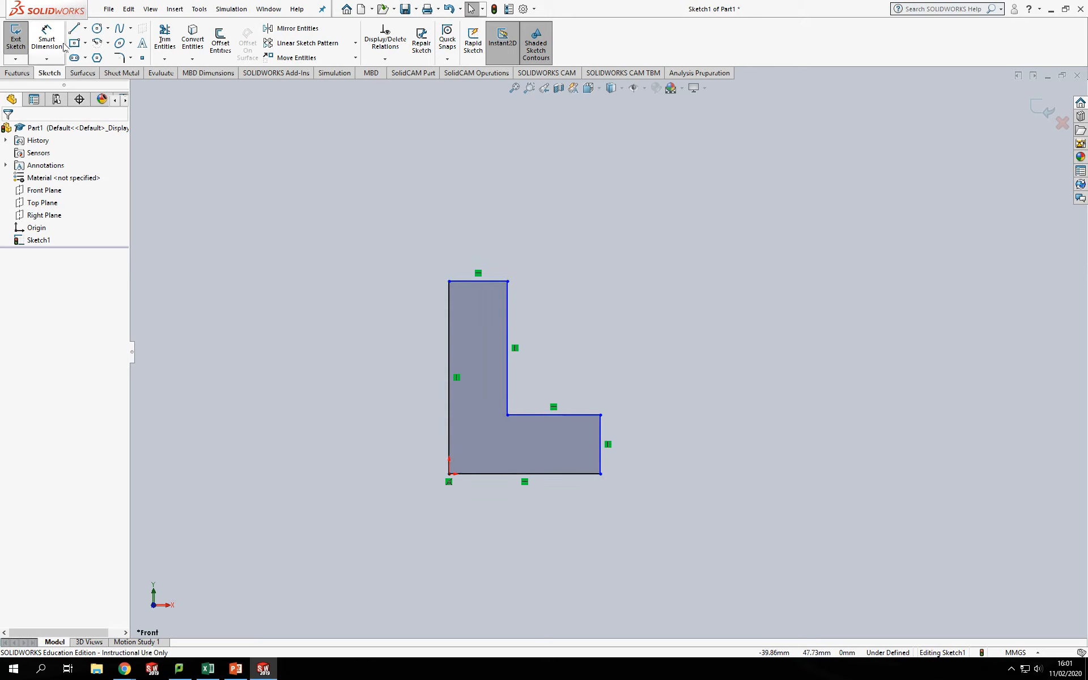
Dimension the L profile's bottom edge as 30 mm and the end edge of its horizontal leg as 10 mm
click(47, 35)
click(494, 476)
click(496, 519)
text(30)
key(Return)
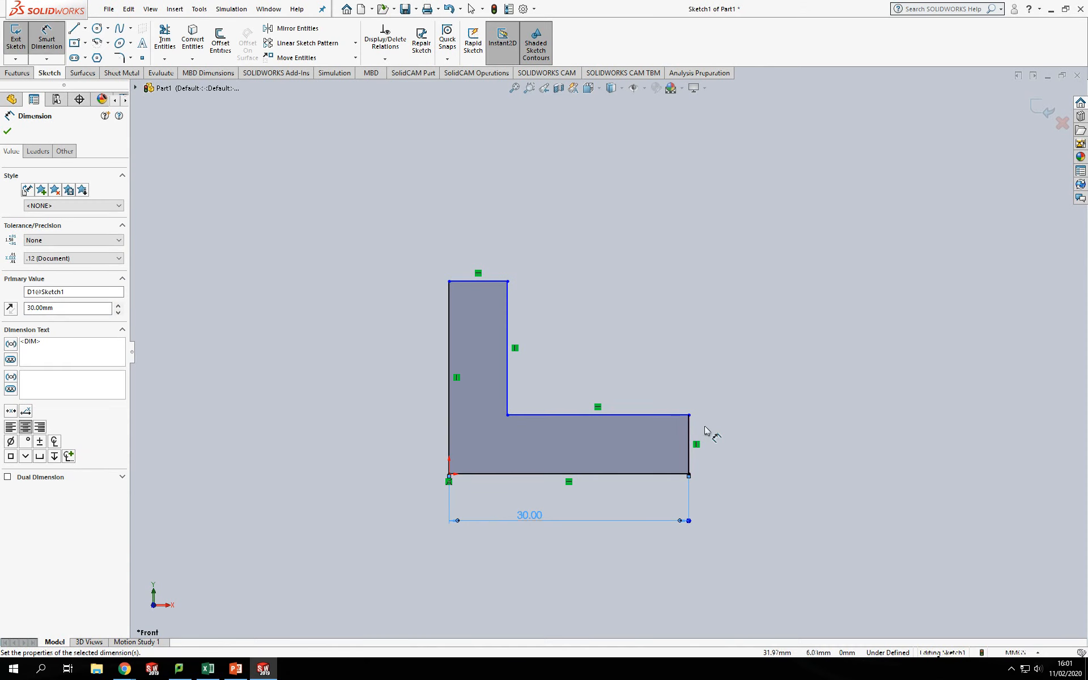
click(690, 435)
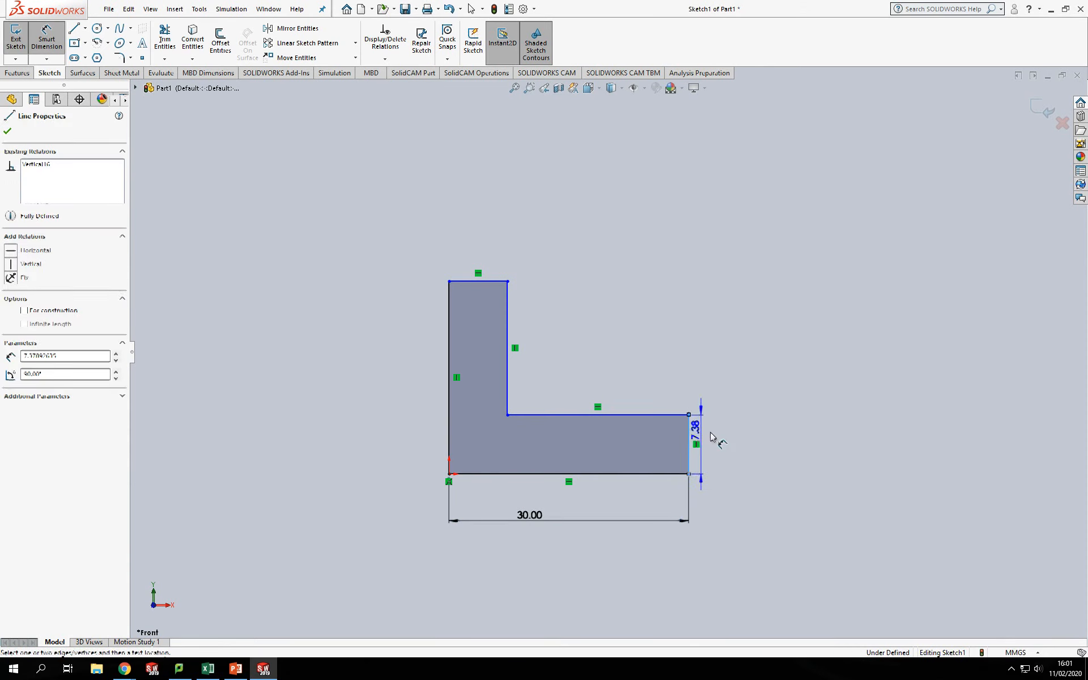
click(758, 440)
text(10)
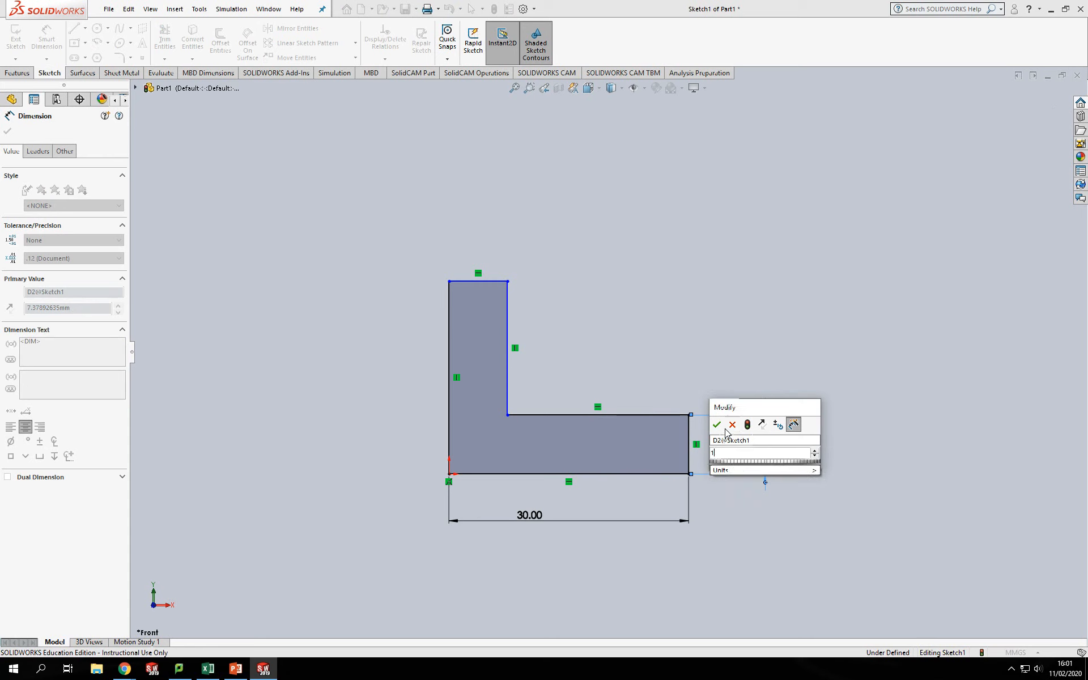
key(Return)
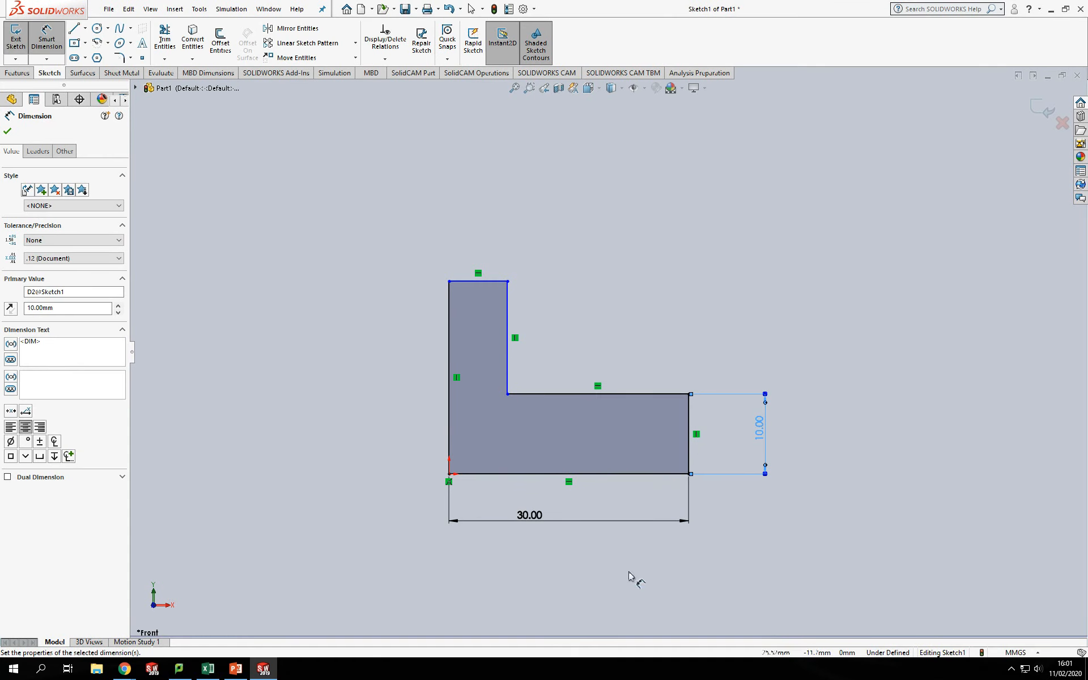
Dimension the long vertical outer edge of the L profile as 30 mm
click(451, 424)
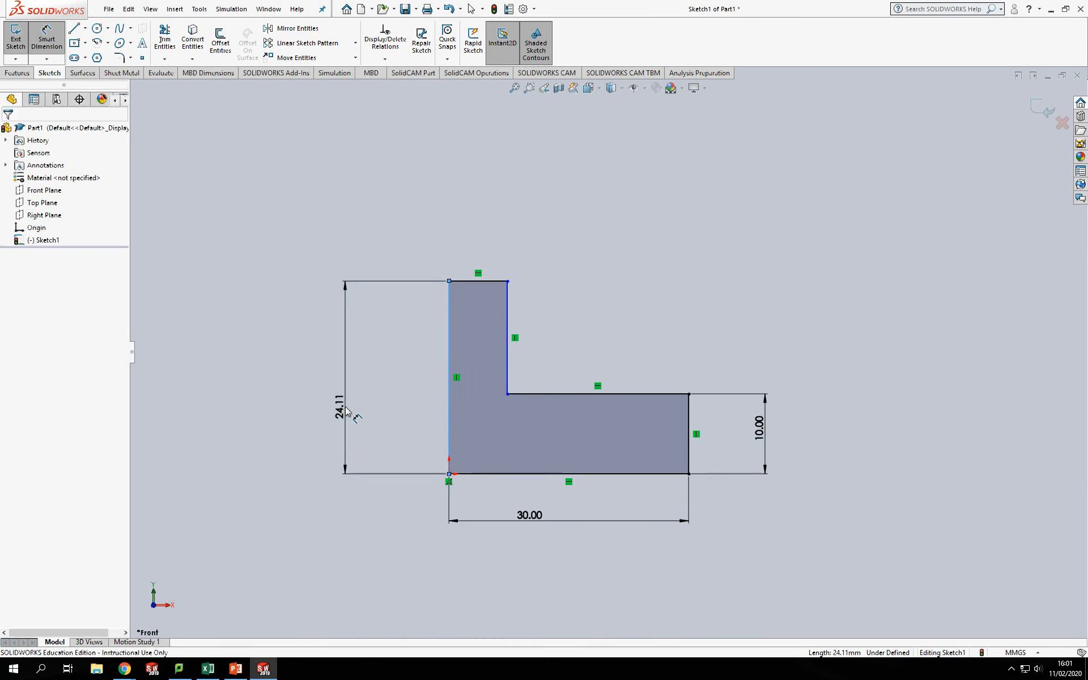
click(347, 414)
text(30)
key(Return)
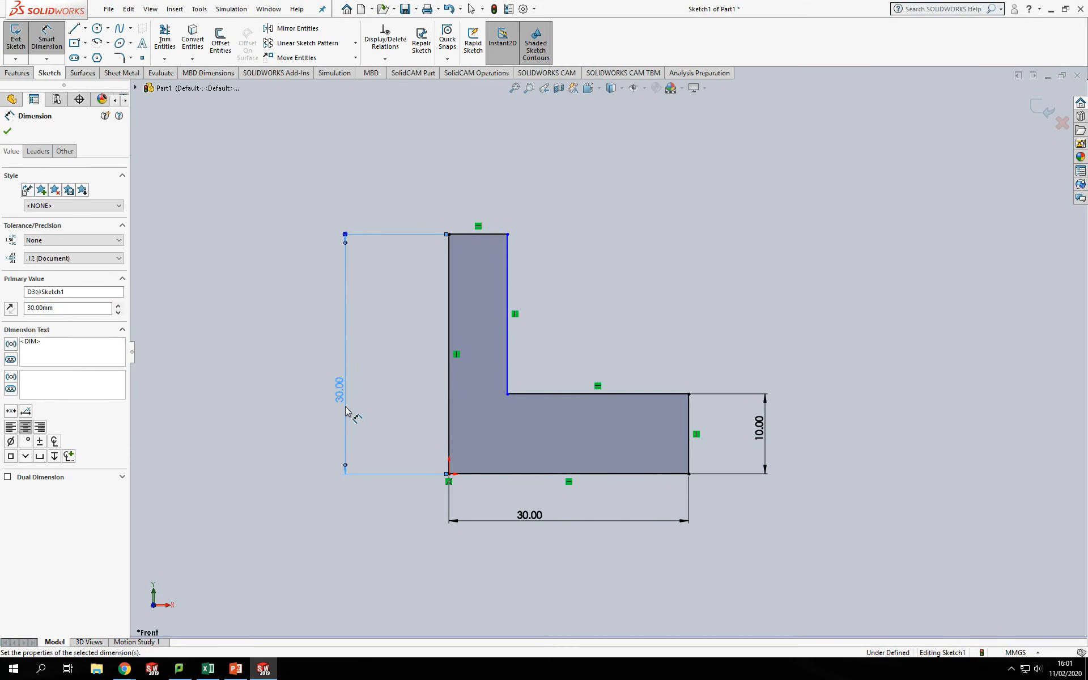
Dimension the top edge of the L profile's upright leg and set its length to 10 mm
click(480, 240)
click(490, 179)
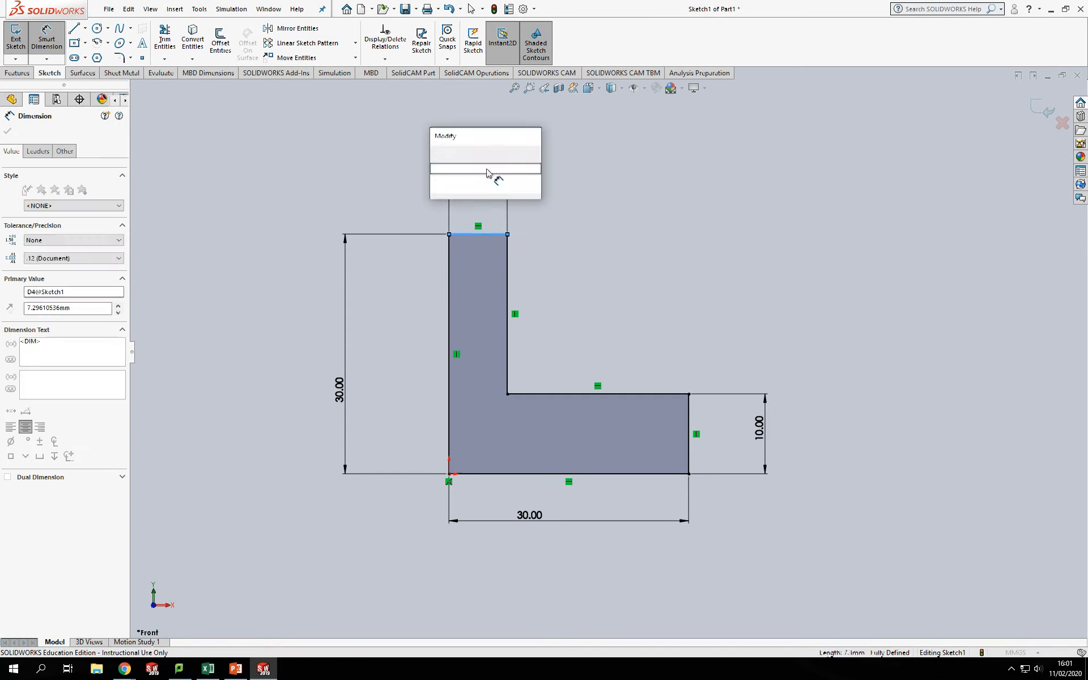
text(70)
key(Return)
double_click(486, 163)
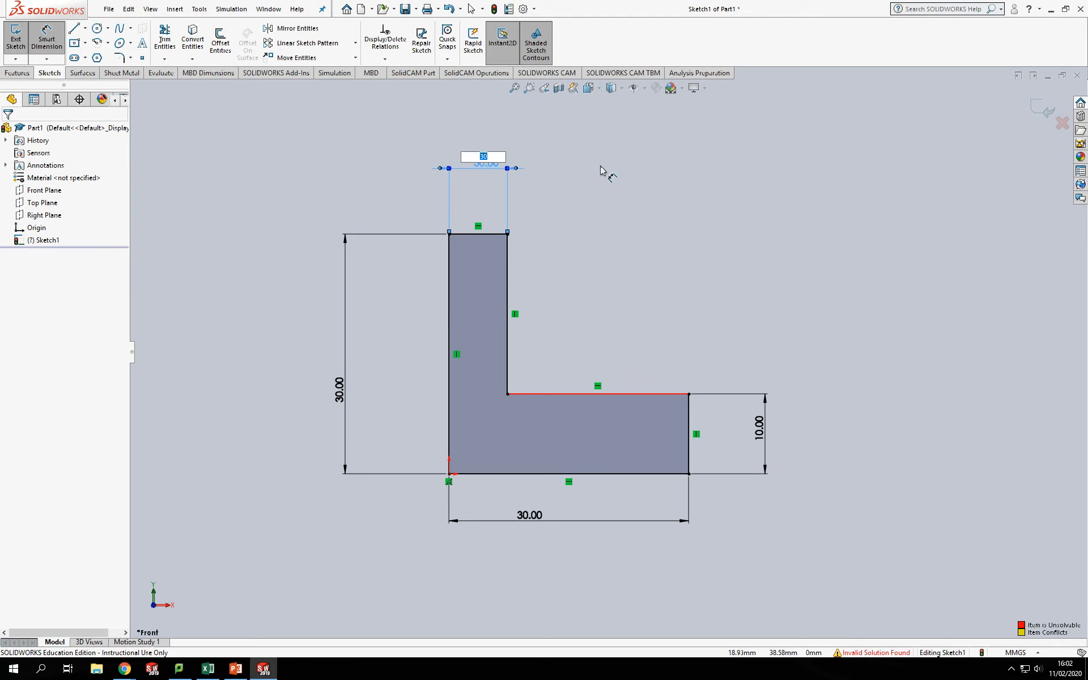
key(Return)
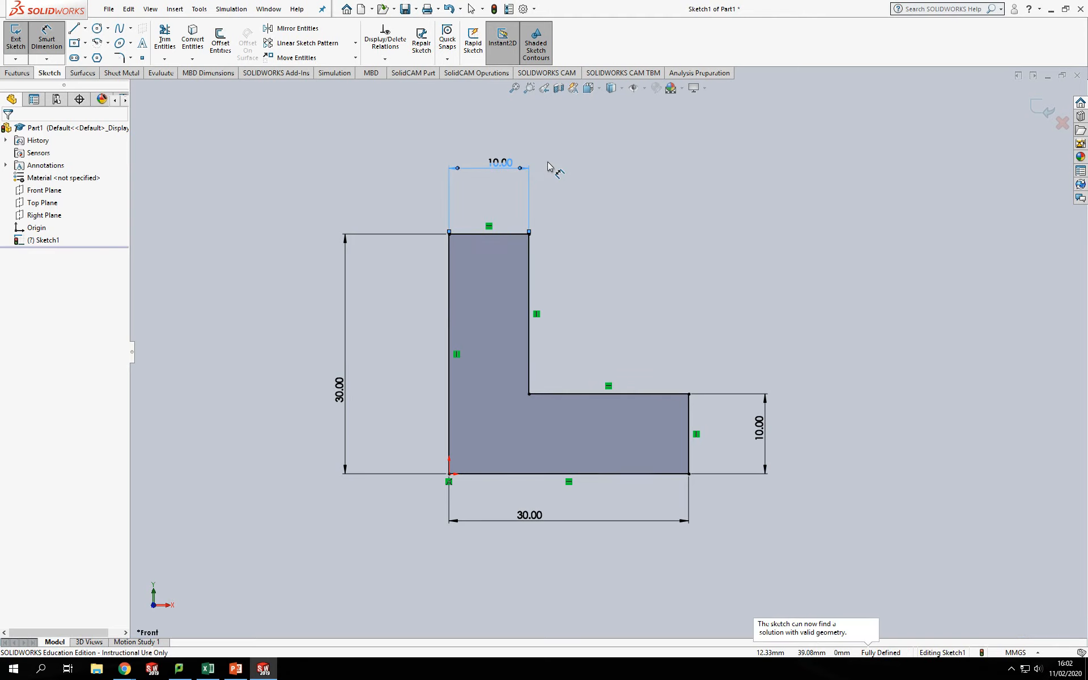
click(612, 182)
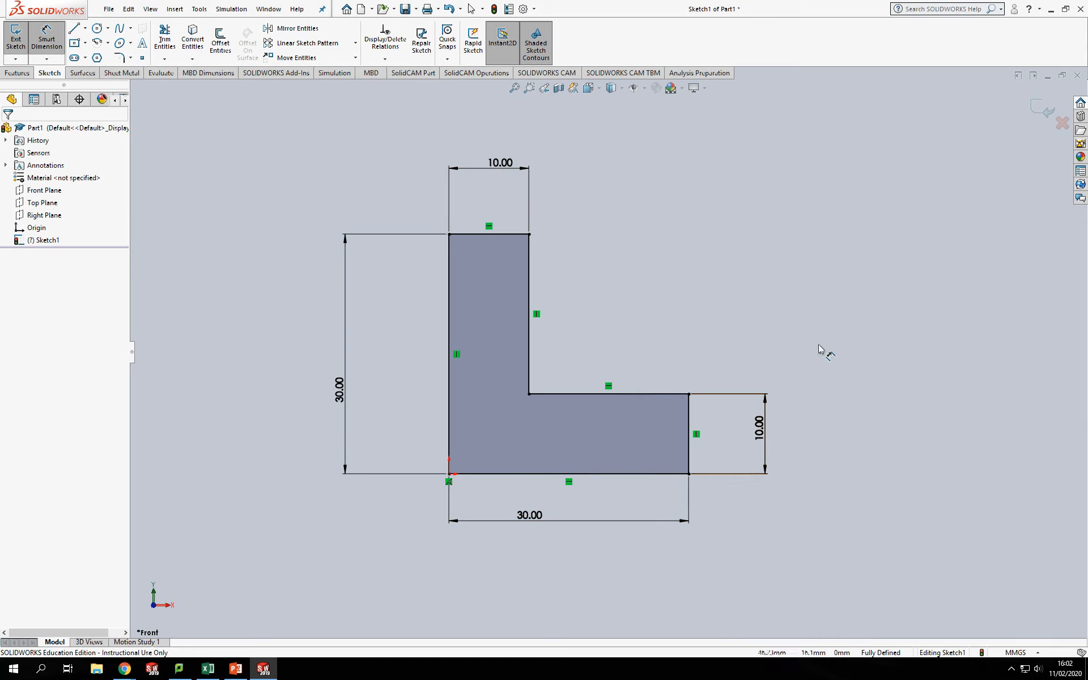
Delete the complete L profile and its four dimensions
key(Escape)
mouse_move(838, 167)
mouse_down()
mouse_move(585, 179)
mouse_move(299, 457)
mouse_move(283, 549)
mouse_up()
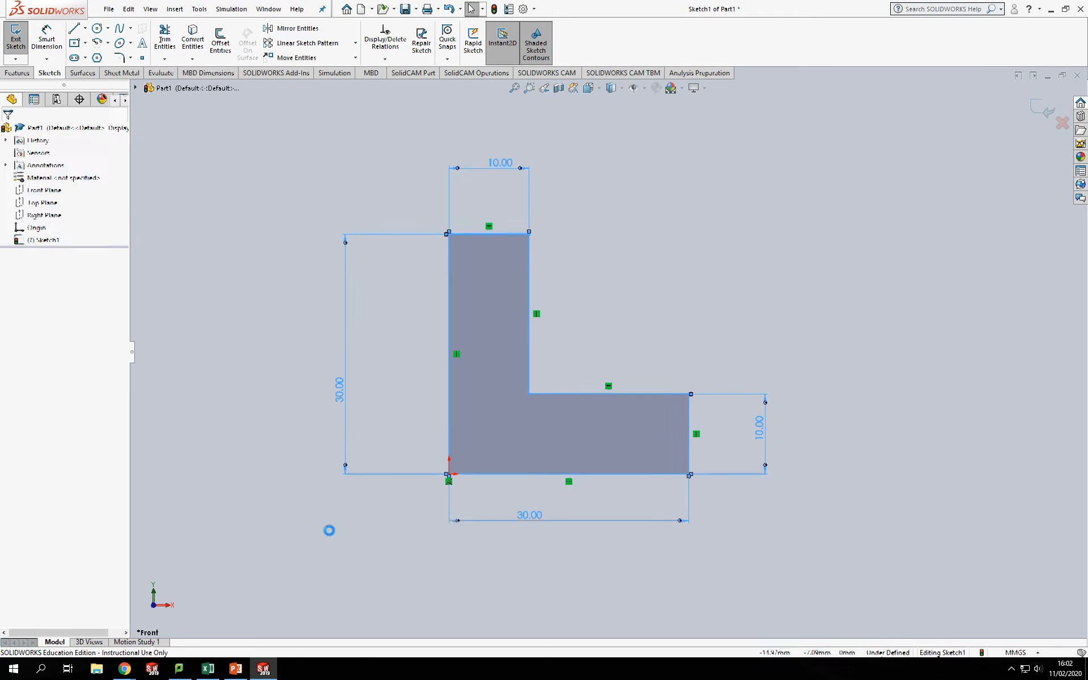
key(Delete)
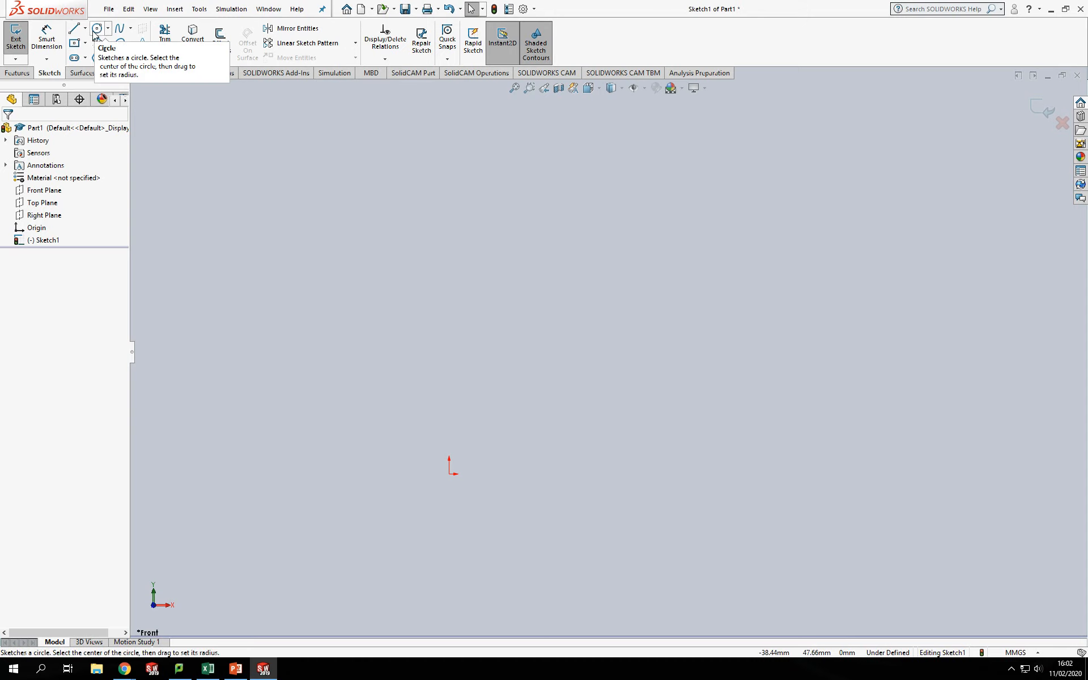
Draw a closed I-shaped line profile starting at the origin, about 23 mm wide at its base and 28.5 mm high
click(73, 28)
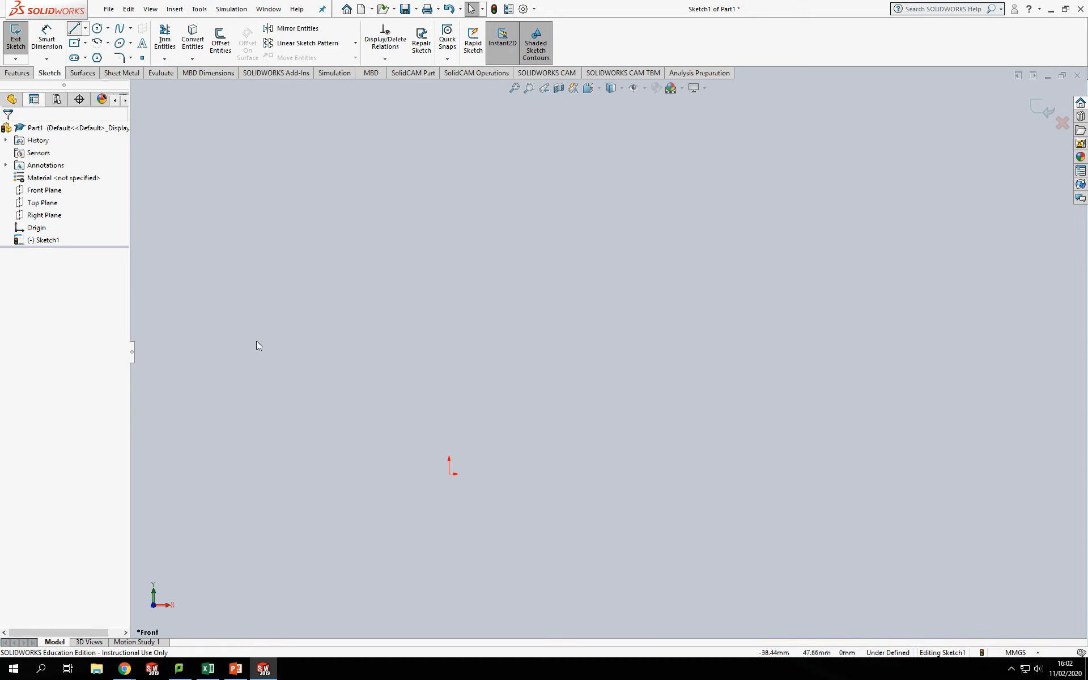
click(449, 473)
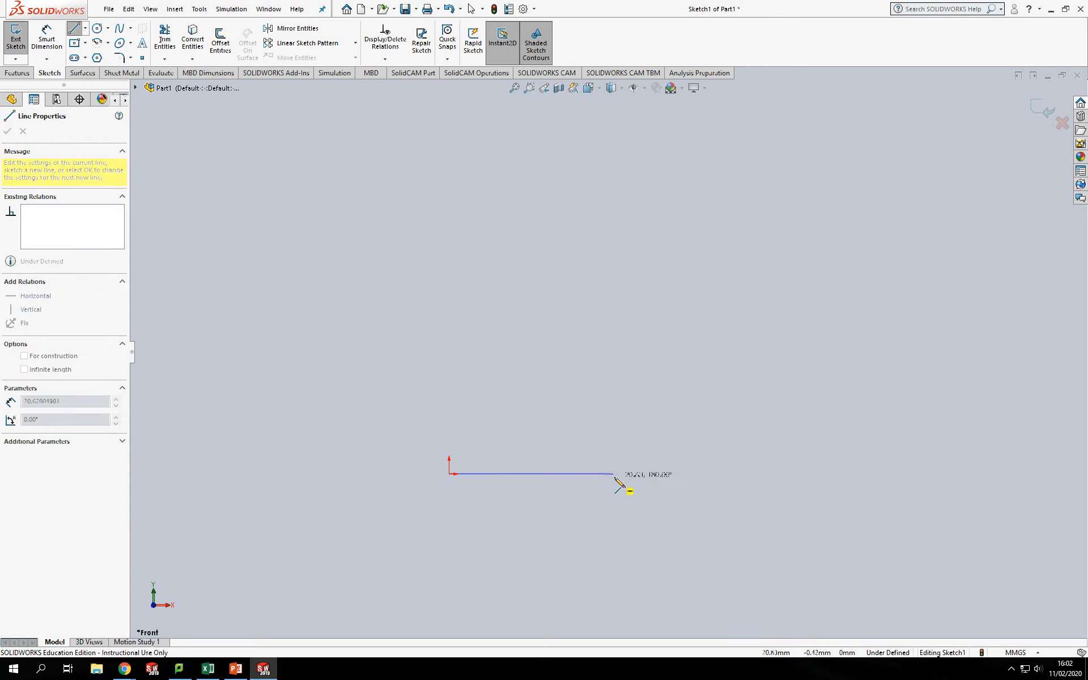
click(634, 473)
click(634, 429)
click(564, 429)
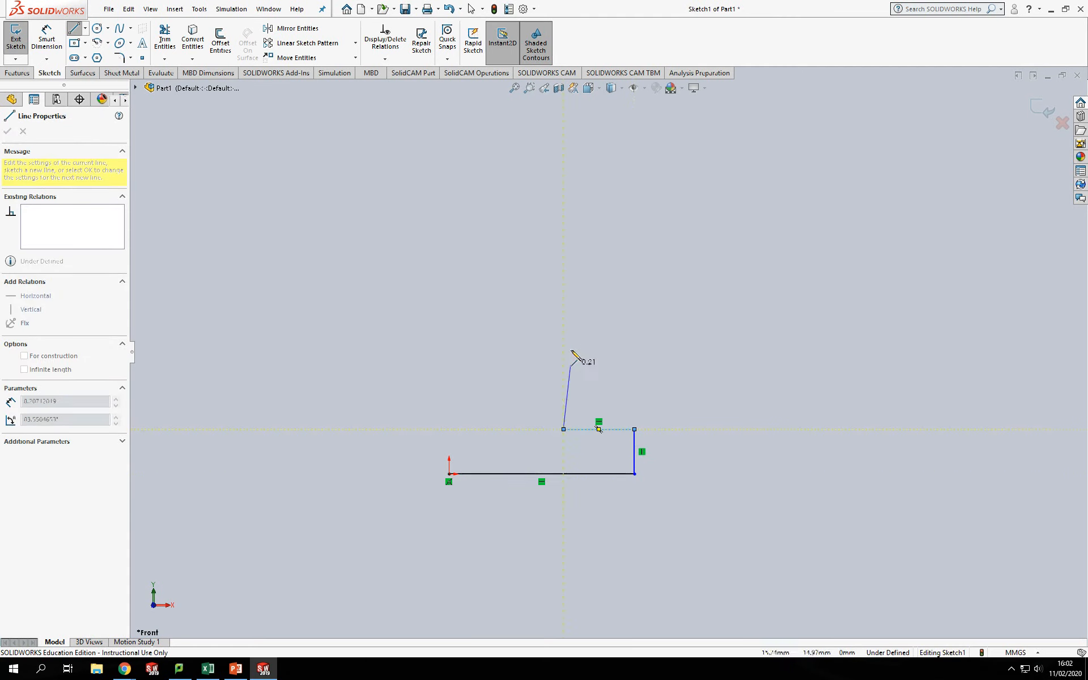
click(563, 299)
click(638, 298)
click(638, 245)
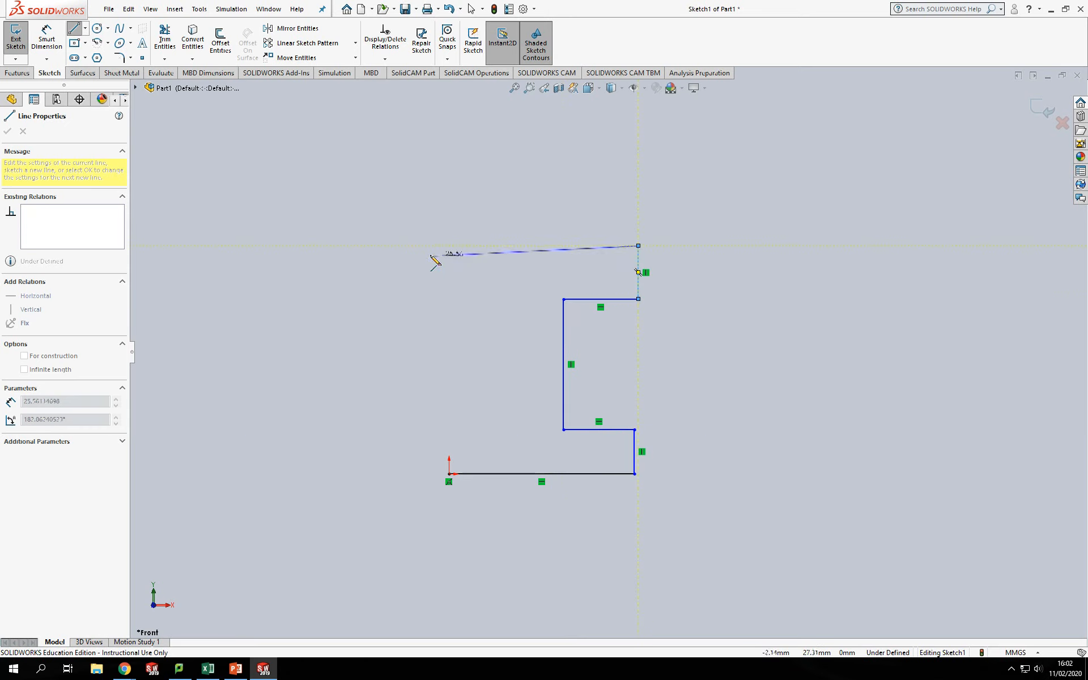
click(423, 245)
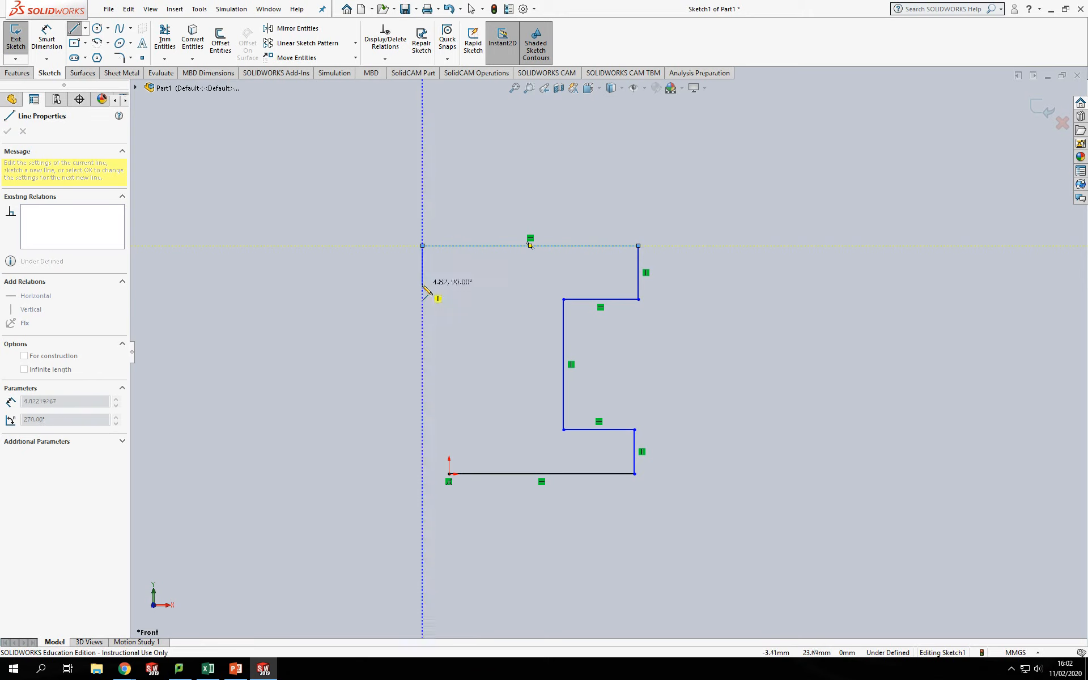
click(422, 291)
click(498, 290)
click(498, 437)
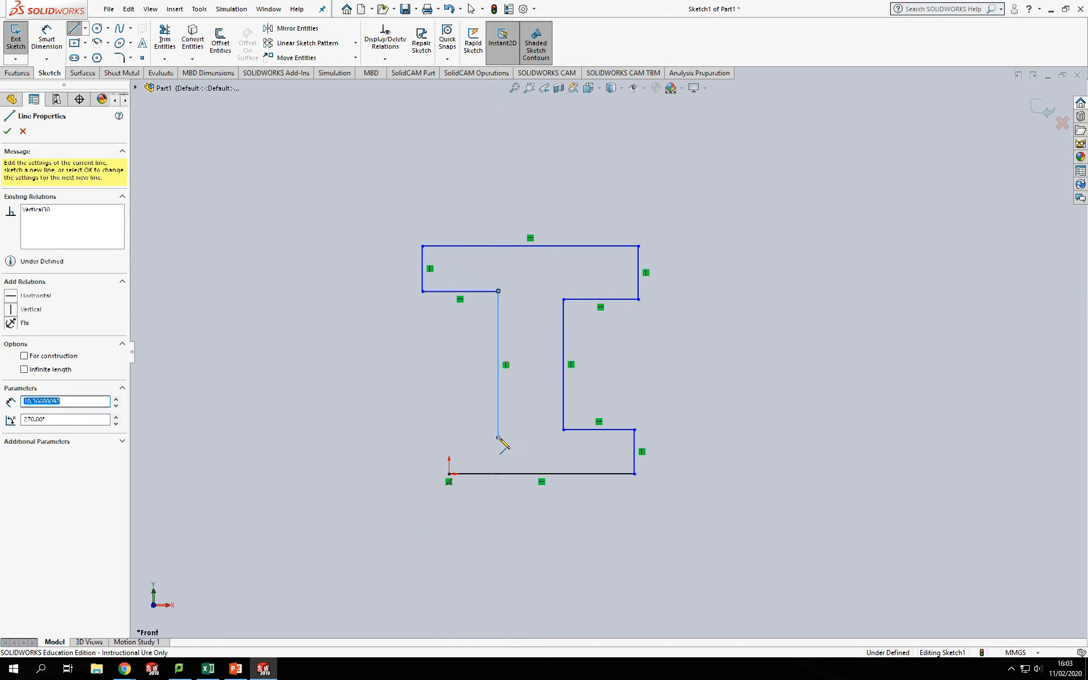
click(449, 438)
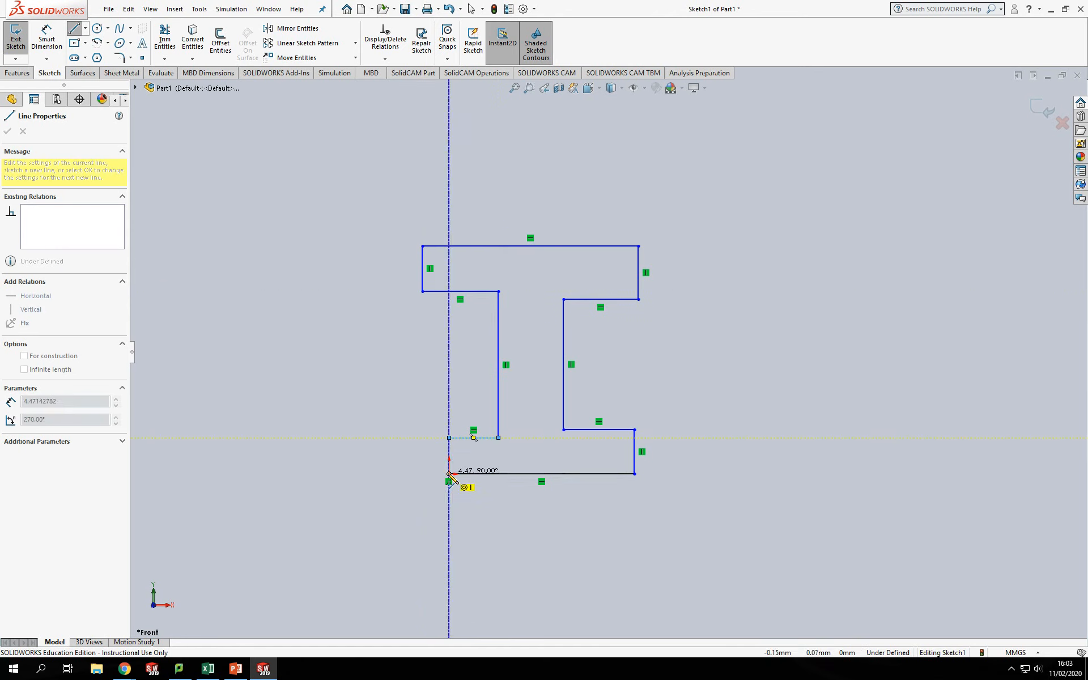
click(449, 474)
key(Escape)
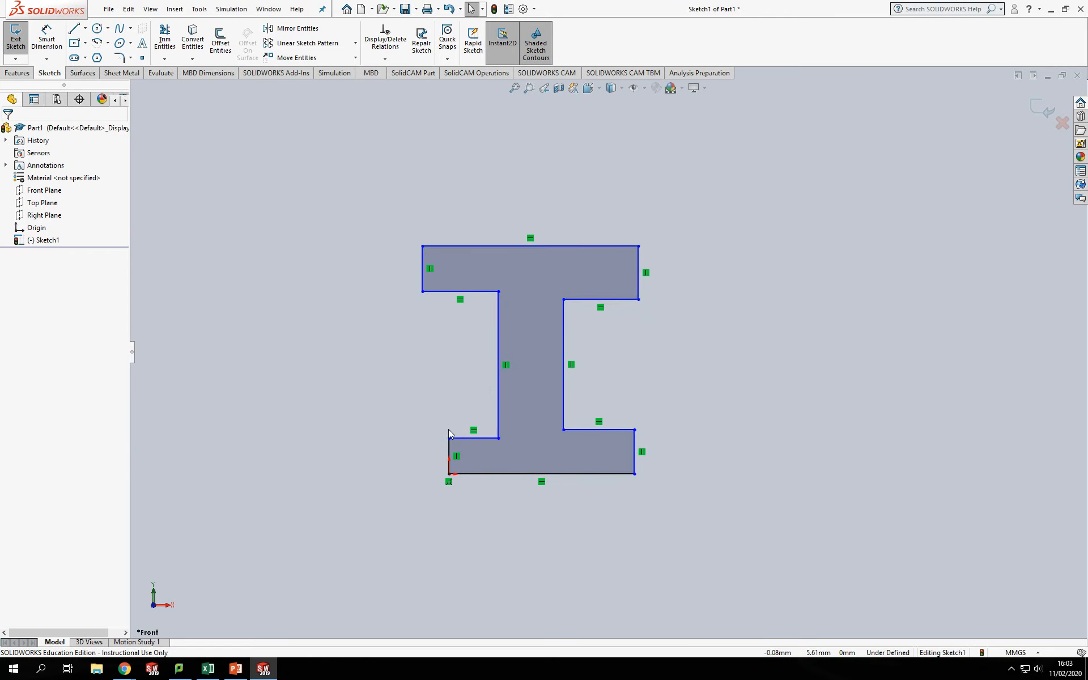
Dimension the bottom edge of the I profile as 30 mm
click(46, 40)
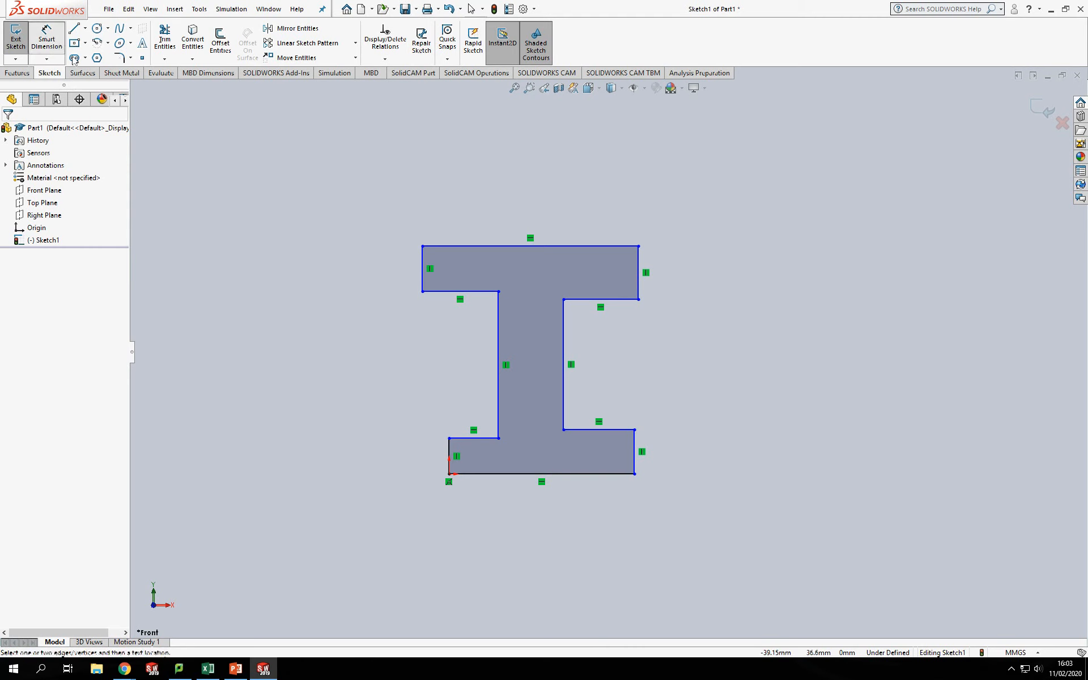
click(563, 478)
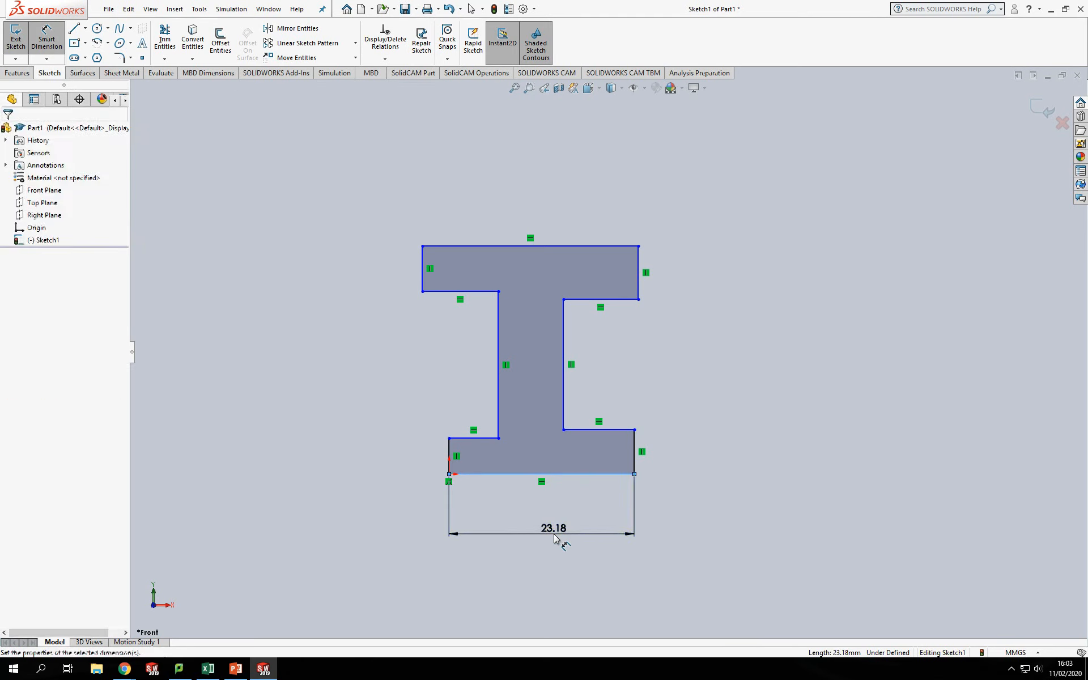
click(558, 538)
text(30)
key(Return)
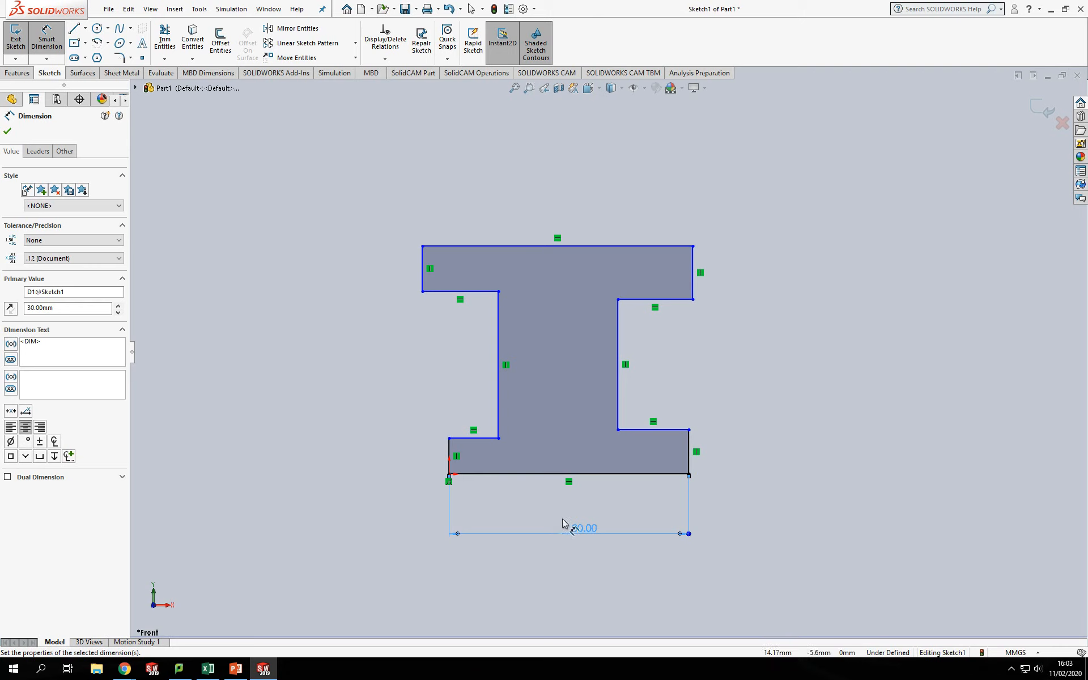
Dimension the overall height between the I profile's bottom right and top right corners as 30 mm
click(689, 475)
click(694, 247)
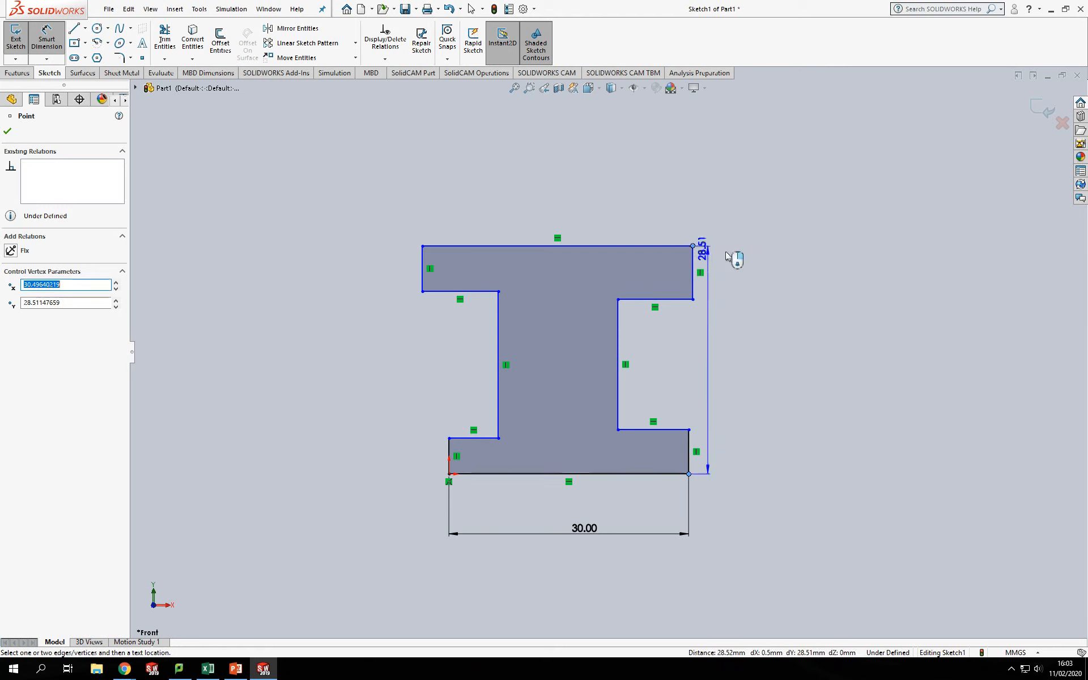
click(890, 330)
text(30)
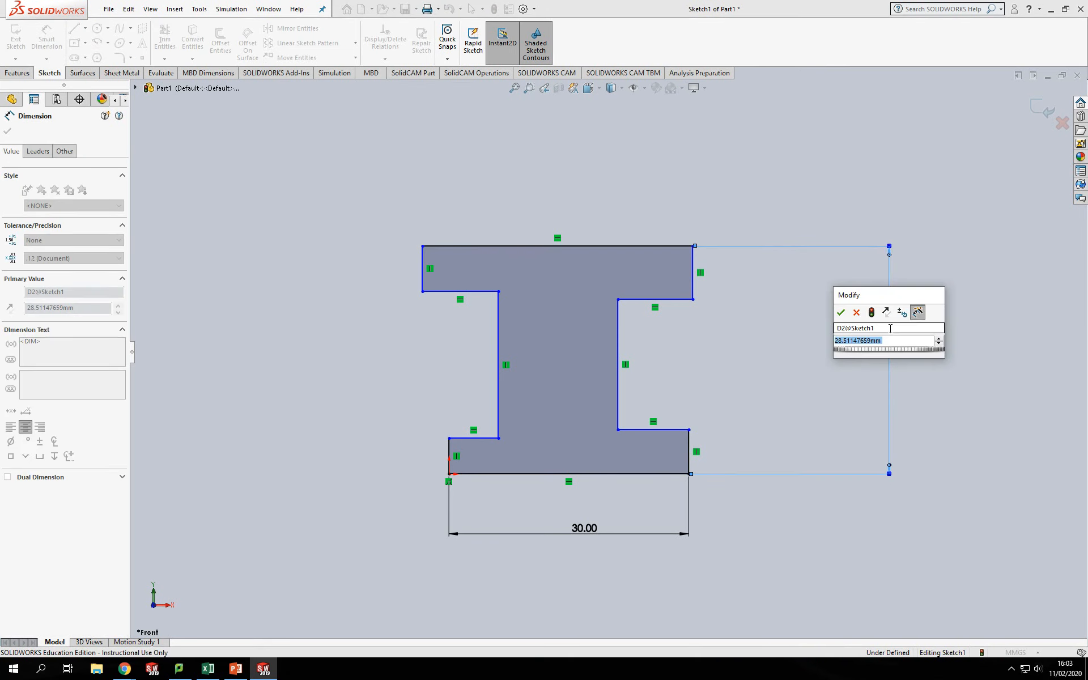
key(Return)
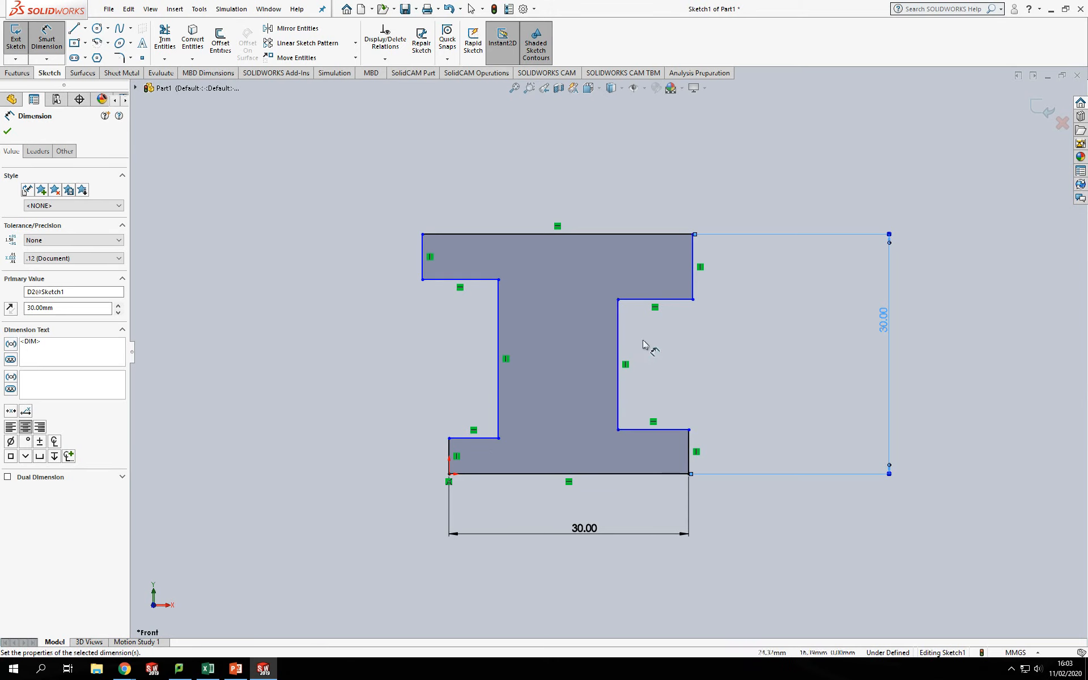
Dimension the right end edges of the top and bottom flanges as 5 mm each
click(693, 259)
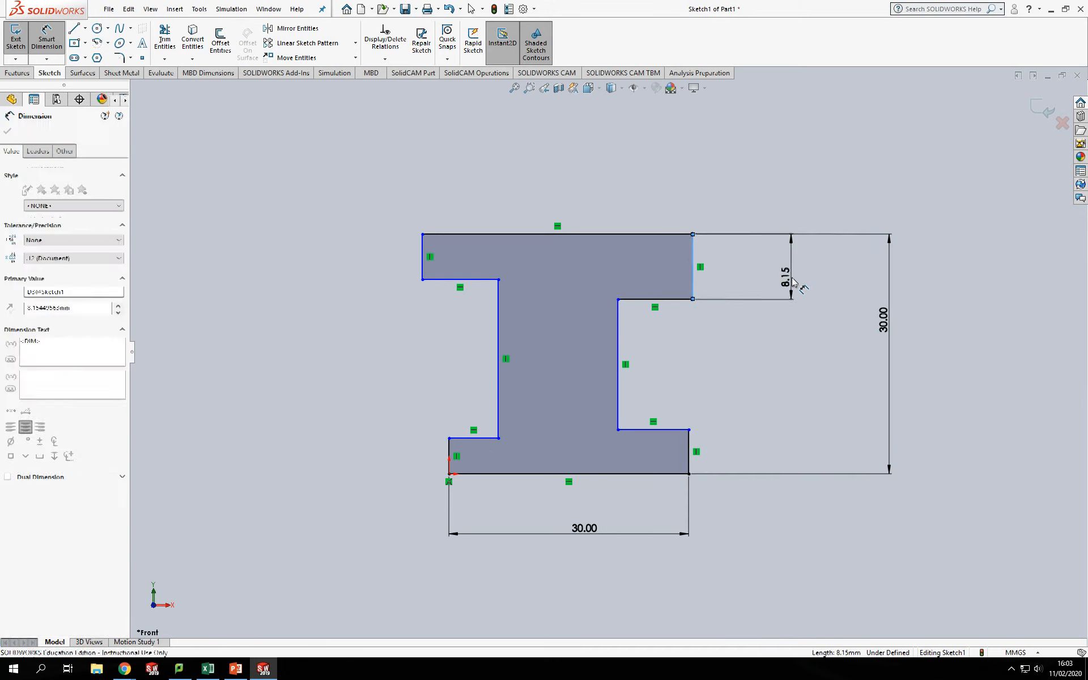
click(794, 283)
text(5)
key(Return)
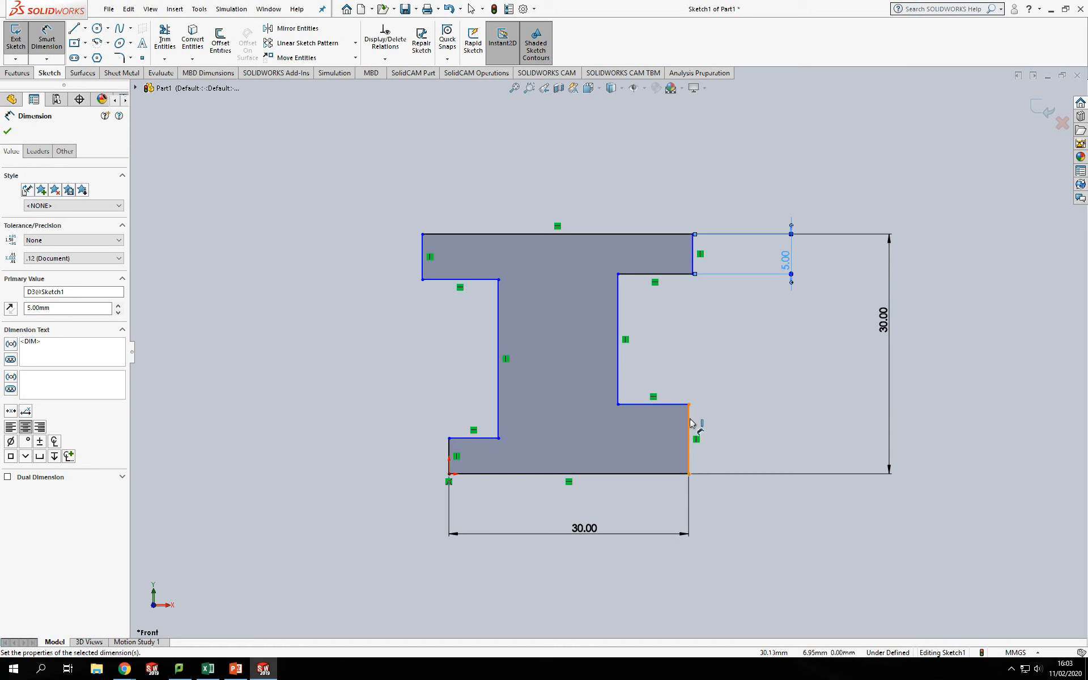
click(709, 425)
click(773, 432)
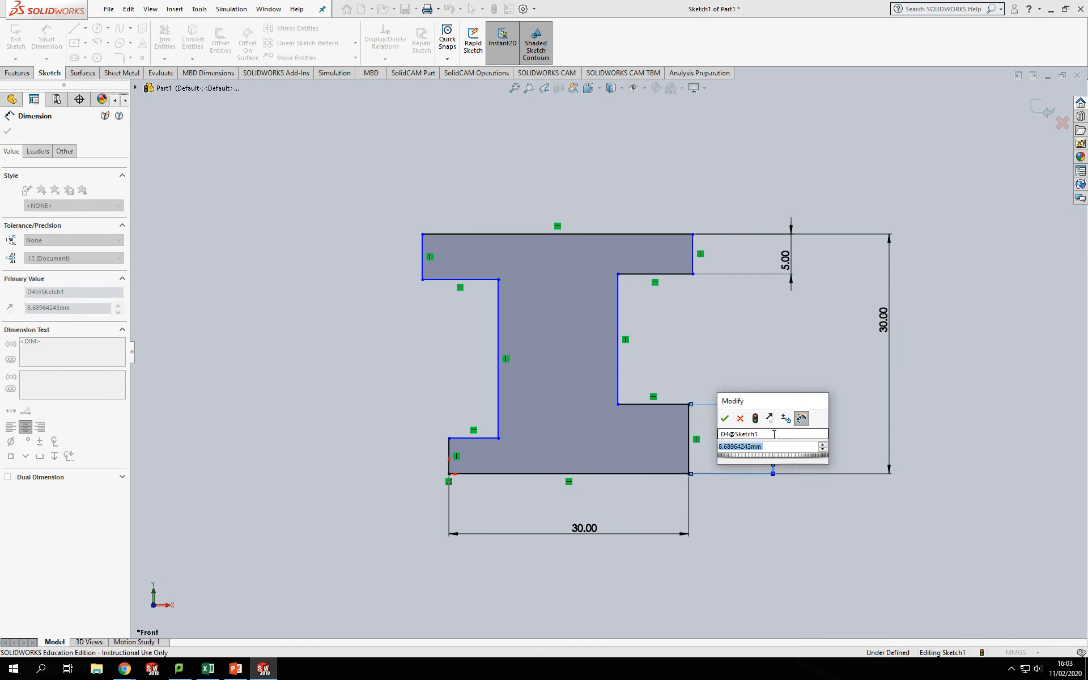
text(5)
key(Return)
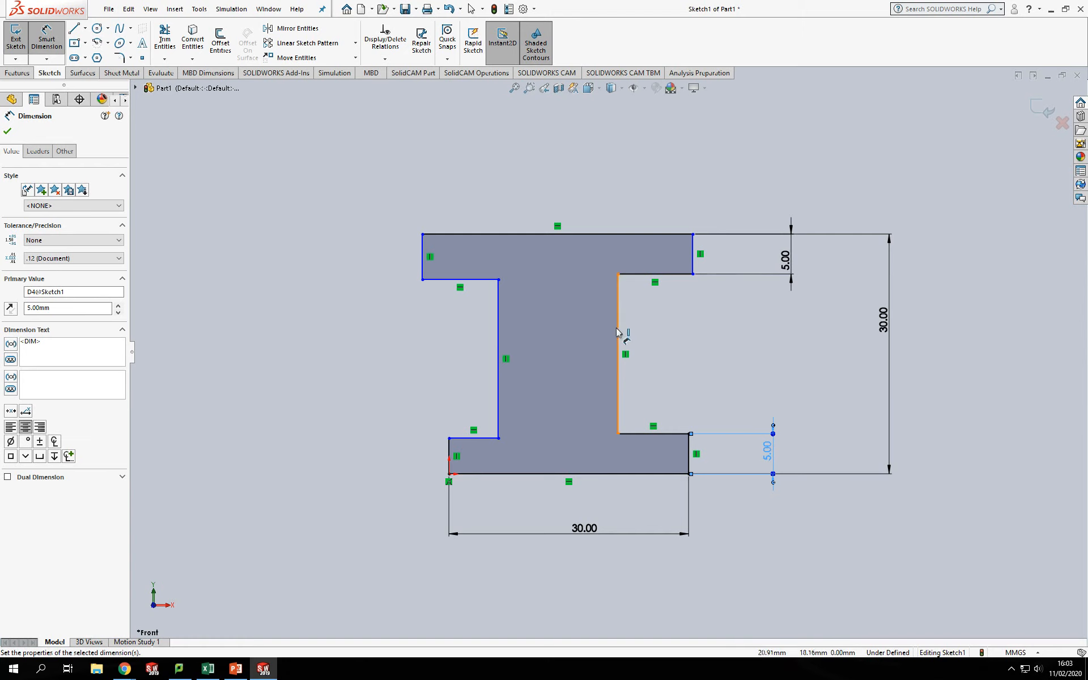
Dimension the underside edge of the top flange's right overhang as 10 mm
click(644, 275)
click(661, 344)
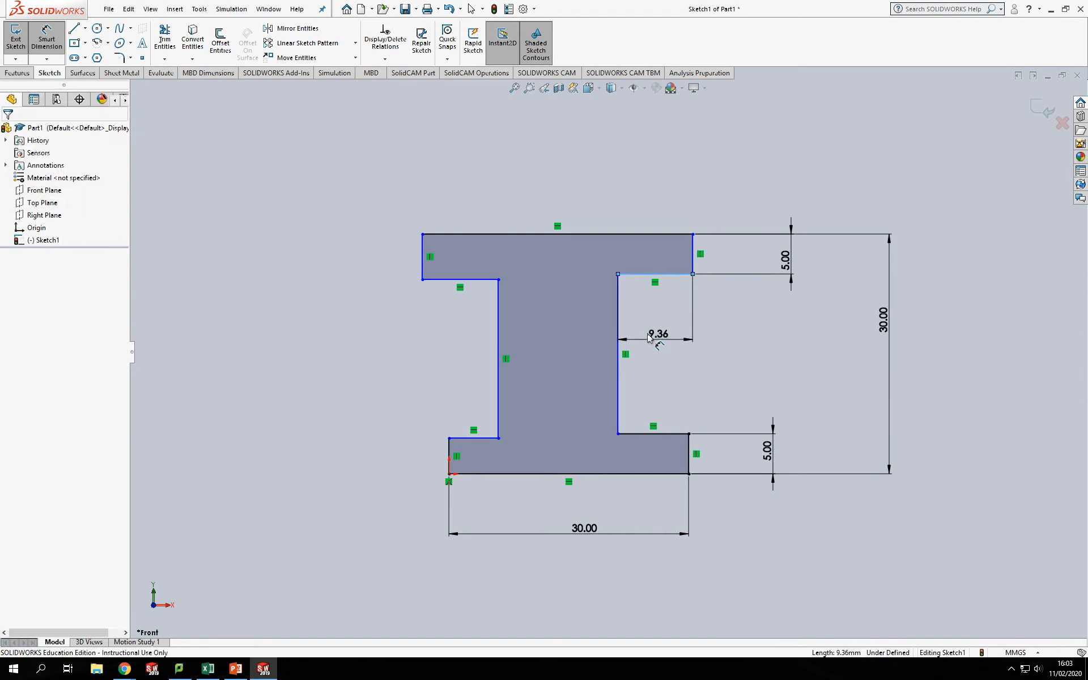
text(10)
key(Return)
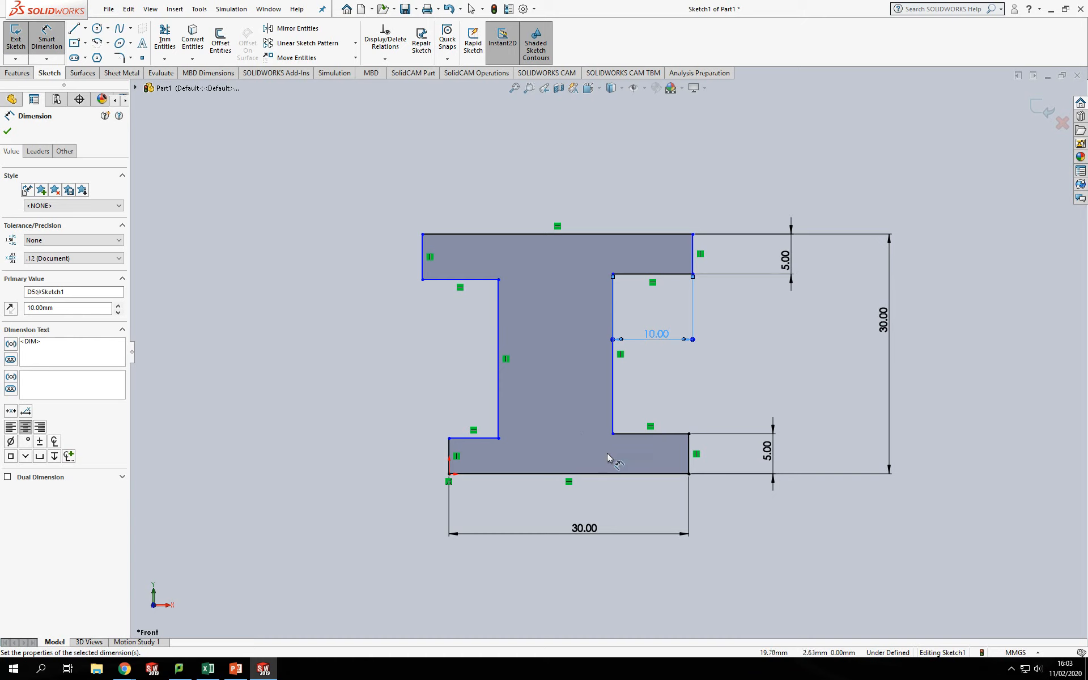
key(Escape)
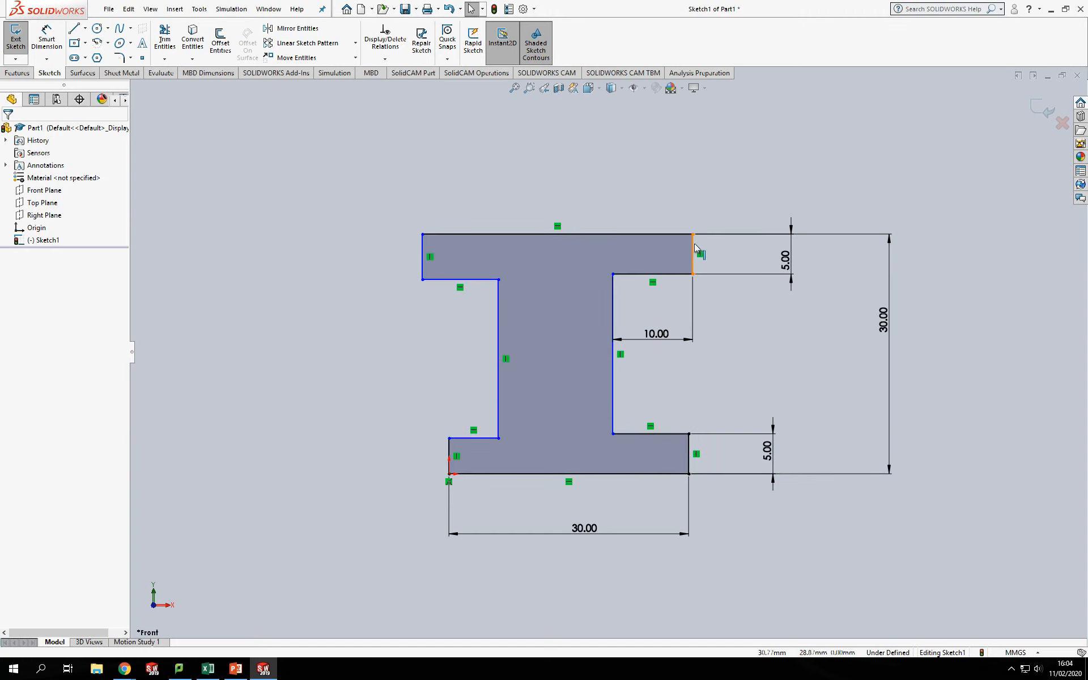
Shift the top flange's right end edge slightly and add a Vertical relation between the flanges' facing right-hand outer corners
drag(692, 250, 690, 275)
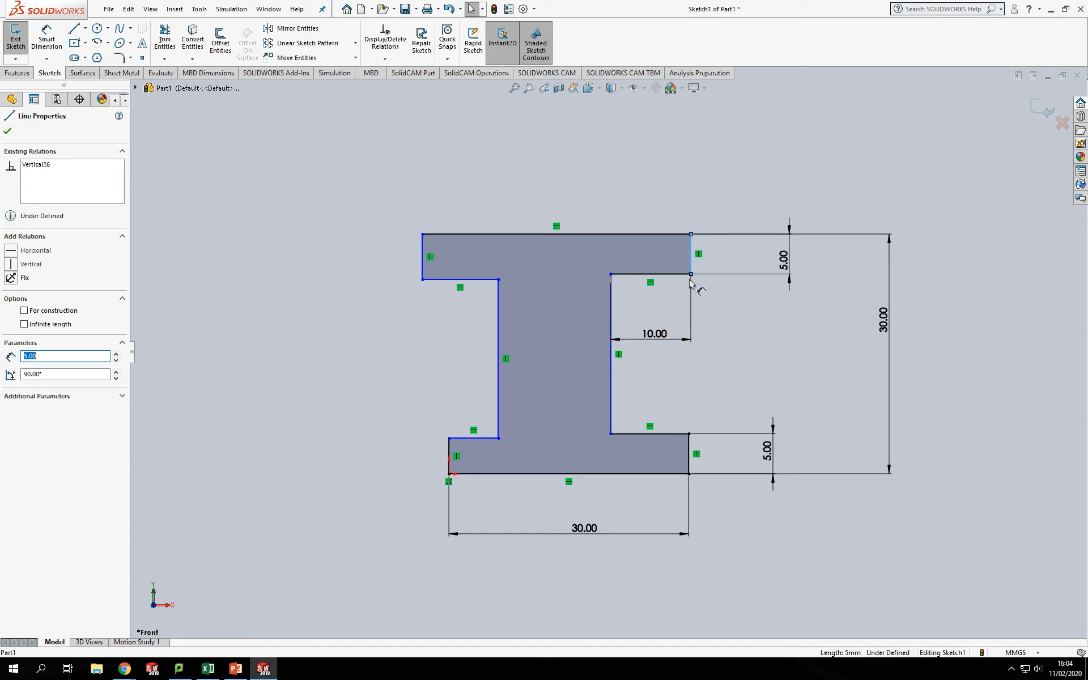
click(716, 318)
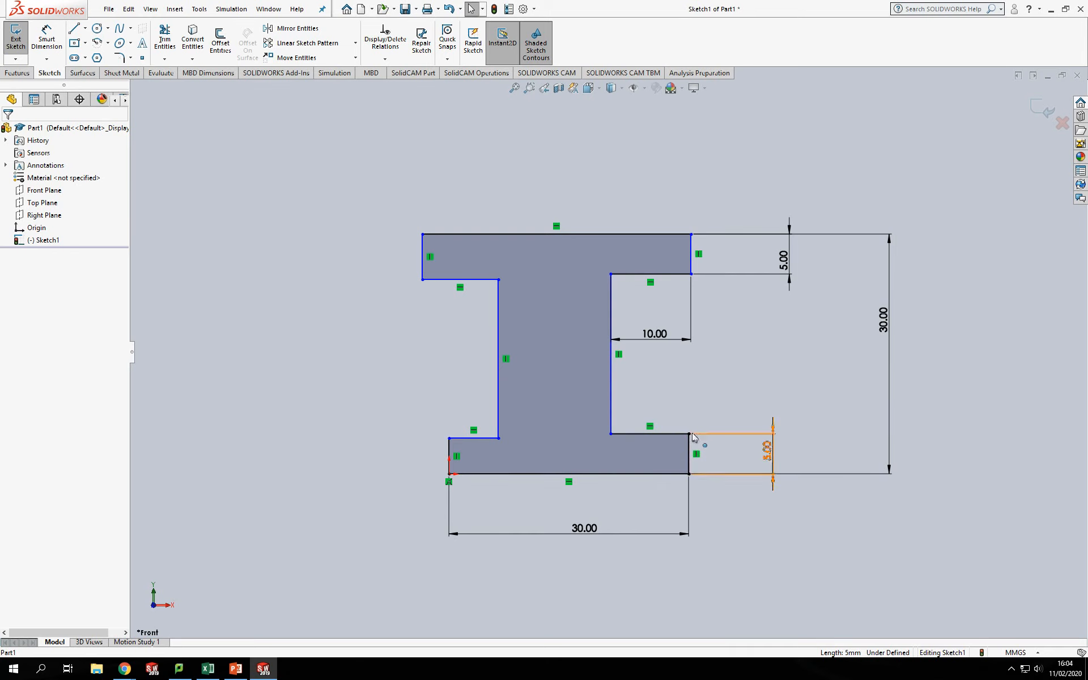
click(690, 434)
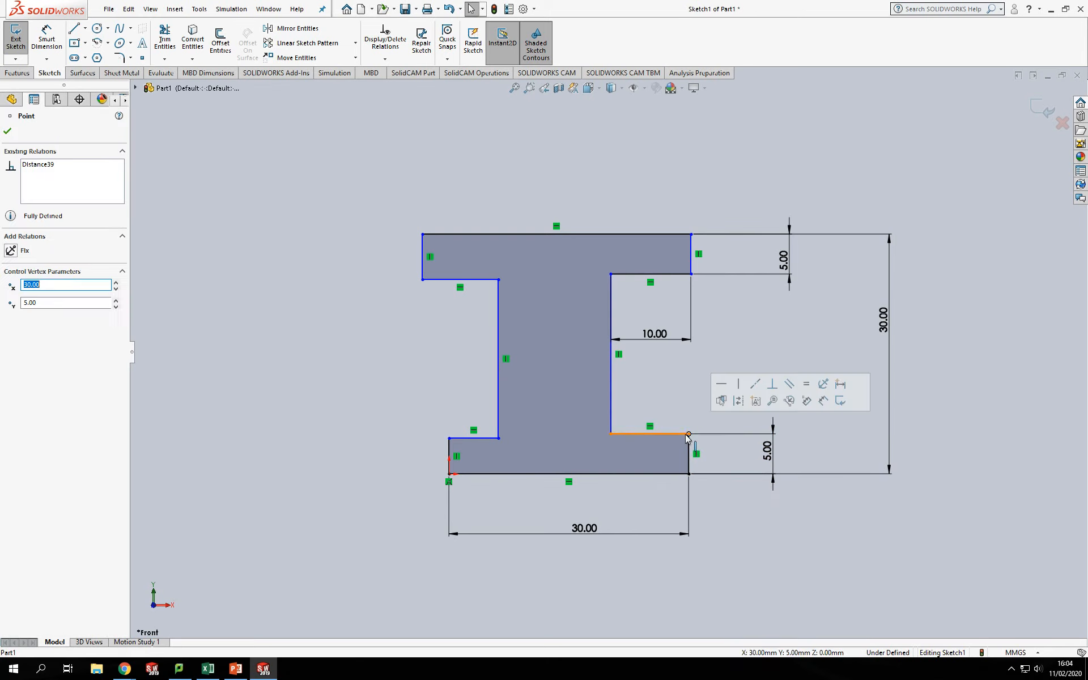
ctrl+click(692, 274)
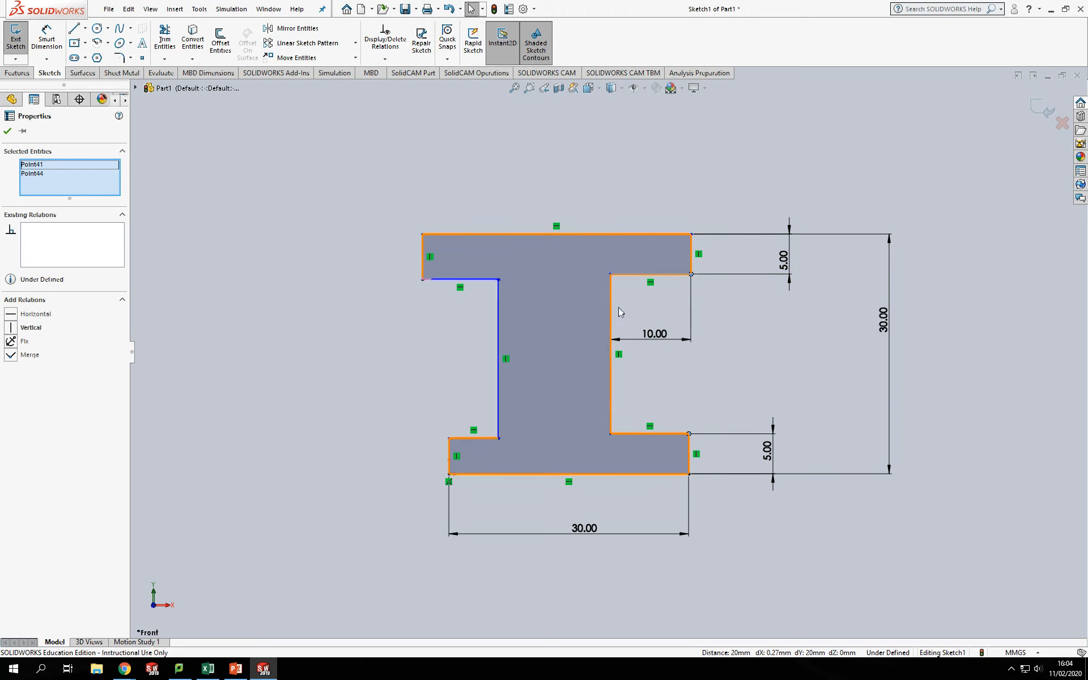
click(12, 329)
click(637, 610)
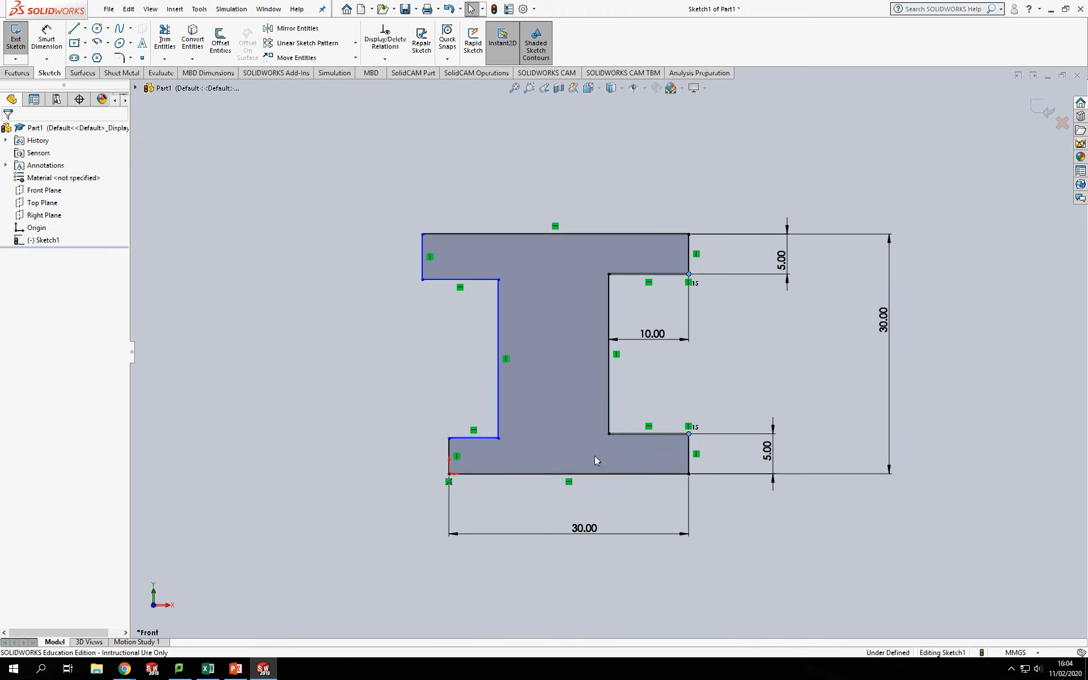
click(689, 259)
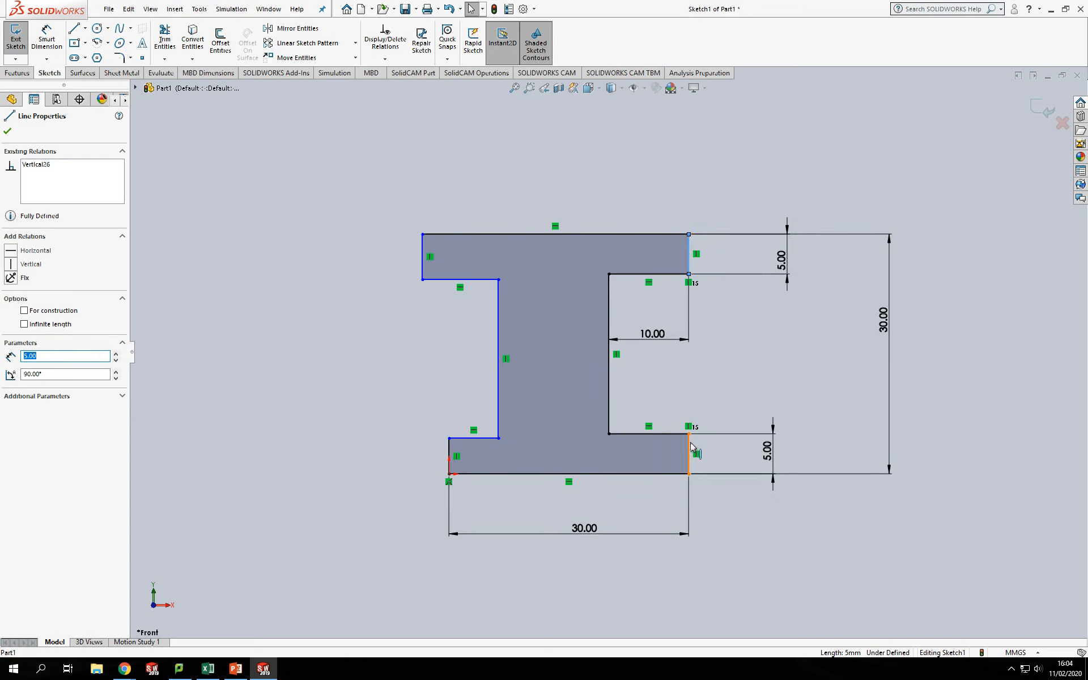
click(705, 431)
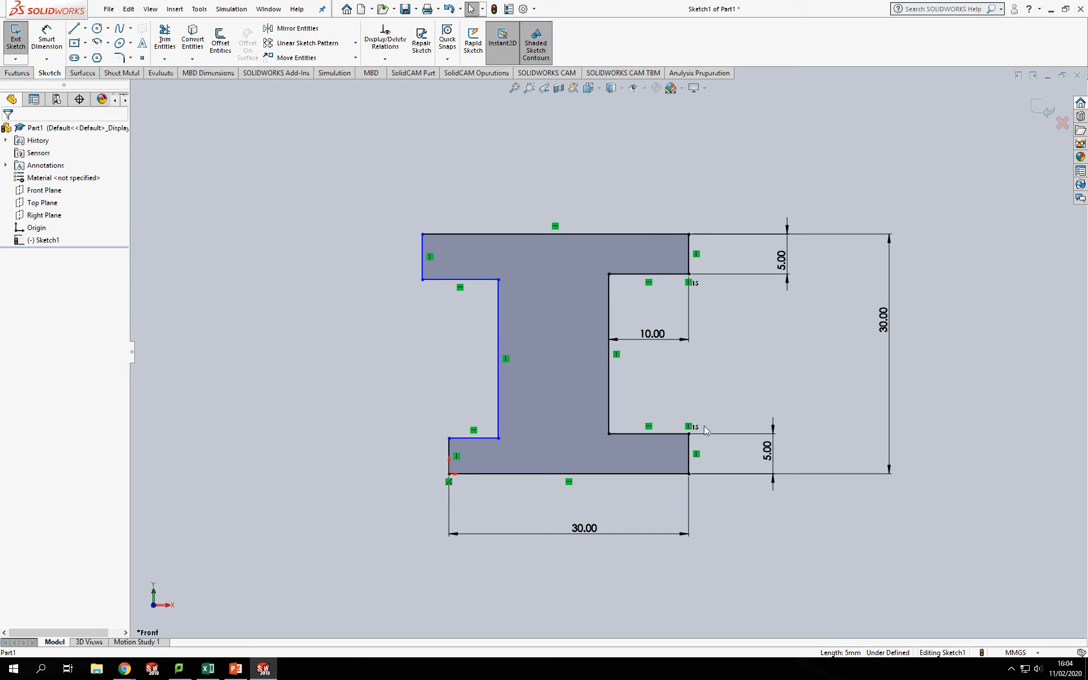
Add Horizontal relations between the web's two lower corners and between its two upper corners
click(500, 440)
ctrl+click(609, 435)
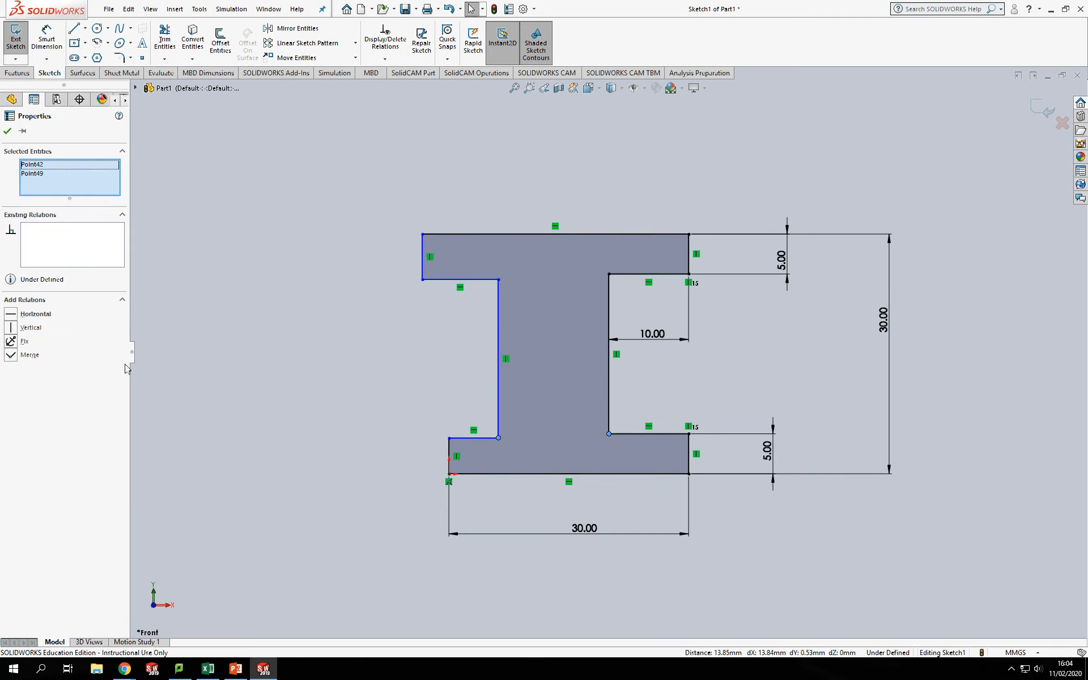
click(12, 315)
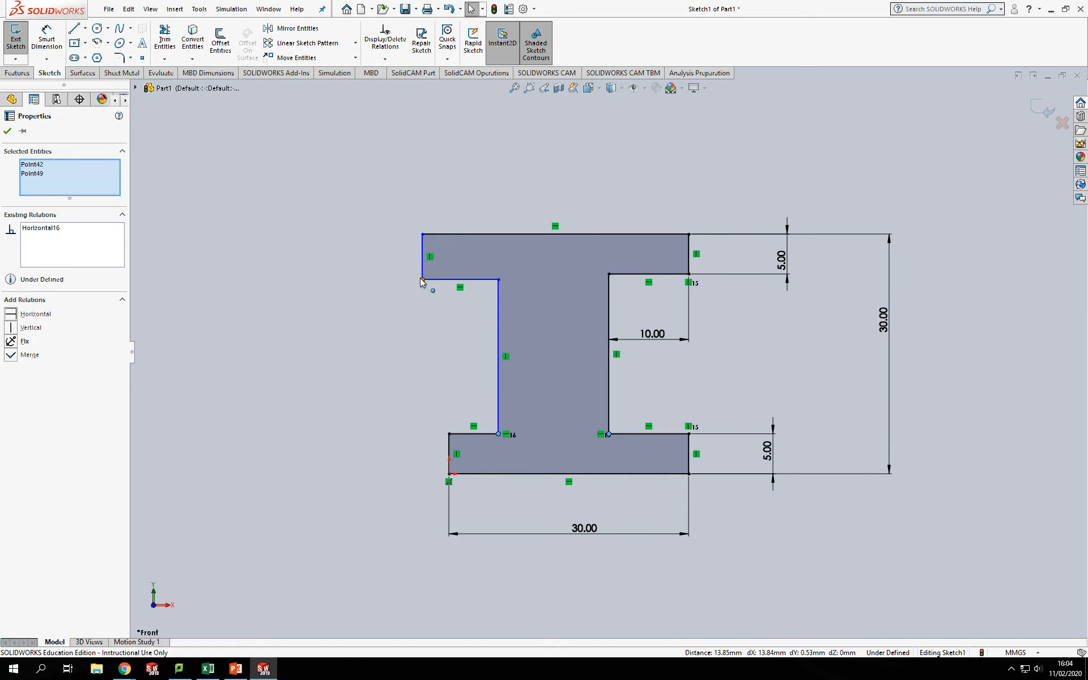
click(499, 279)
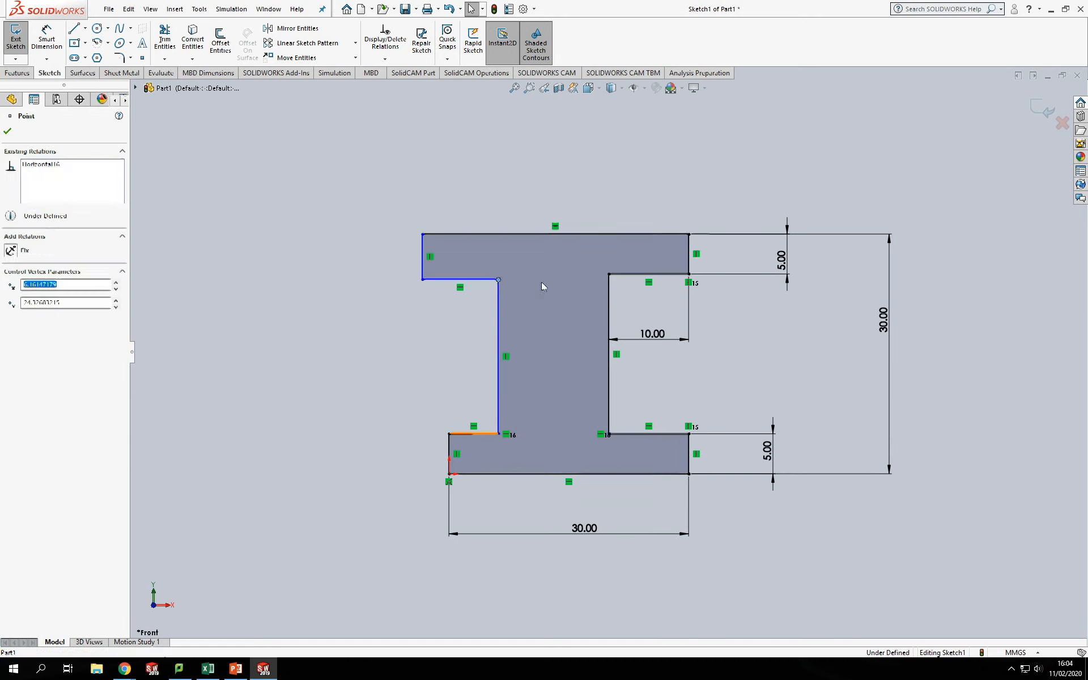
ctrl+click(609, 275)
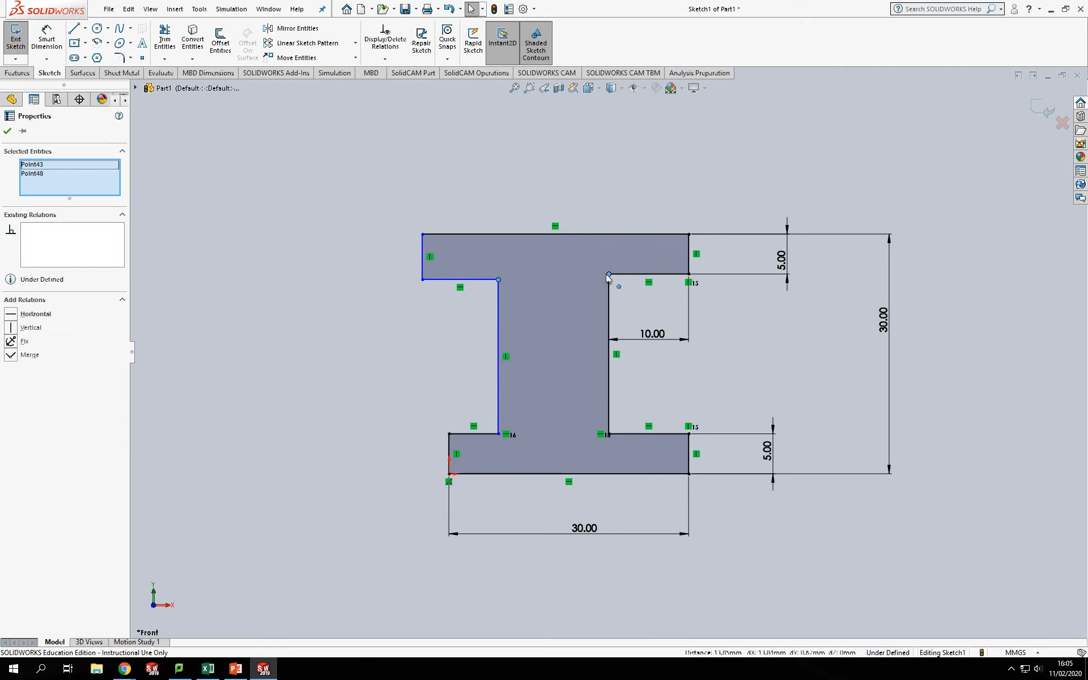
click(14, 315)
click(447, 341)
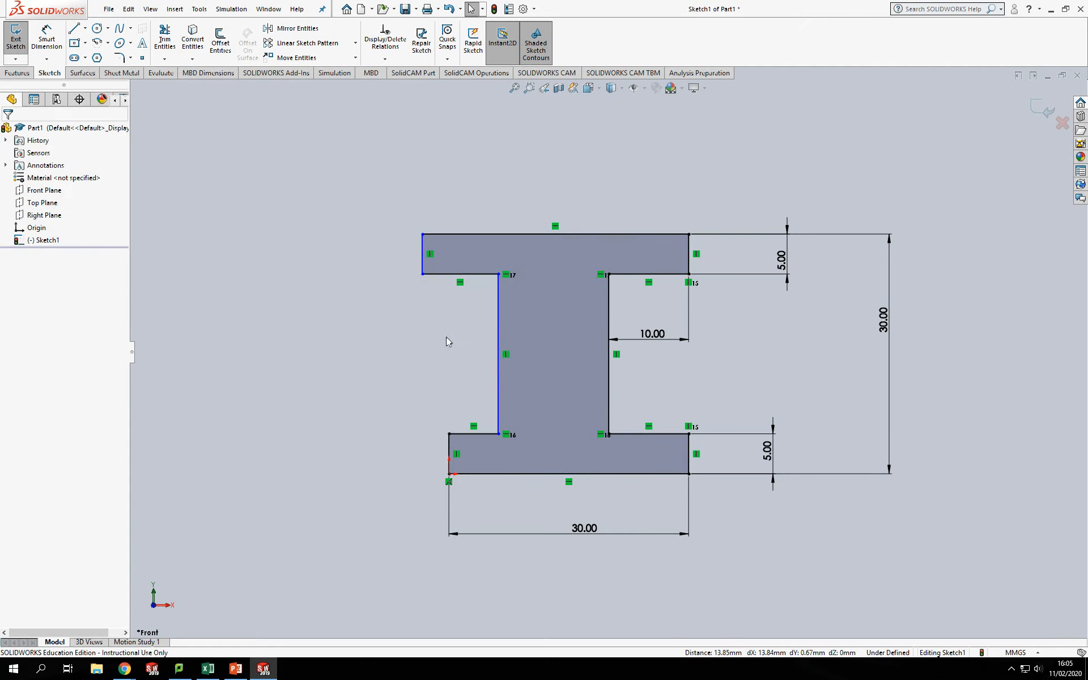
Add a Vertical relation between the top flange's lower-left corner and the bottom flange's upper-left corner
click(423, 275)
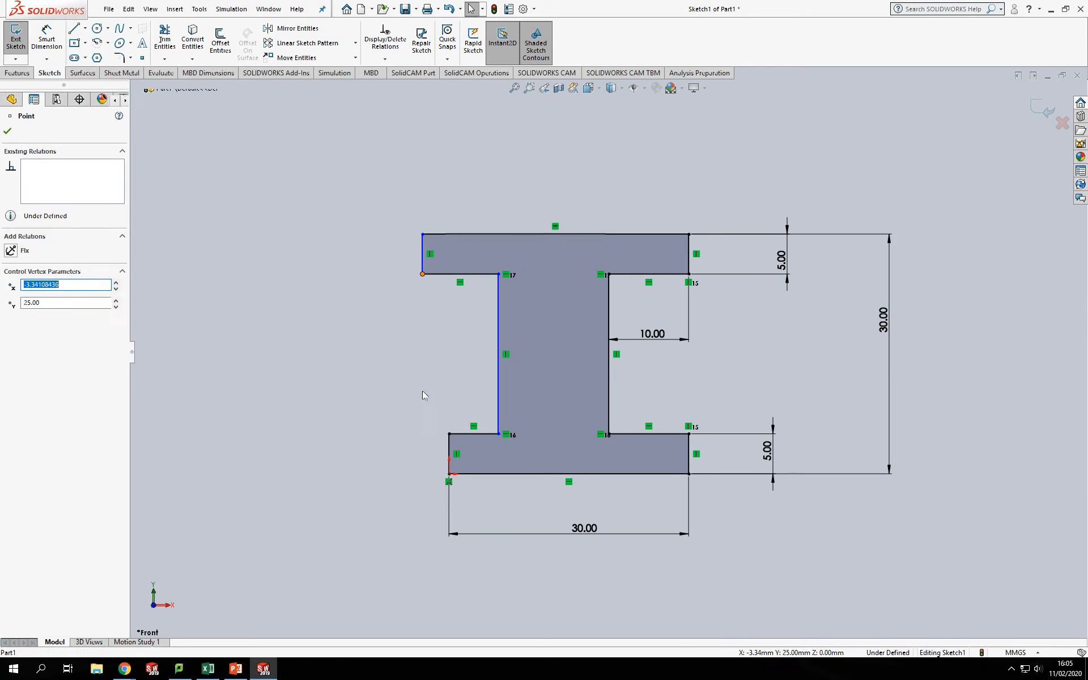
ctrl+click(450, 434)
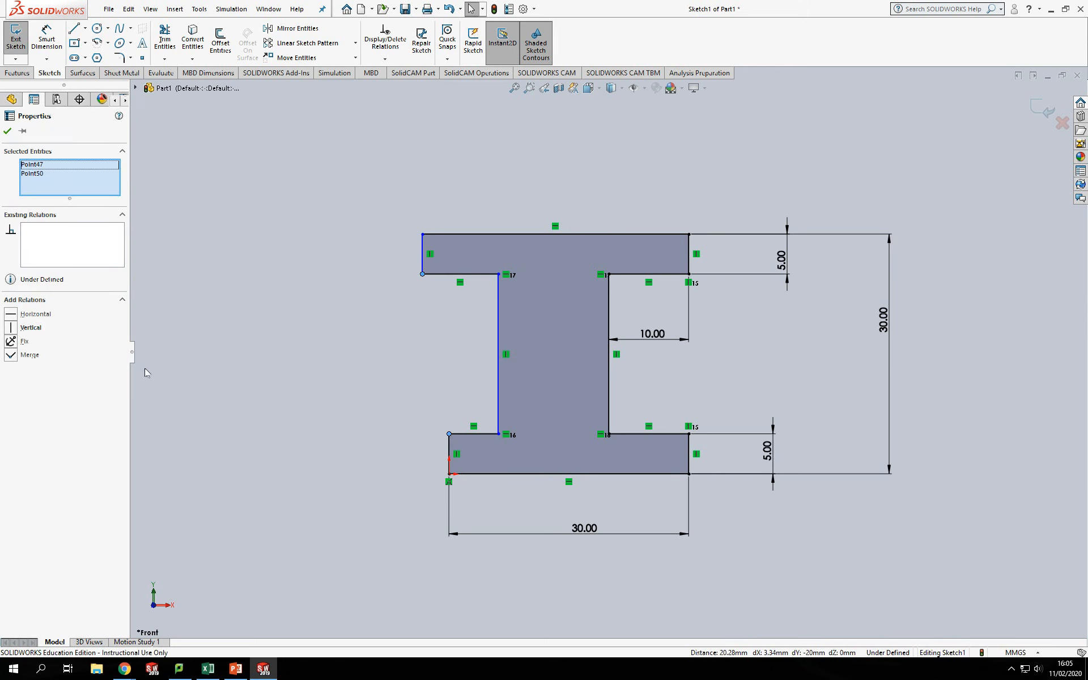
click(11, 328)
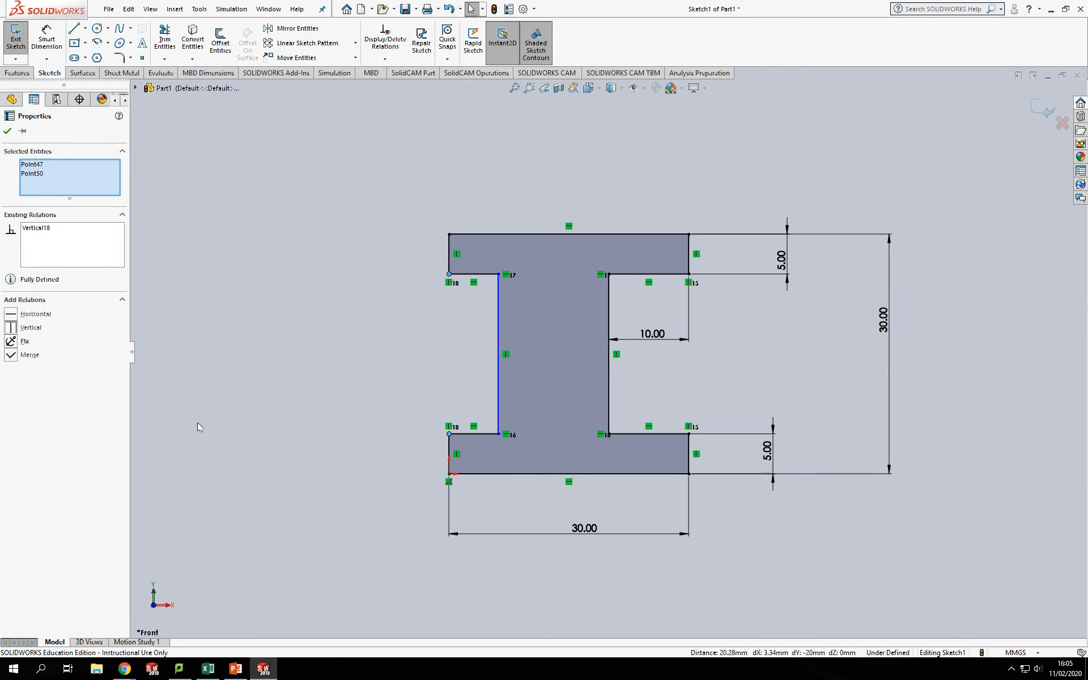
click(522, 478)
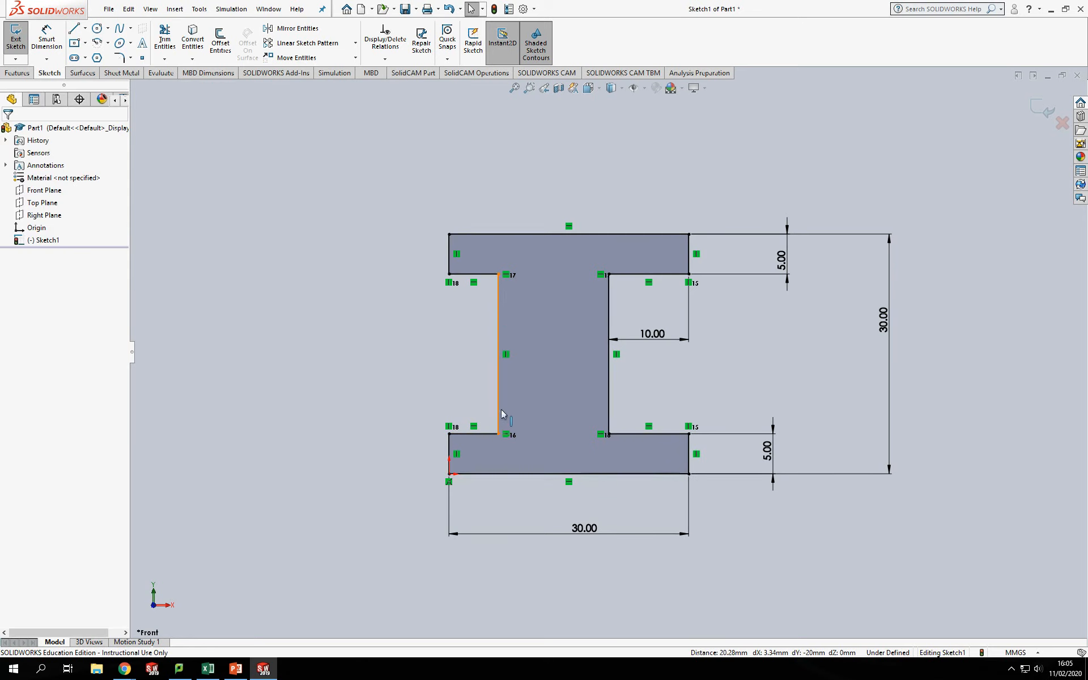
Shift the web's left edge toward the right edge and add an Equal relation between the top flange's two underside edges
drag(497, 438, 537, 437)
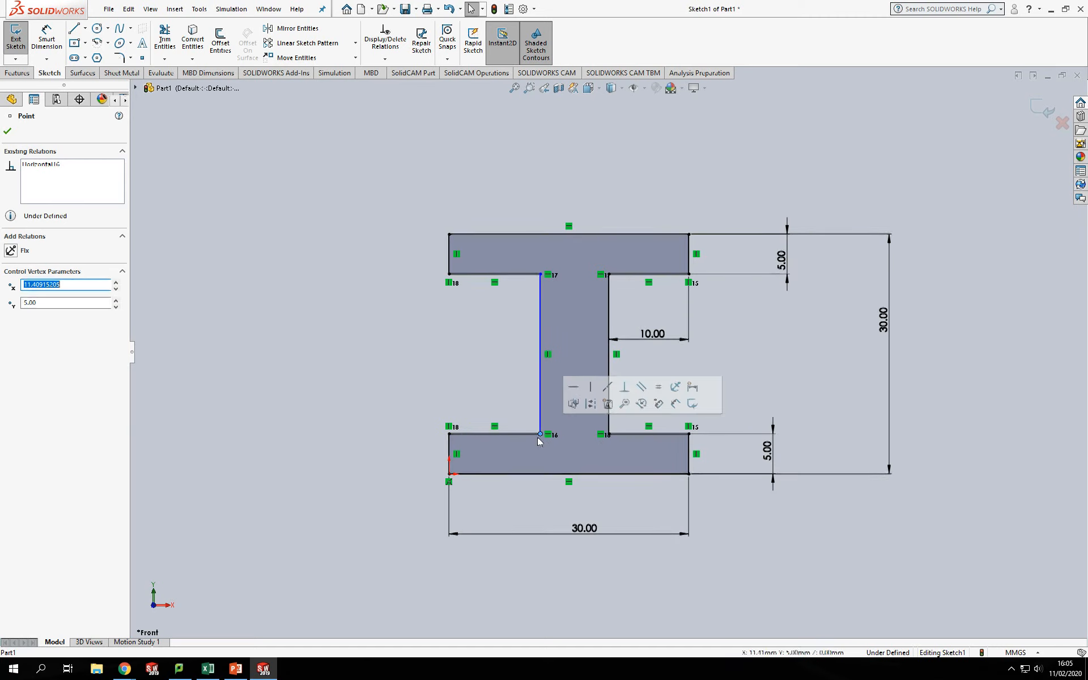
click(649, 275)
click(506, 274)
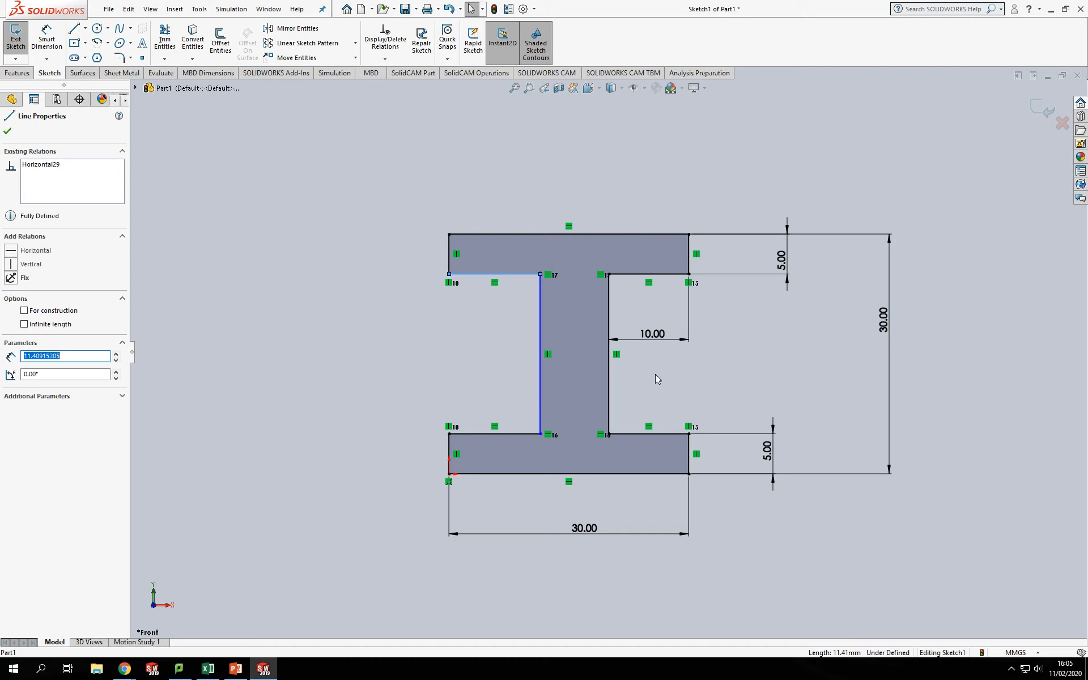
ctrl+click(644, 274)
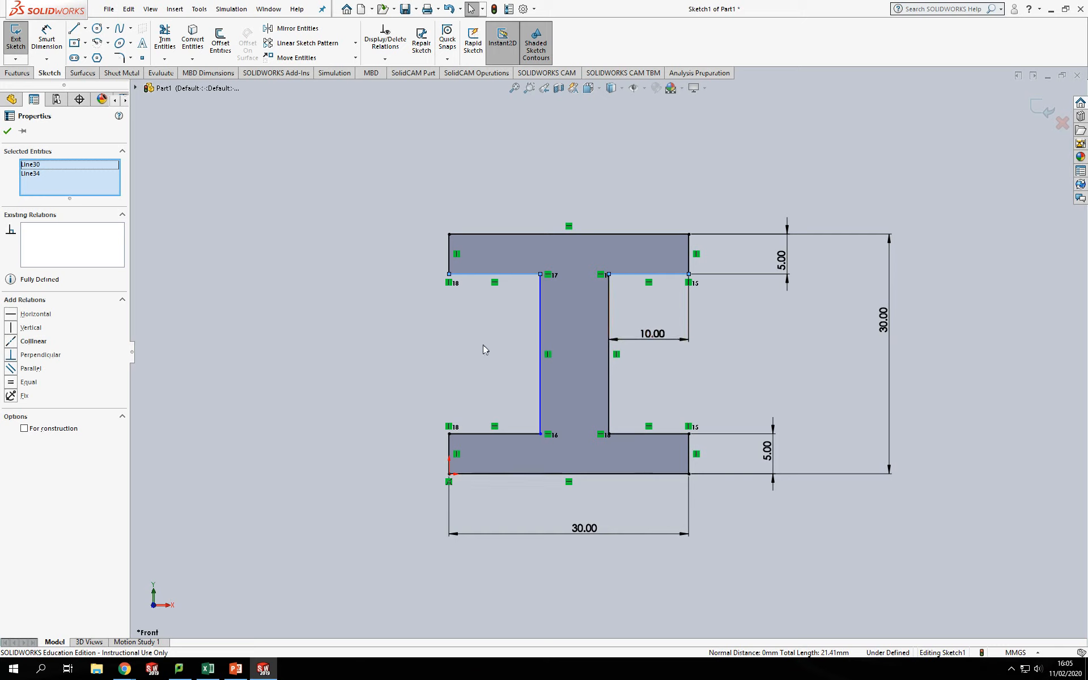
click(12, 383)
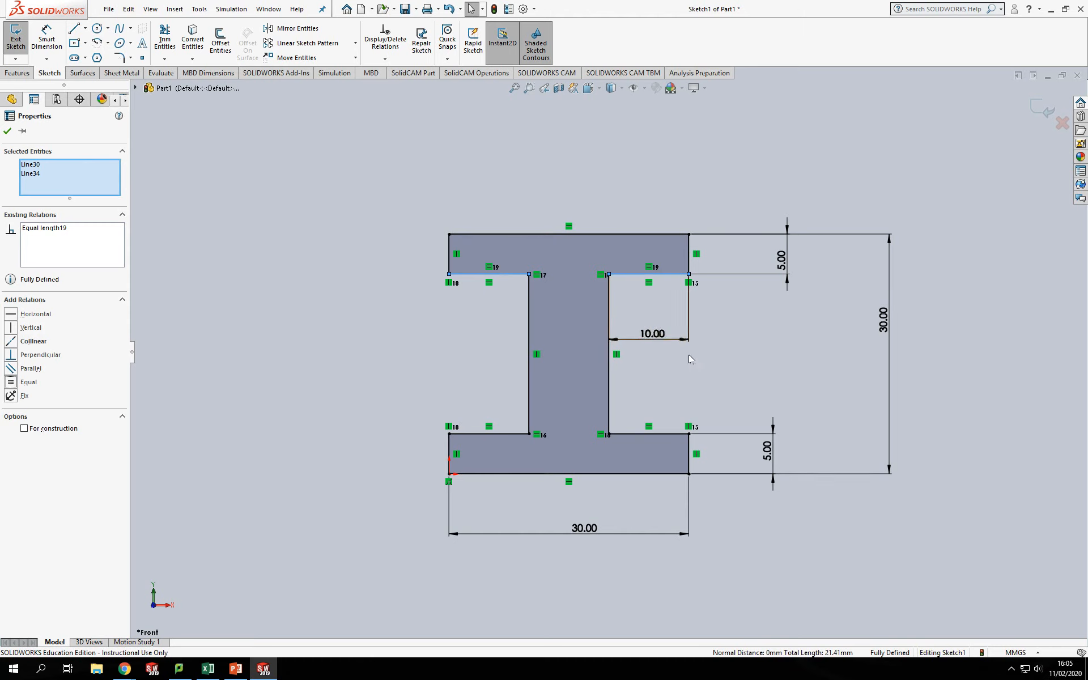
click(9, 131)
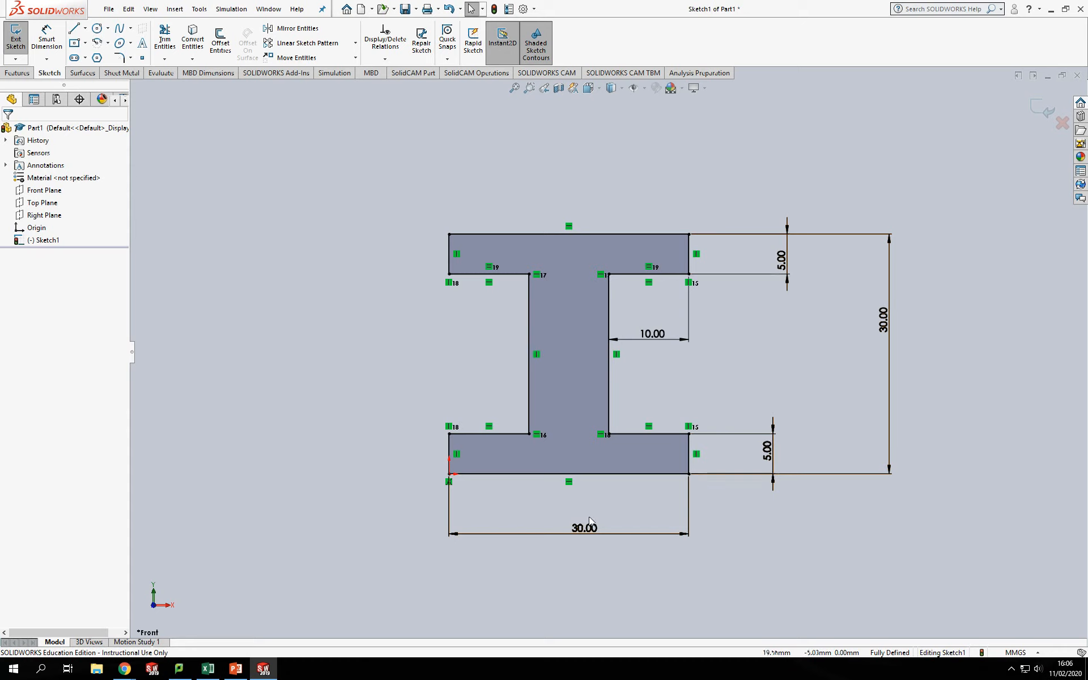
Delete the entire I section with its dimensions and sketch a center rectangle on the origin, about 57 mm by 23 mm
mouse_move(974, 173)
mouse_down()
mouse_move(499, 351)
mouse_move(313, 583)
mouse_up()
key(Delete)
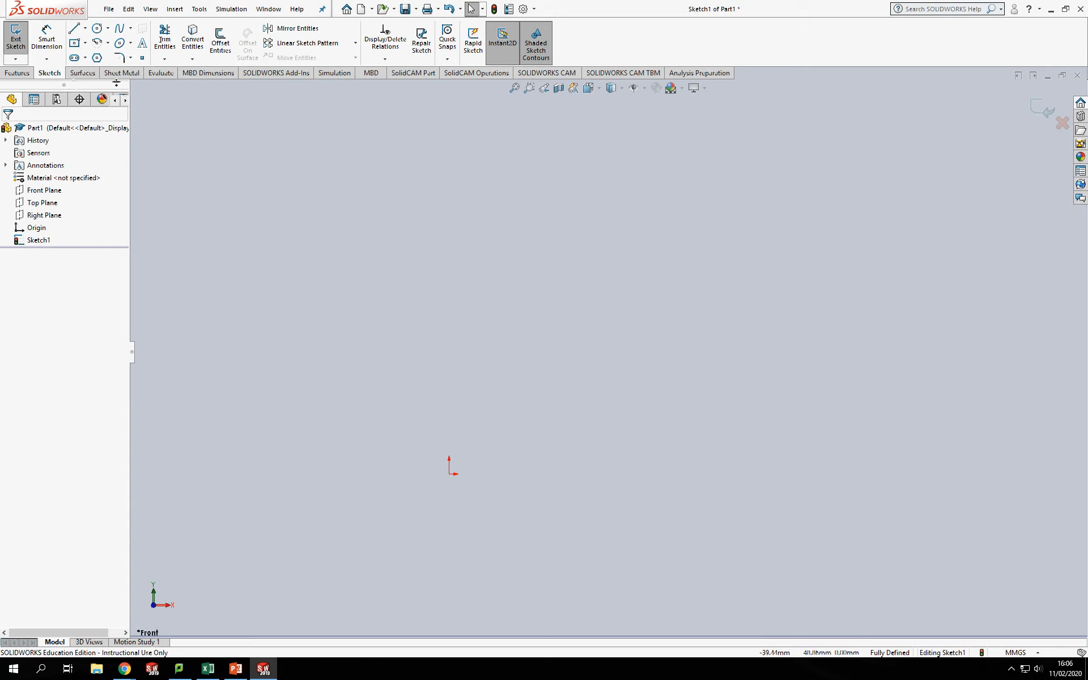
click(77, 46)
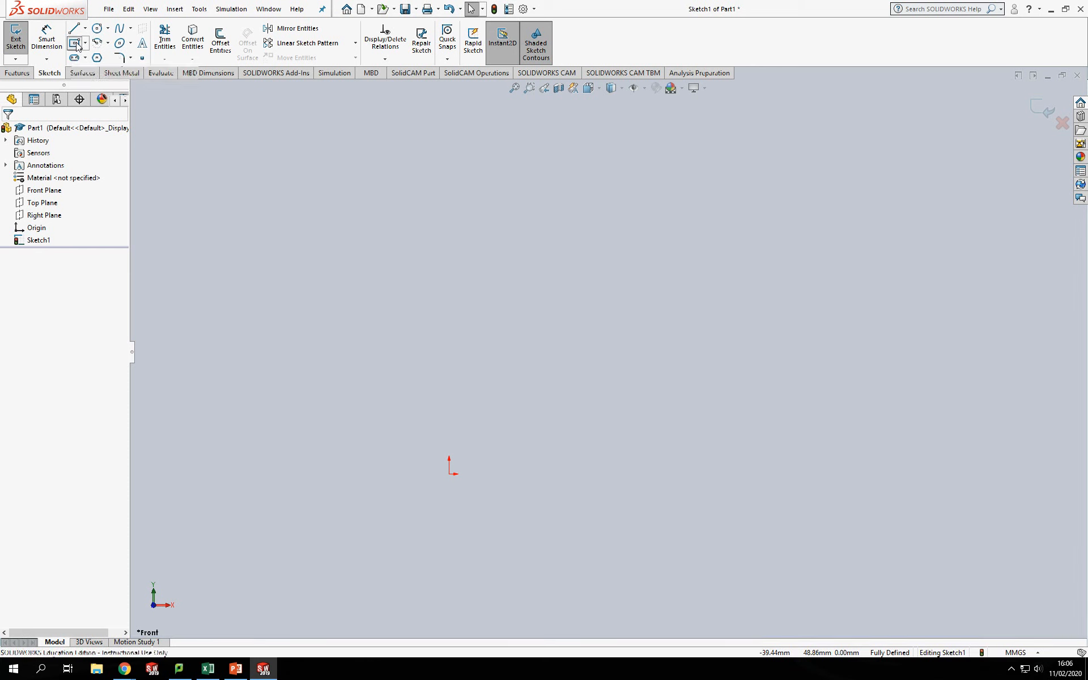
click(449, 474)
click(679, 383)
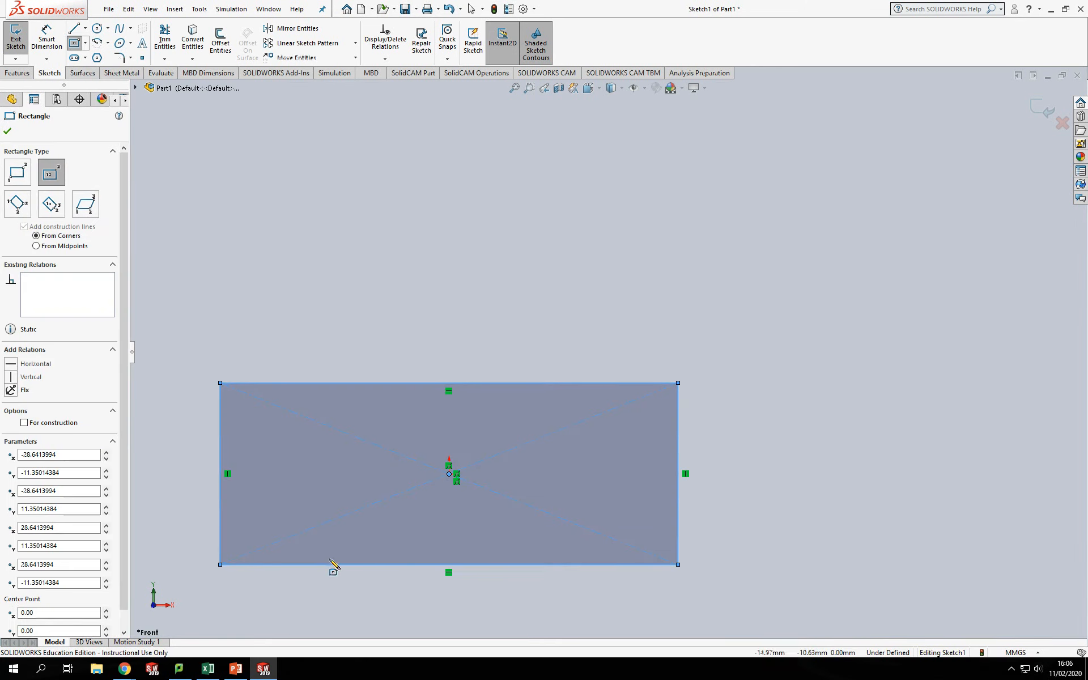
Dimension the rectangle as 80 mm wide along its bottom edge and 50 mm high along its right edge
click(46, 38)
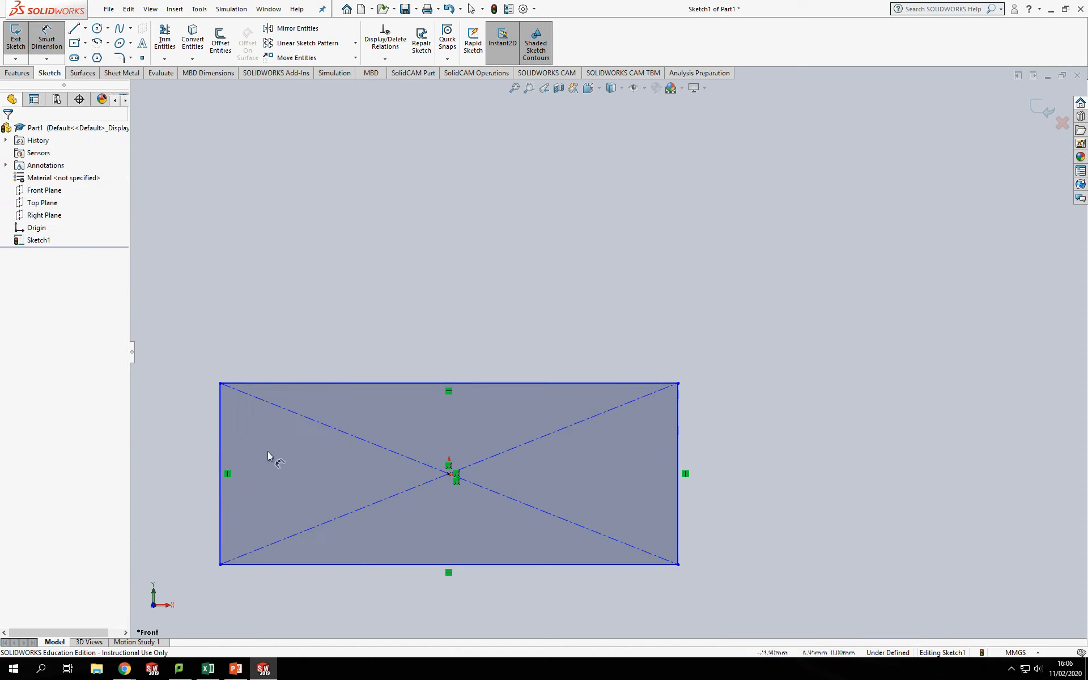
click(372, 565)
click(381, 606)
text(80)
key(Return)
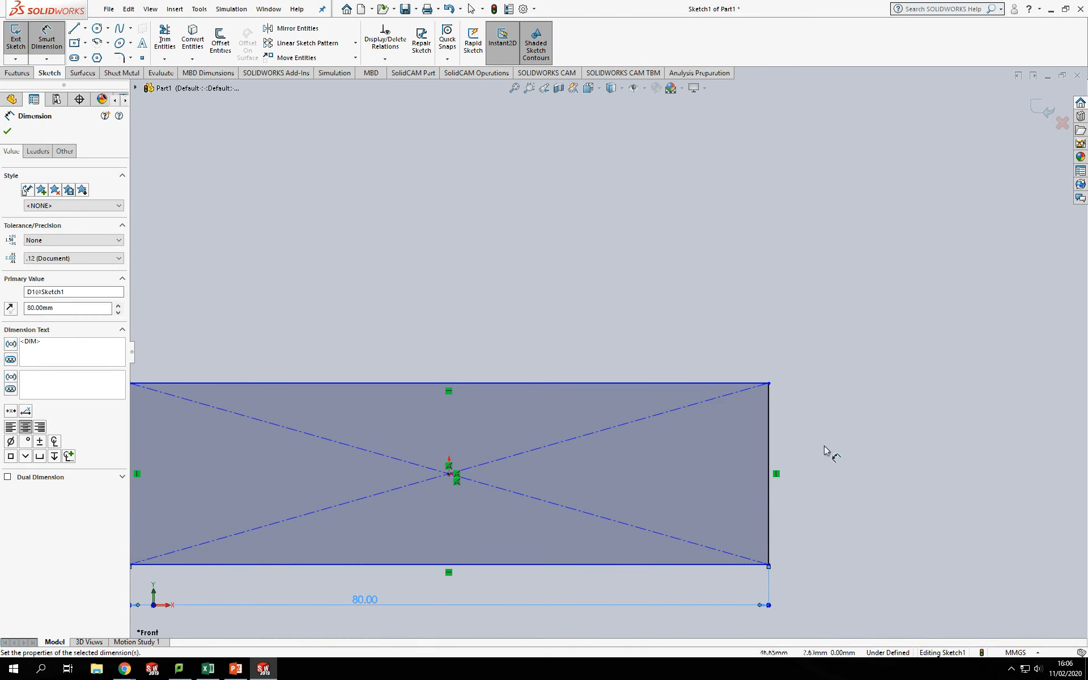
click(769, 503)
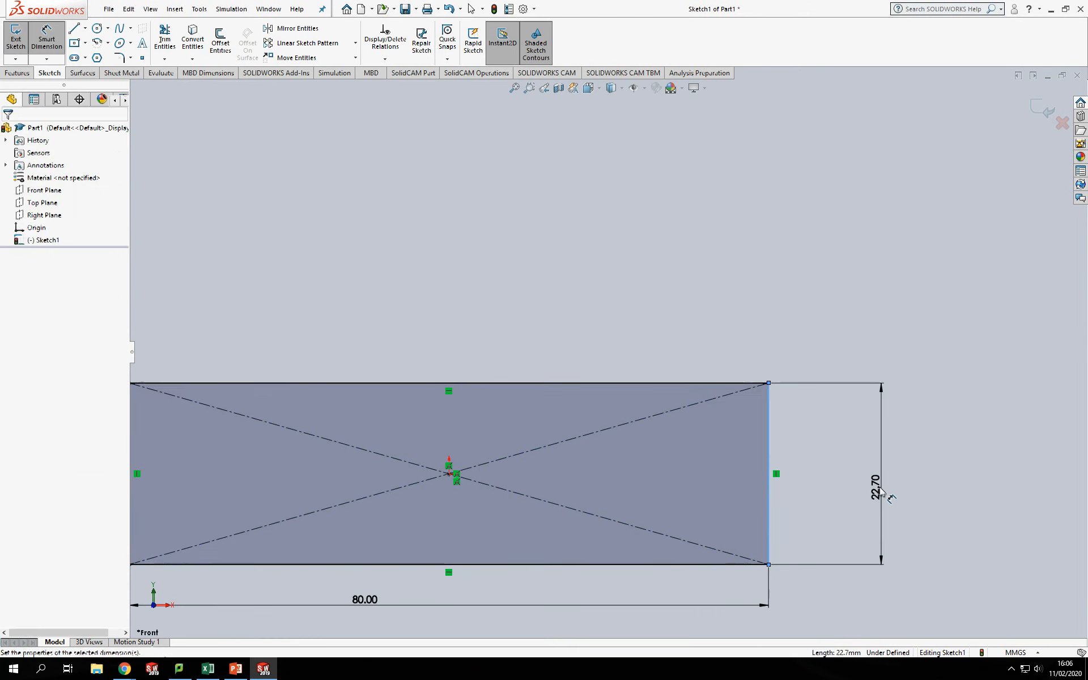
click(881, 492)
text(50)
key(Return)
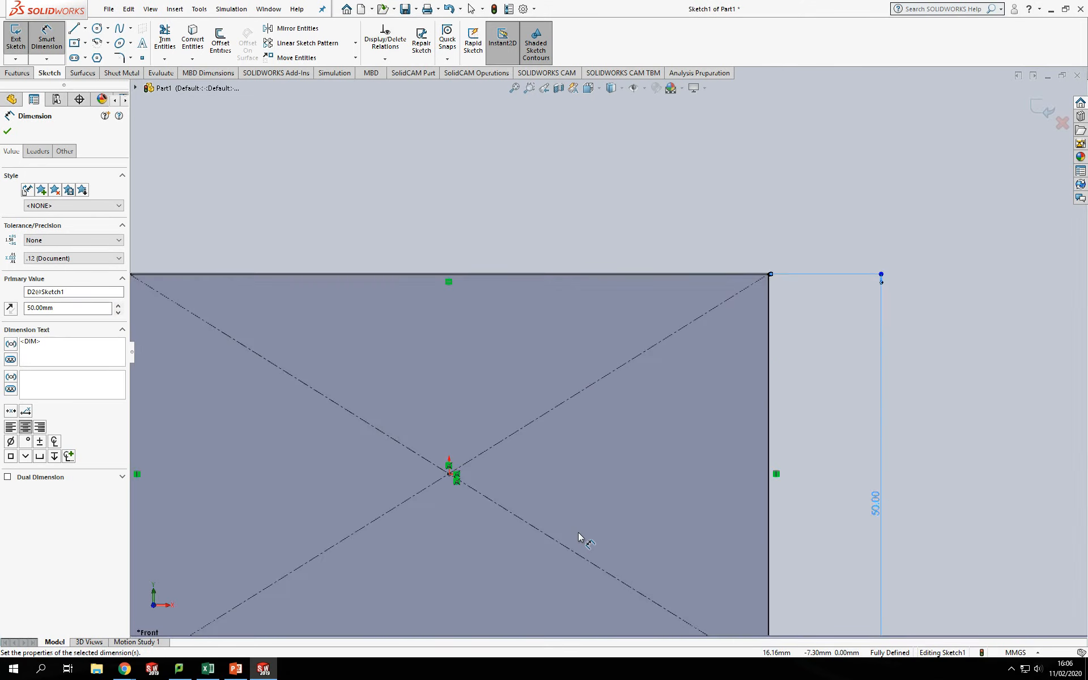
scroll(578, 532, up, 4)
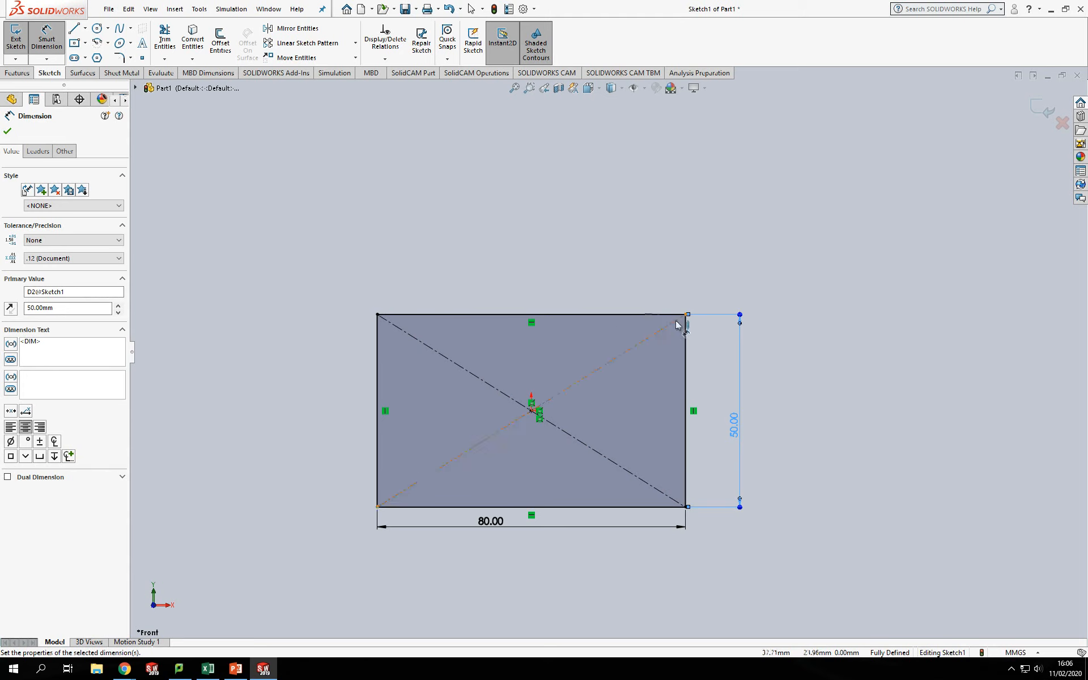
Round all four corners of the rectangle with 10 mm sketch fillets
click(120, 57)
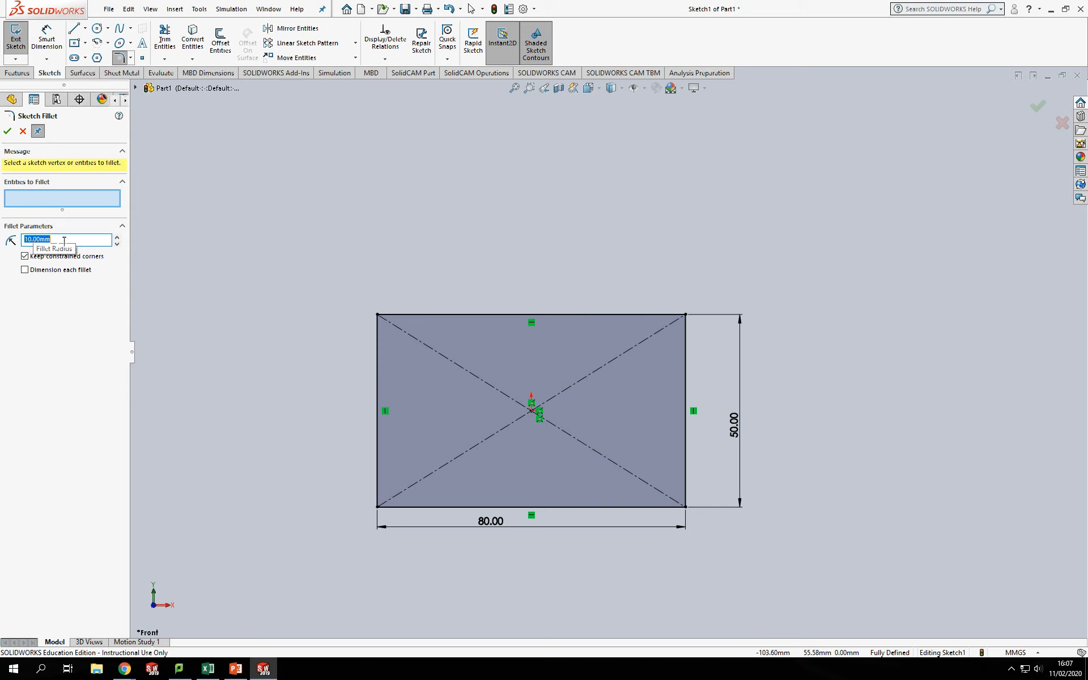
click(686, 315)
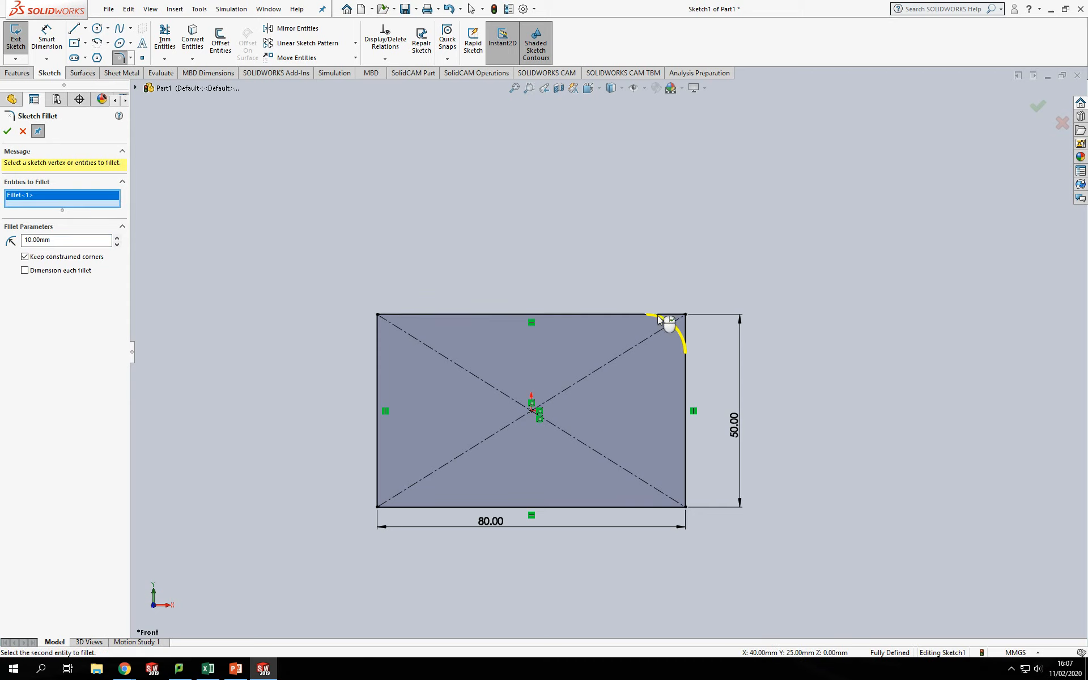
click(378, 315)
click(377, 507)
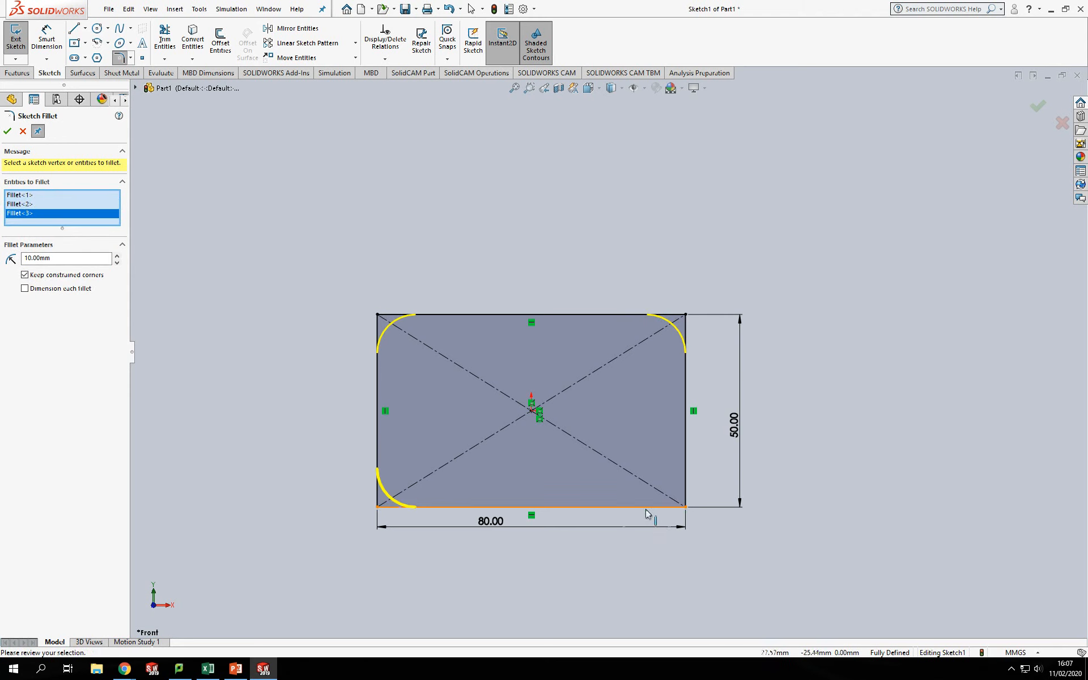
click(684, 507)
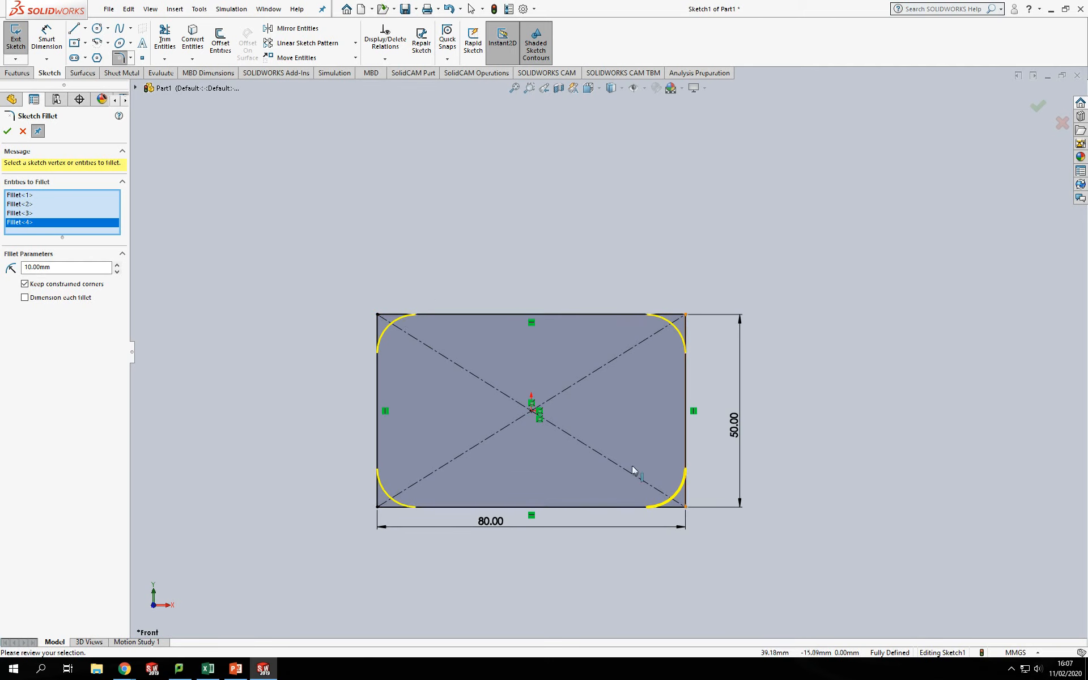
click(8, 132)
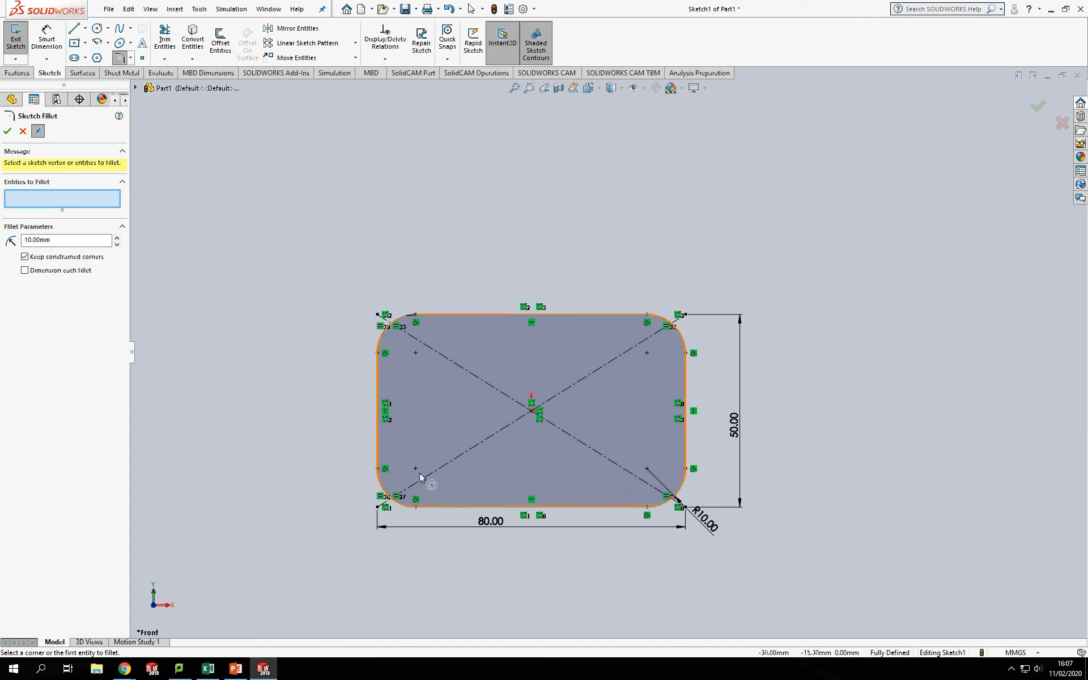
Sketch four circles centred on the corner fillets' centre points, each about 11 to 12 mm in diameter
click(97, 28)
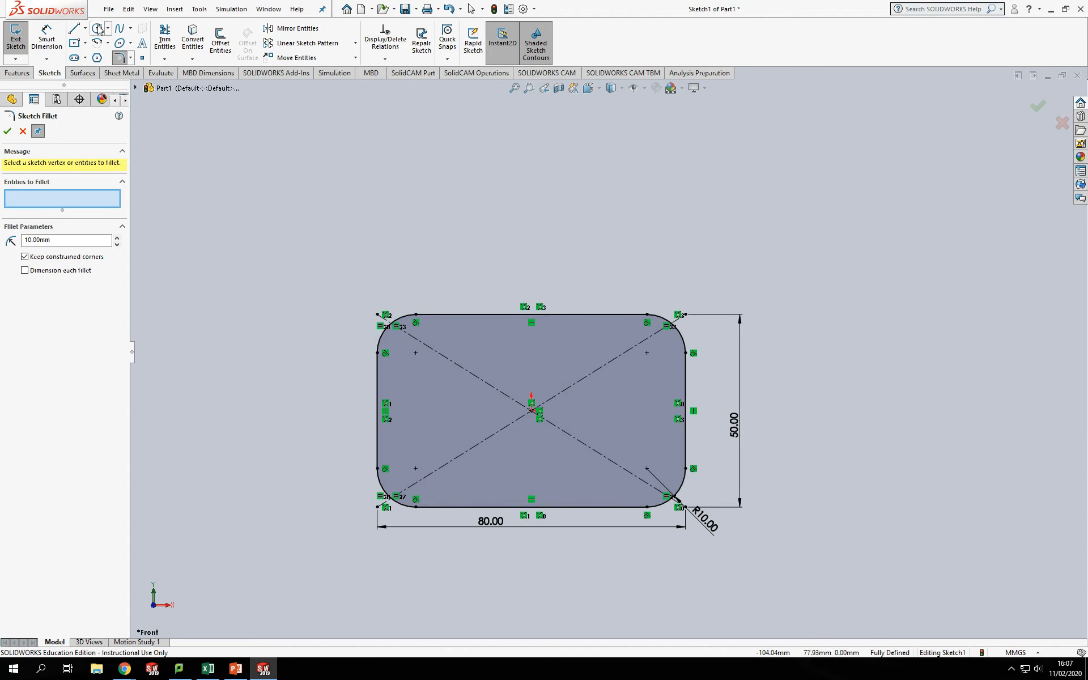
click(416, 468)
click(435, 458)
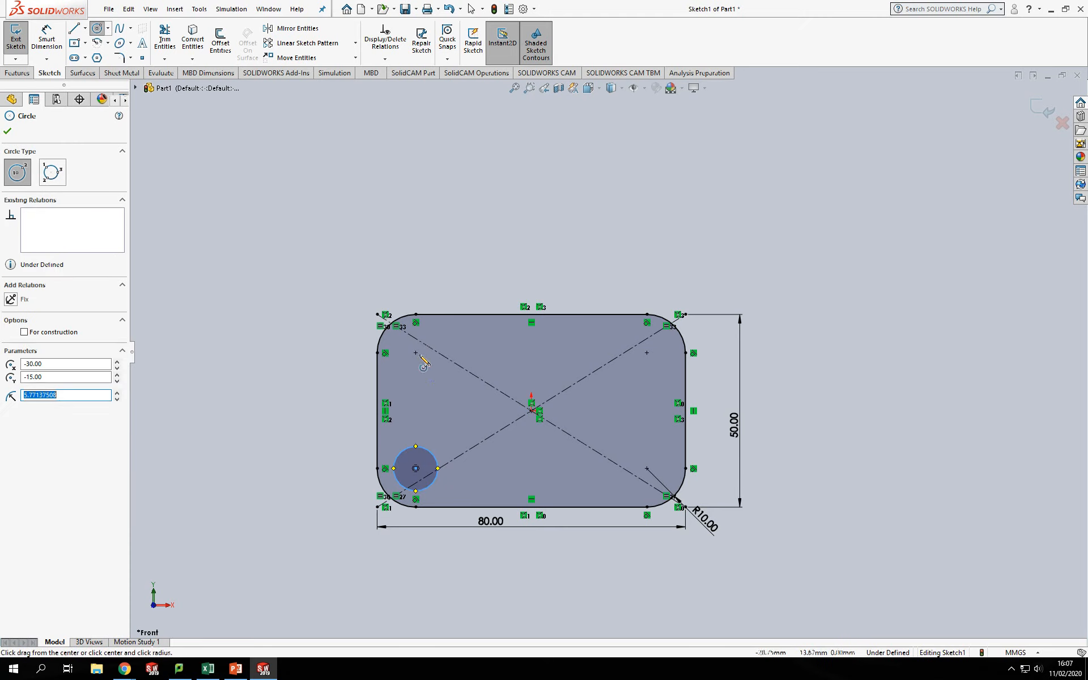
click(416, 352)
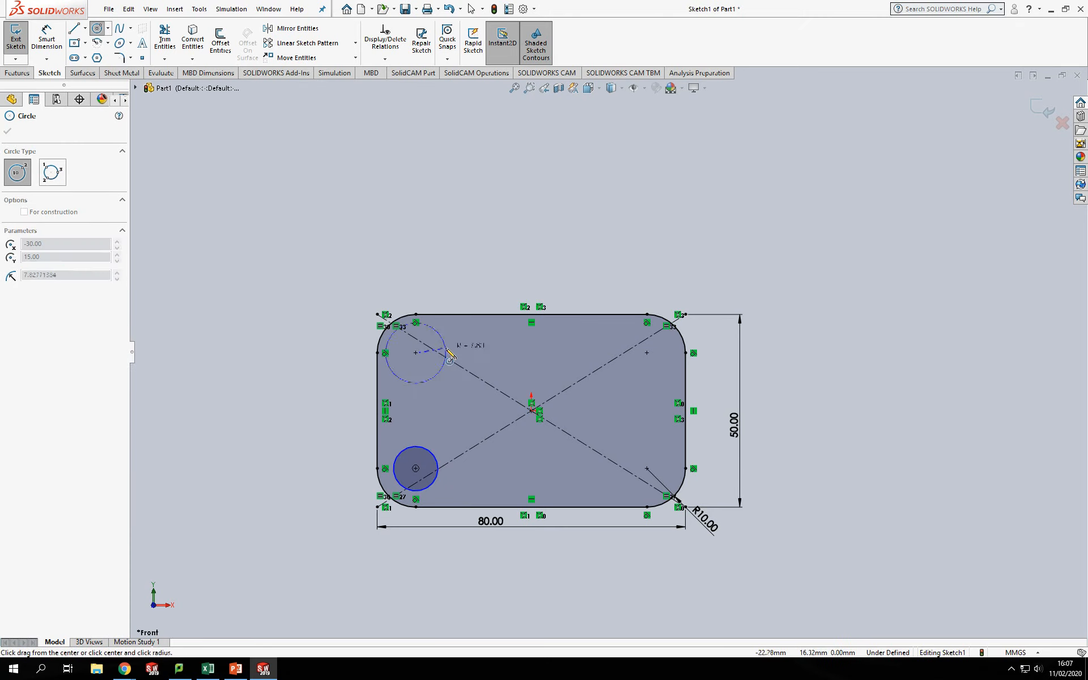
click(436, 367)
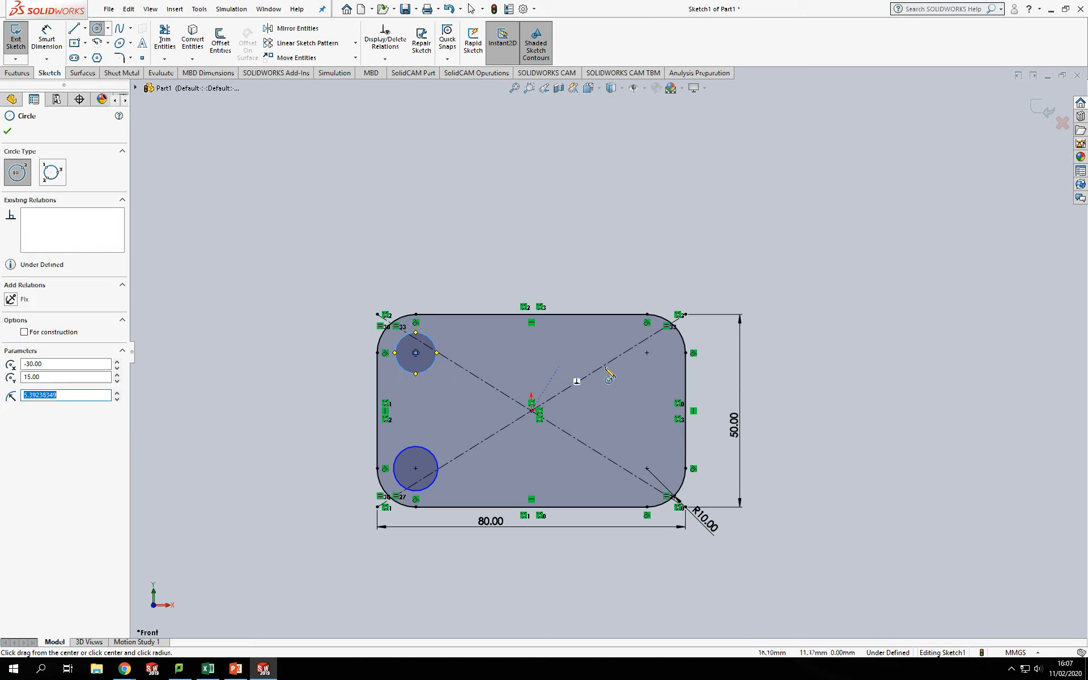
click(647, 353)
click(658, 374)
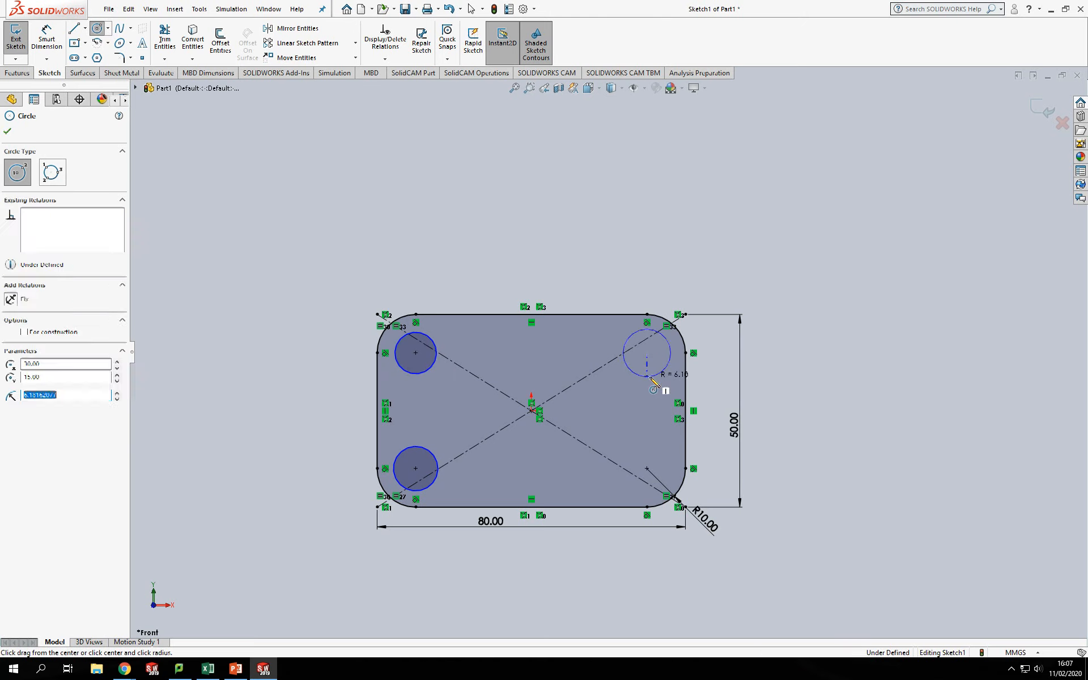
click(646, 468)
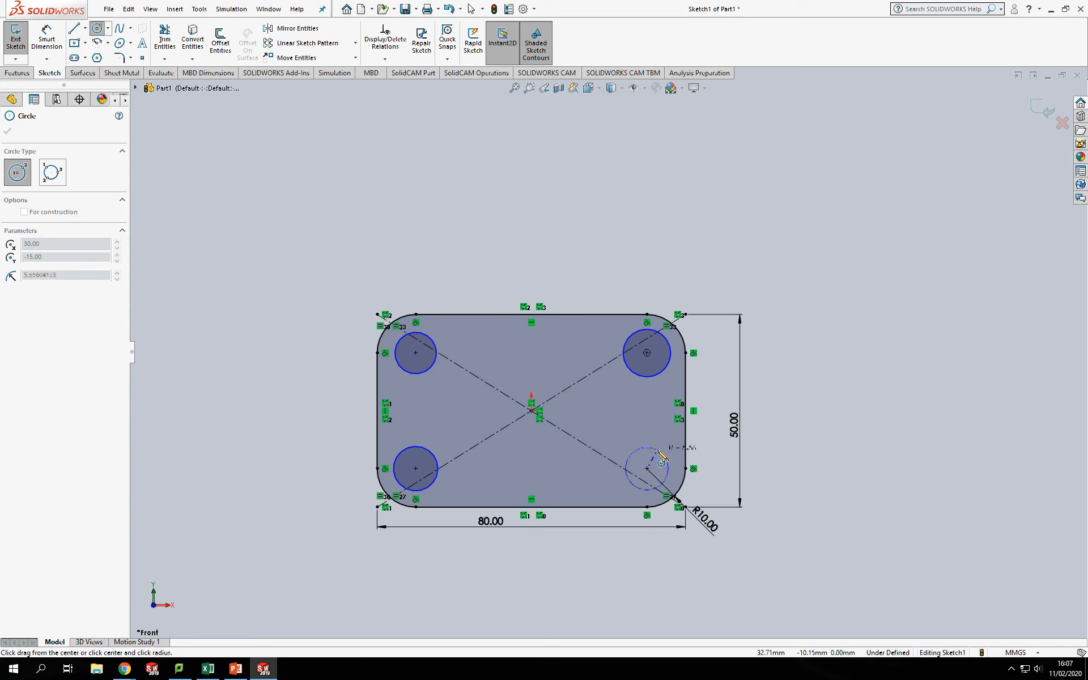
click(661, 454)
key(Escape)
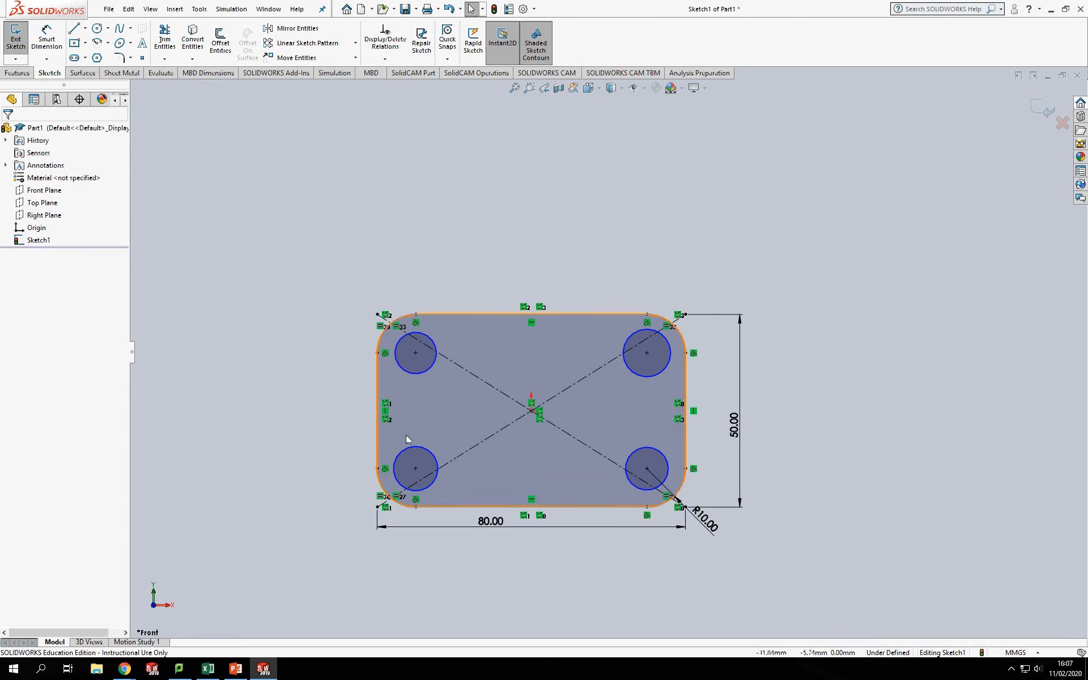
Dimension the lower-left circle with a diameter of 8 mm
click(47, 40)
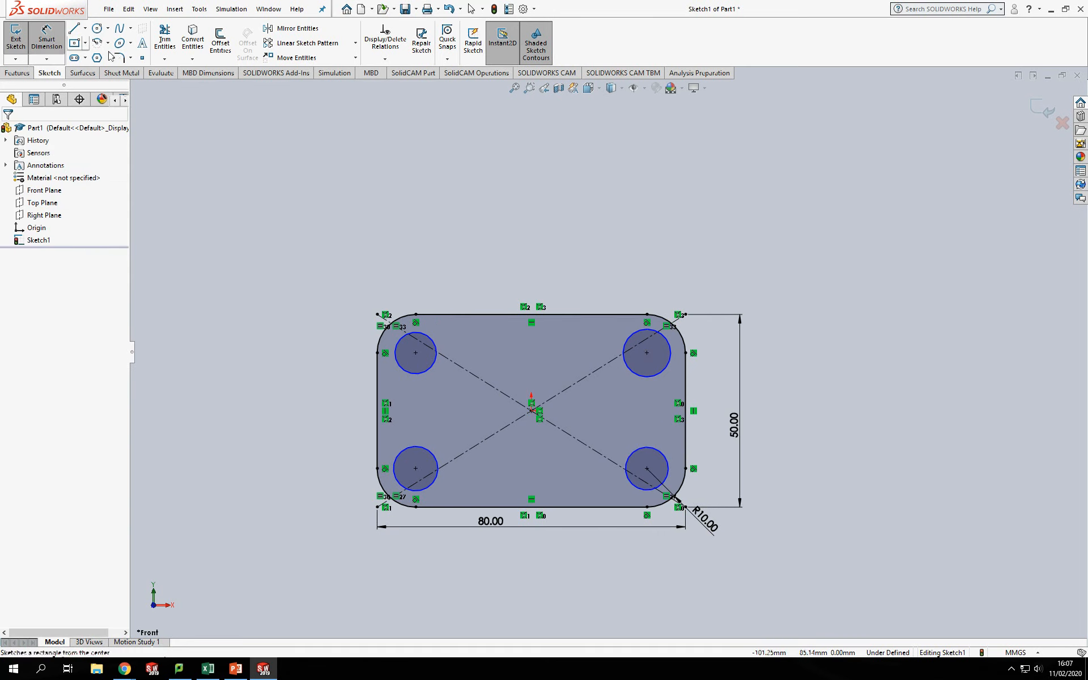
click(433, 454)
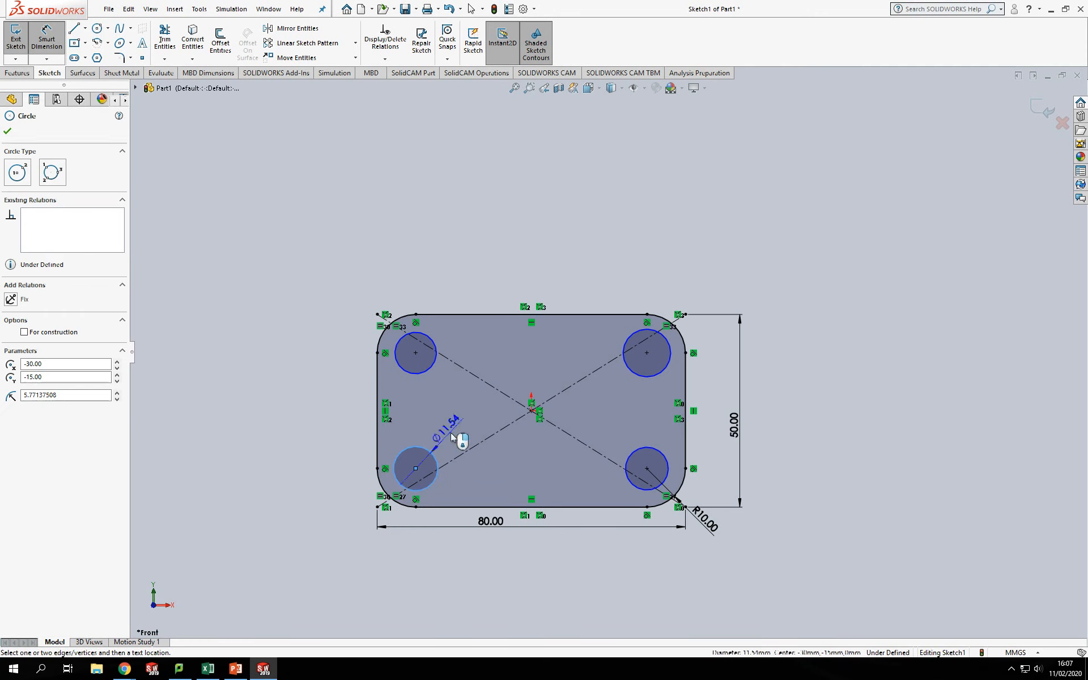
click(458, 433)
text(8)
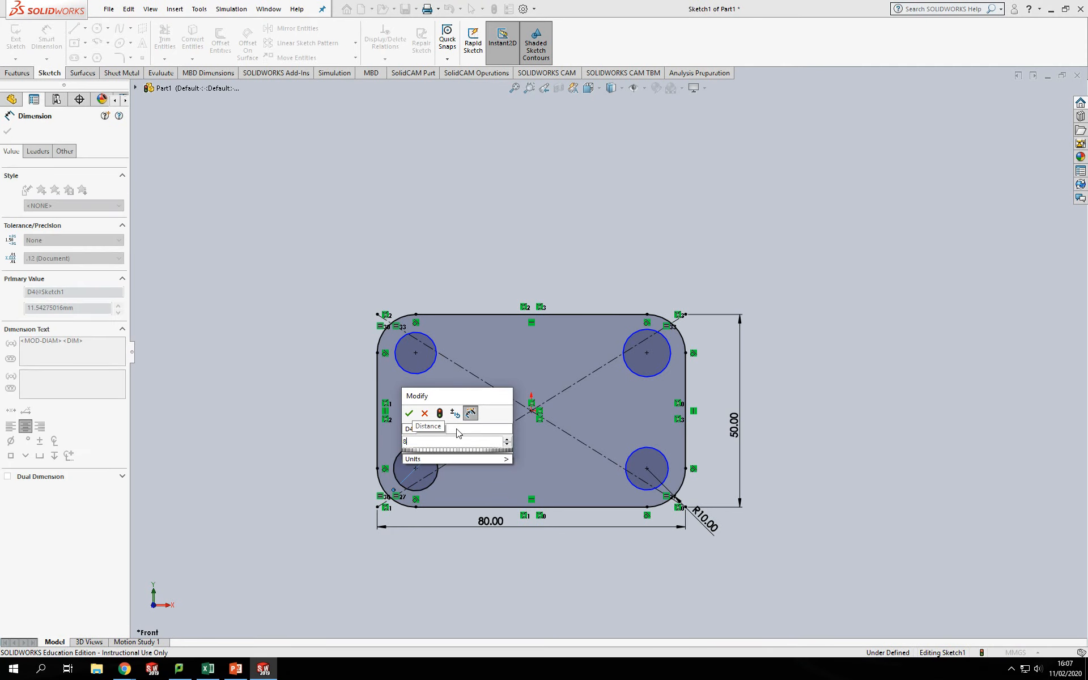
key(Return)
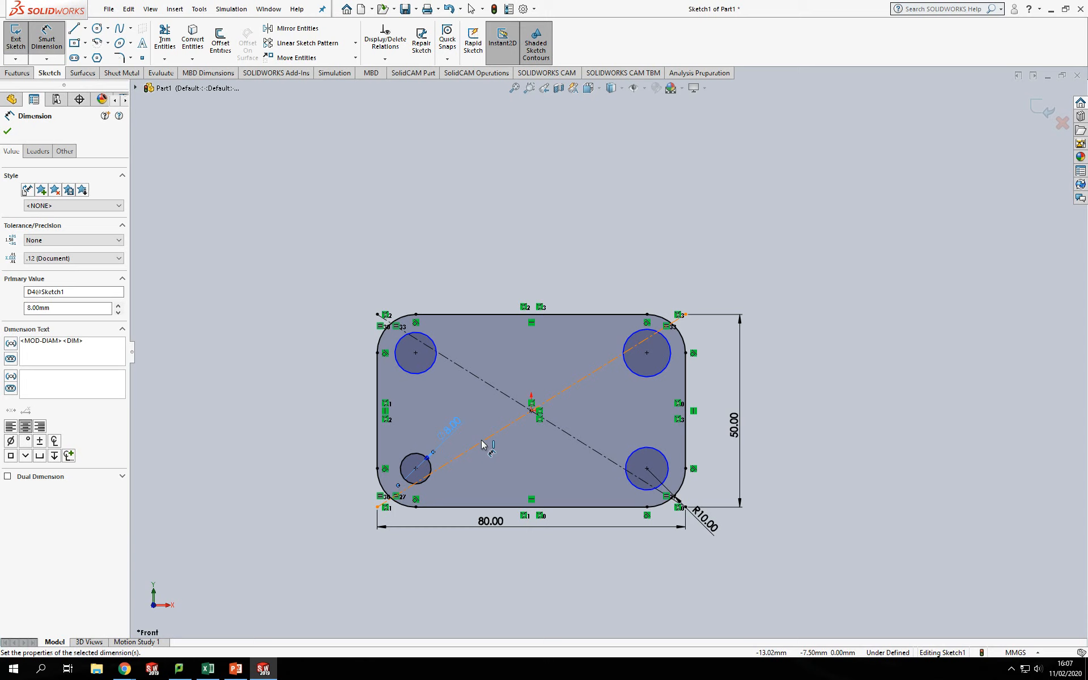
key(Escape)
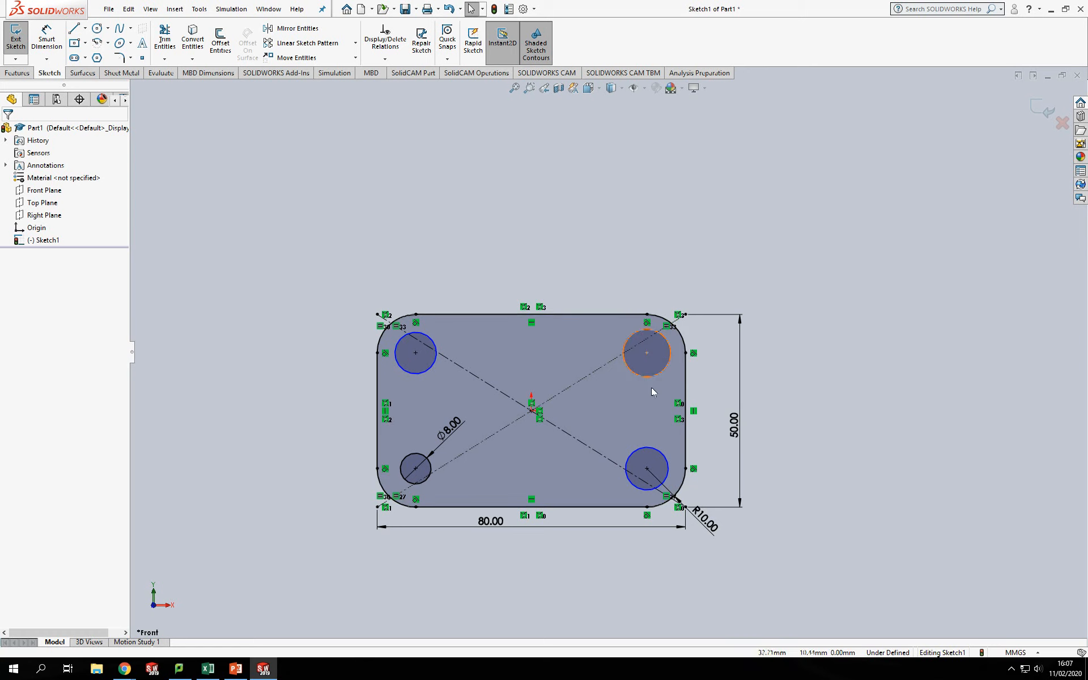
Make all four corner circles equal in size to the dimensioned 8 mm circle with an Equal relation
click(419, 458)
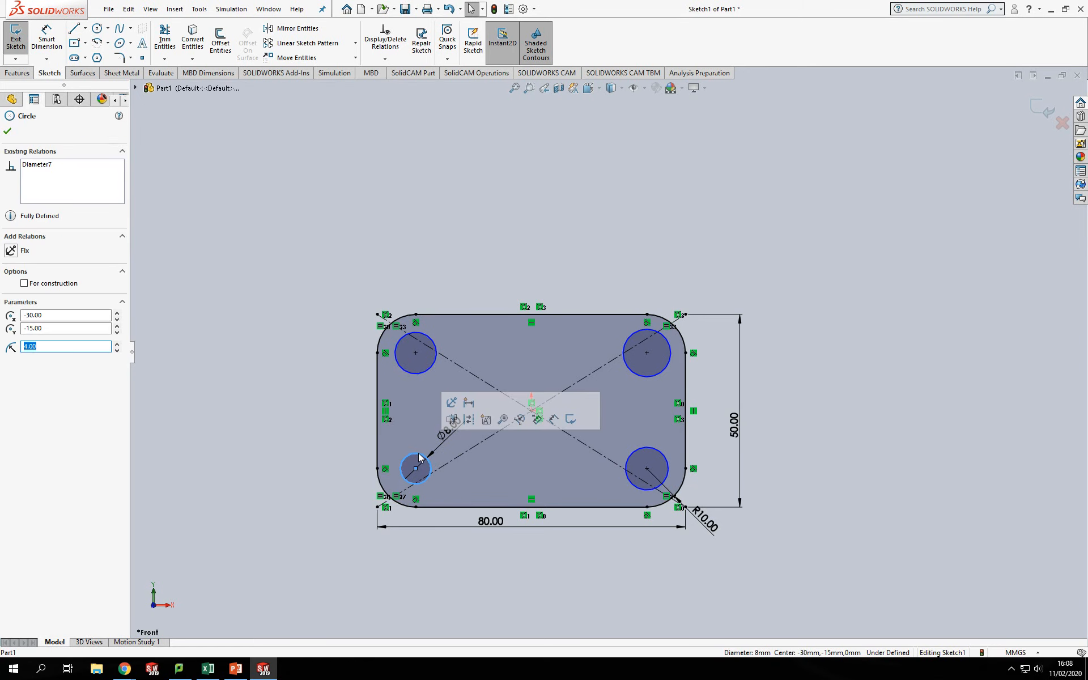
ctrl+click(429, 368)
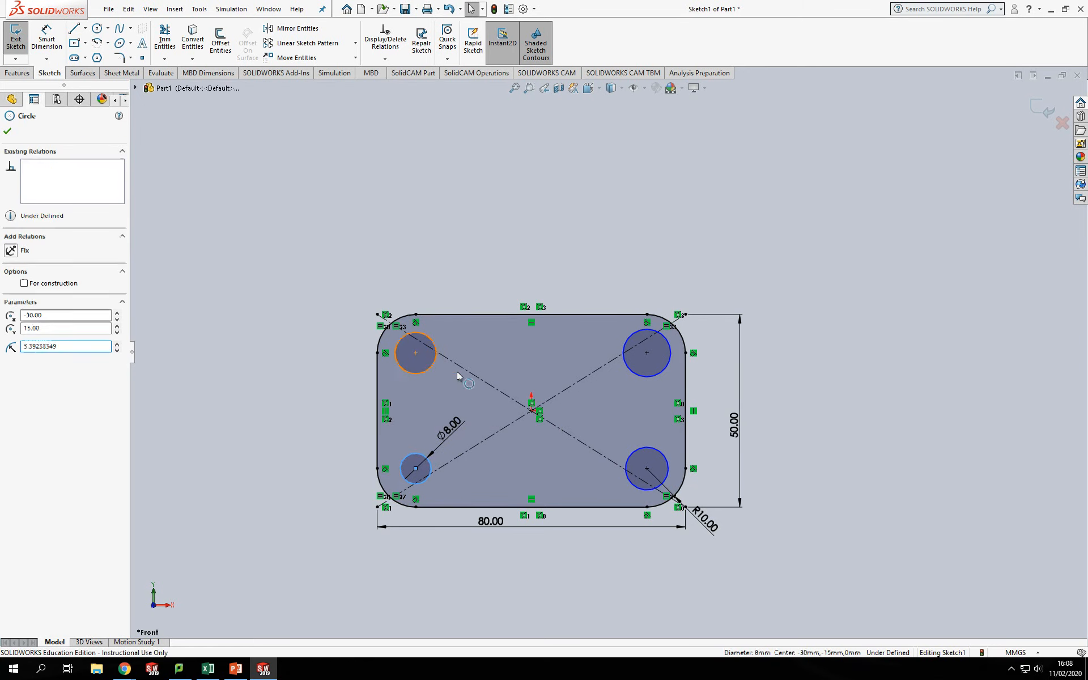
ctrl+click(629, 372)
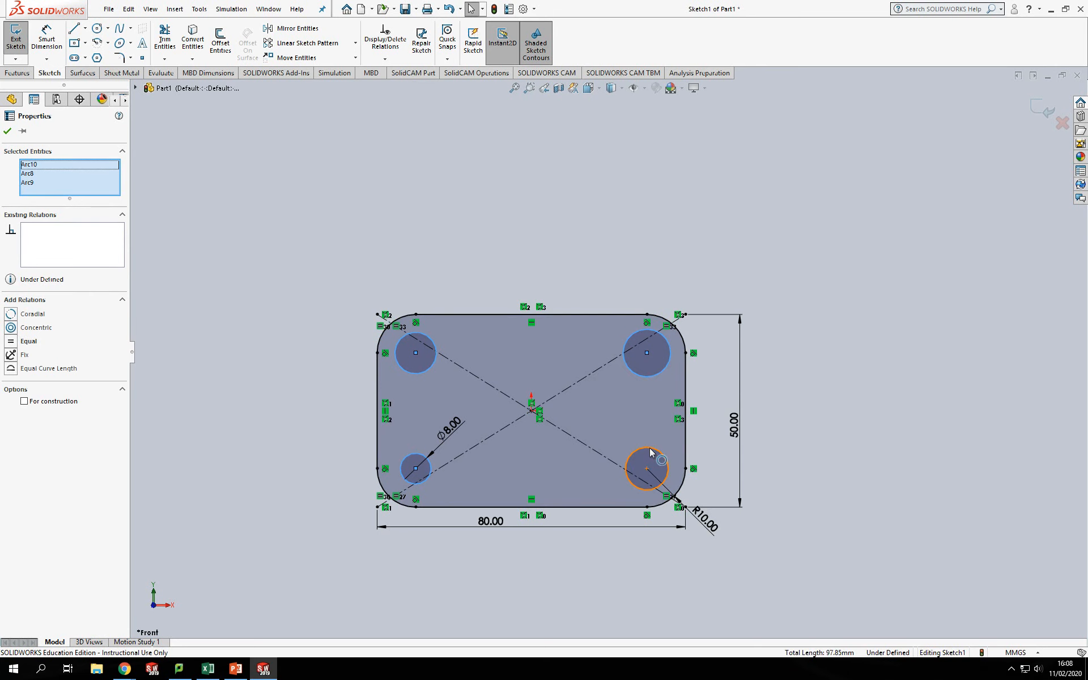
ctrl+click(643, 450)
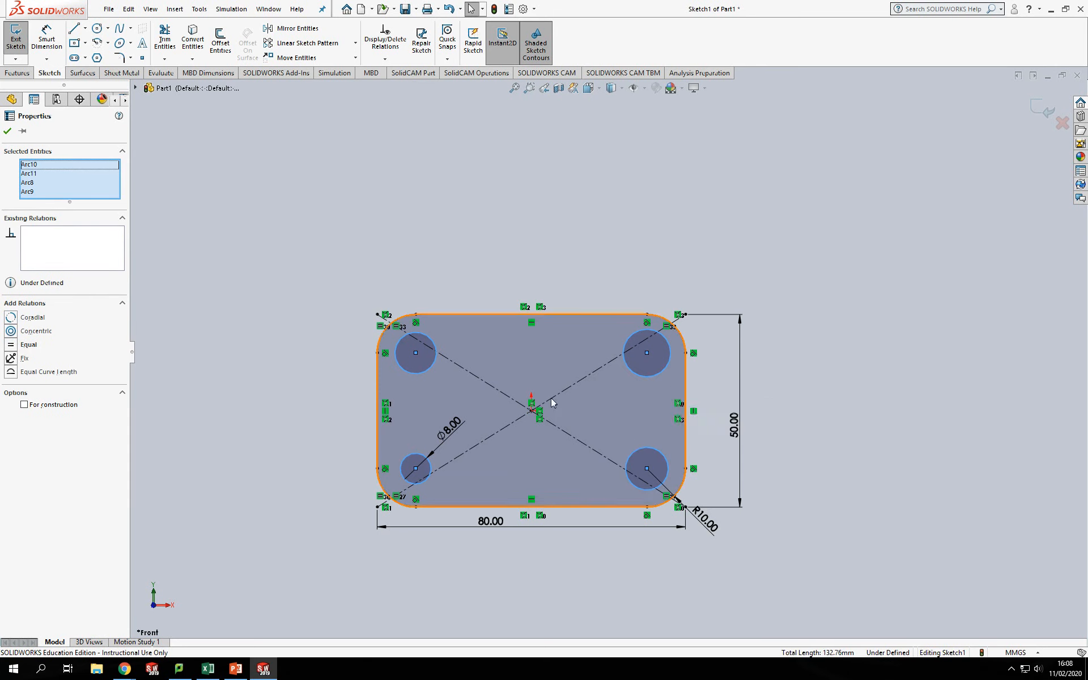
click(14, 346)
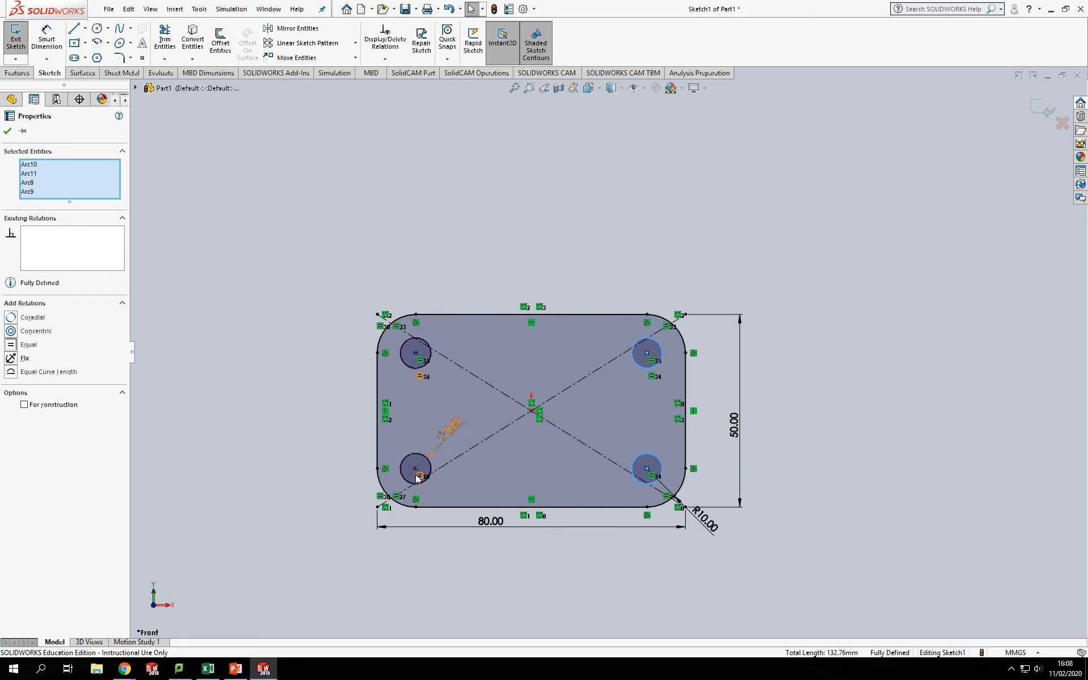
click(8, 132)
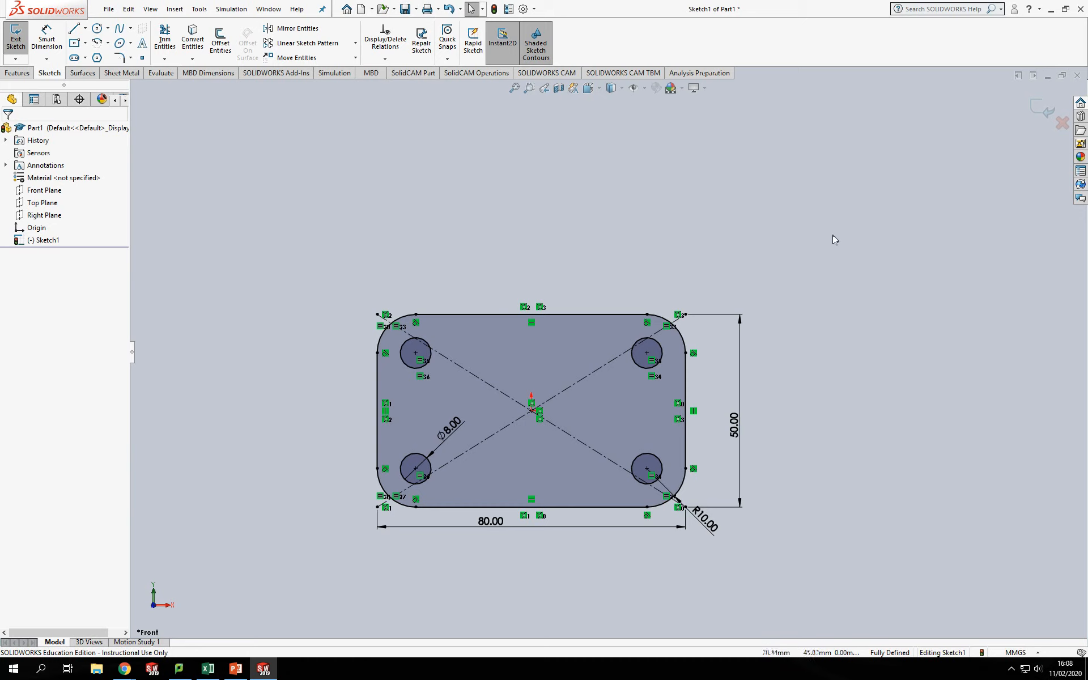
Delete the whole filleted plate geometry and exit the sketch, discarding its changes
mouse_move(858, 242)
mouse_down()
mouse_move(617, 315)
mouse_move(330, 525)
mouse_move(290, 570)
mouse_up()
key(Delete)
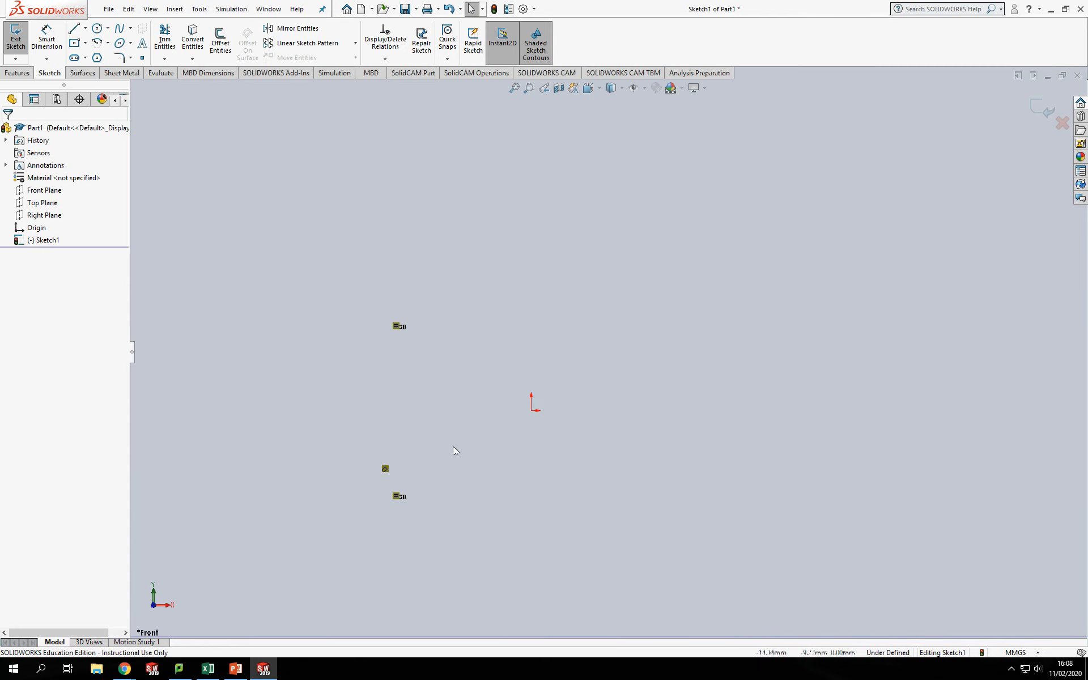
click(397, 497)
click(746, 280)
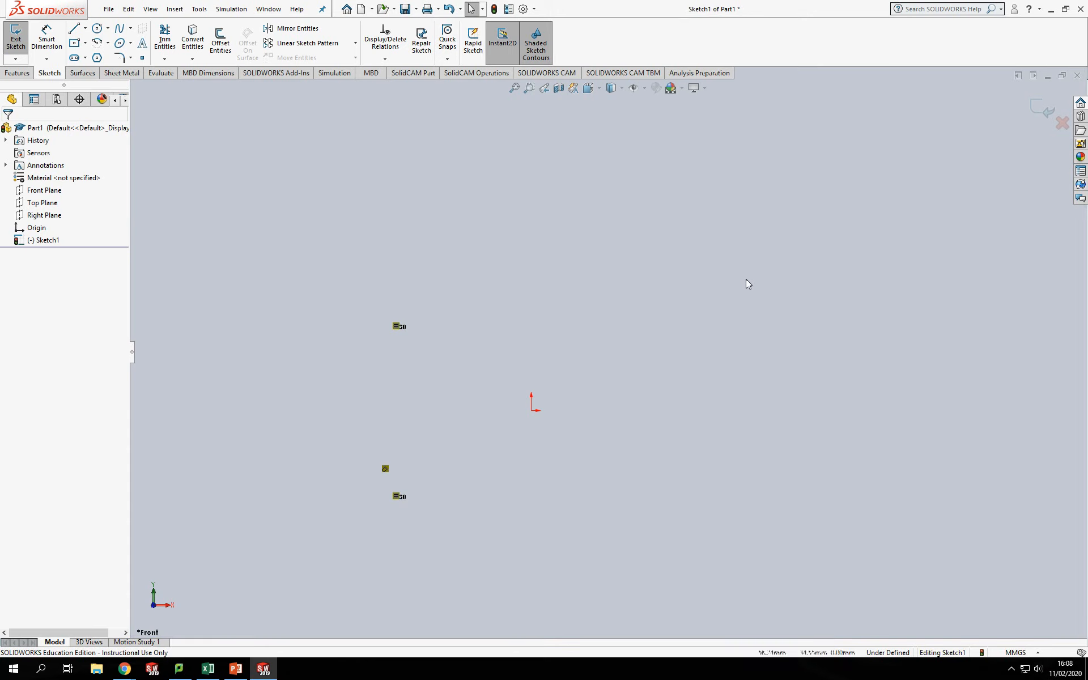
click(1062, 123)
click(547, 340)
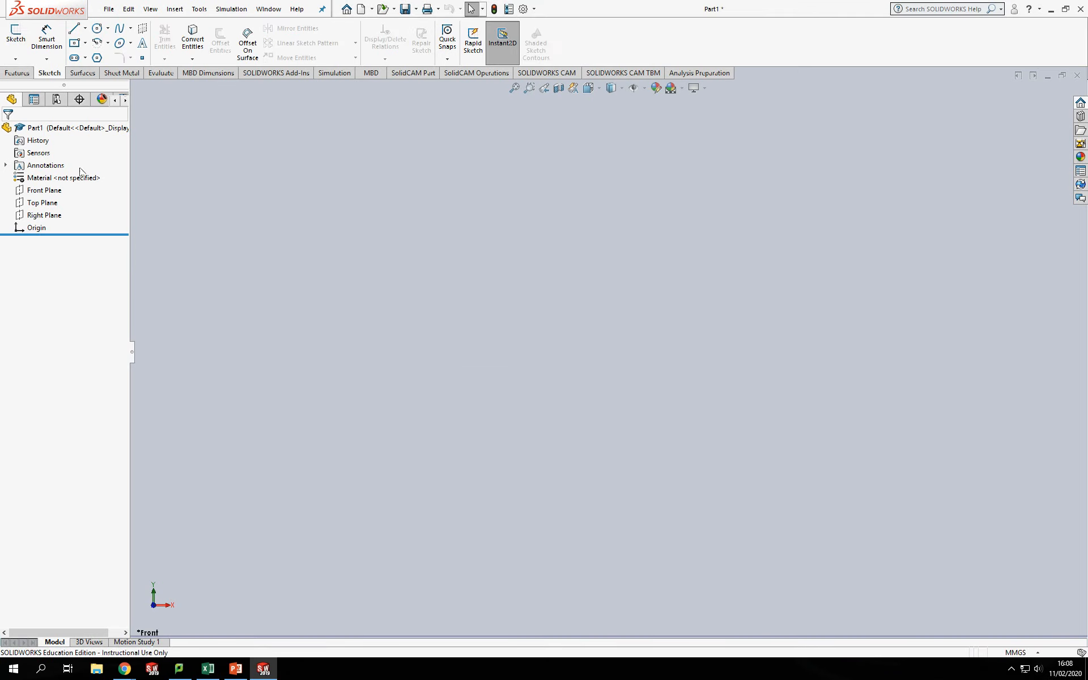
Start a sketch on the Front Plane and draw the lower half-arrow: about 10 mm down from the origin, horizontal shaft, back-slanted barb, about 50 mm sloping line
click(44, 190)
click(16, 34)
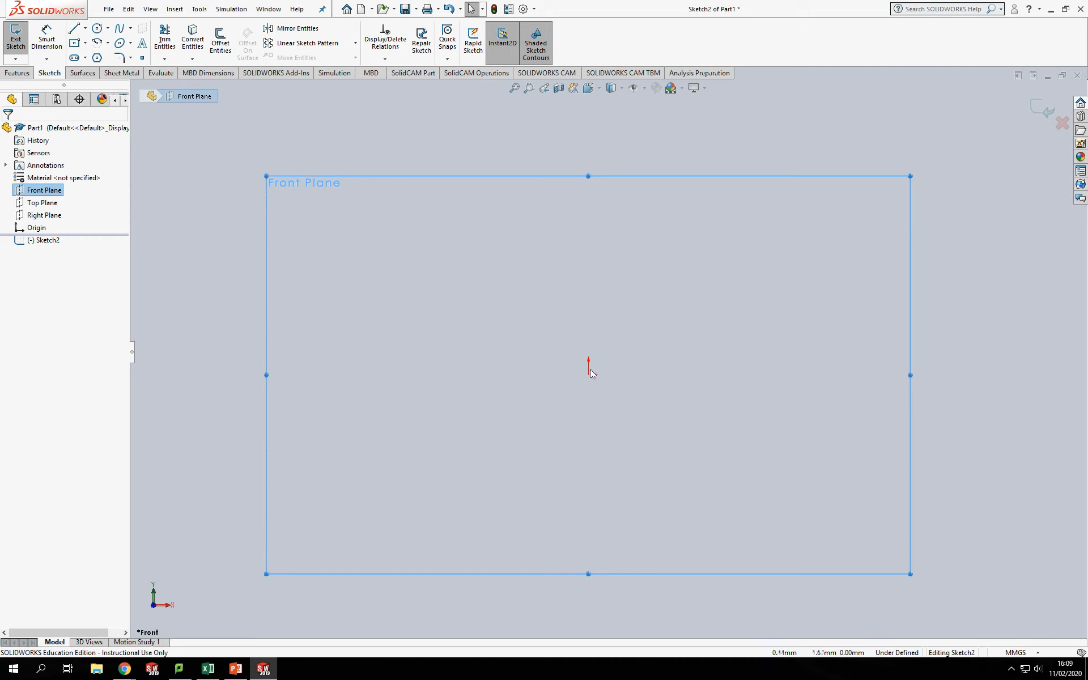
click(74, 29)
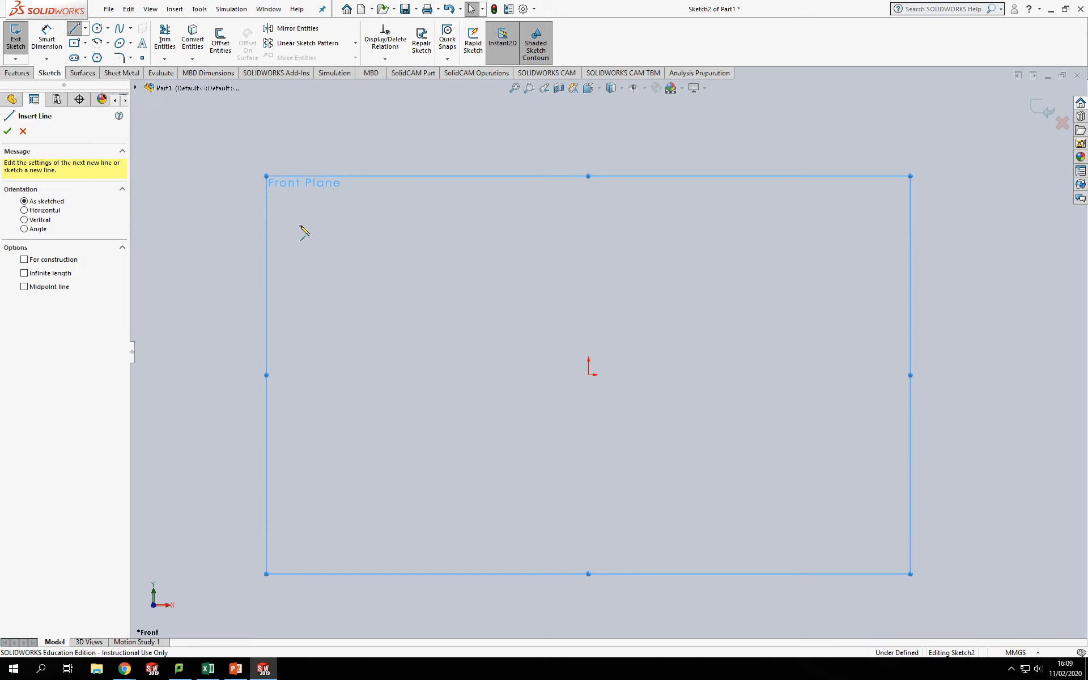
click(588, 375)
click(589, 412)
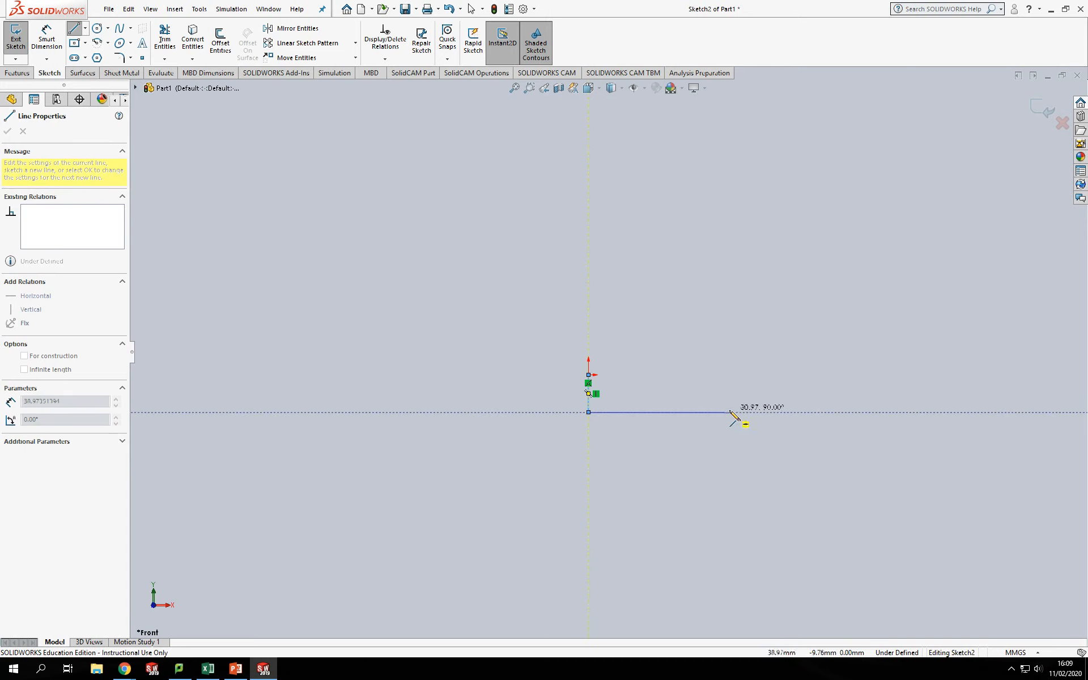
click(759, 412)
click(733, 447)
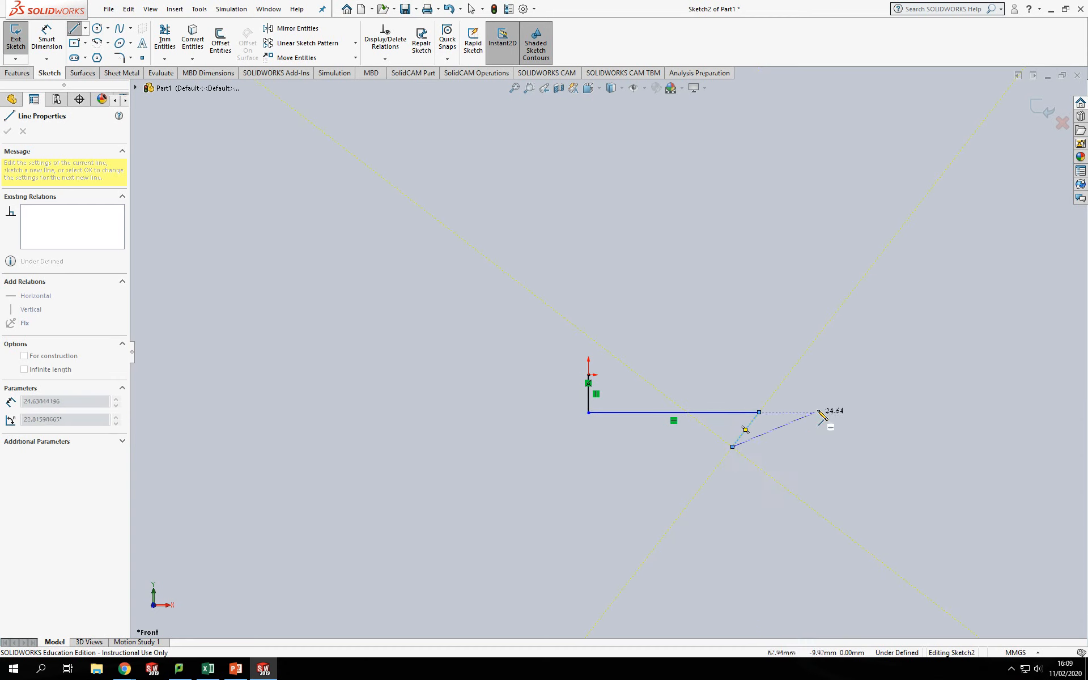
click(897, 375)
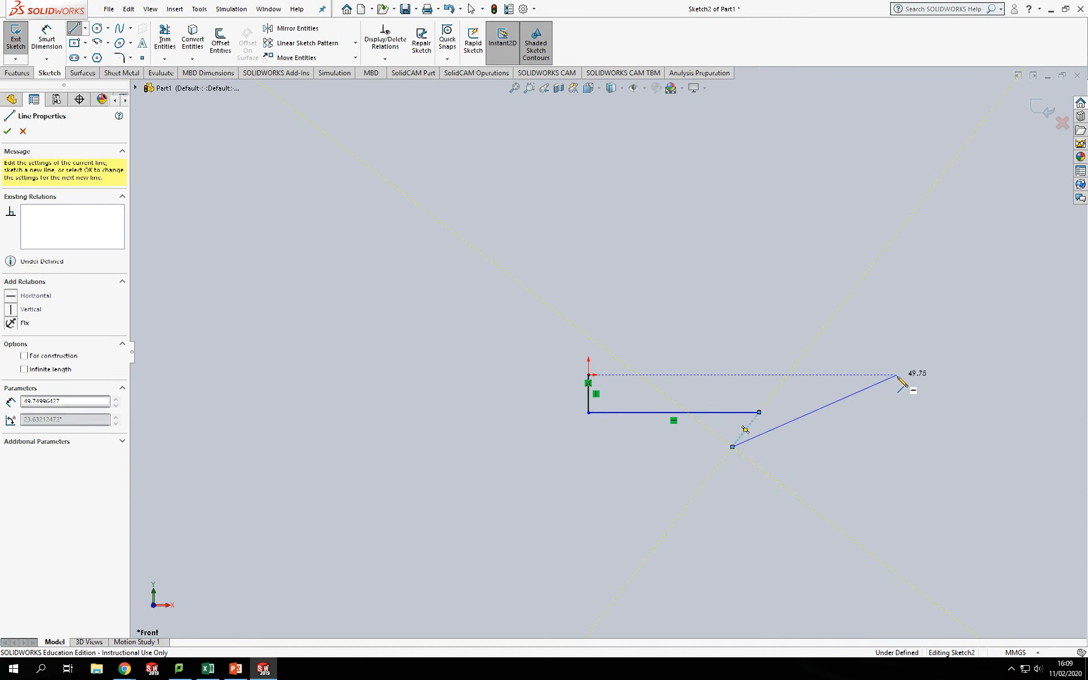
key(Escape)
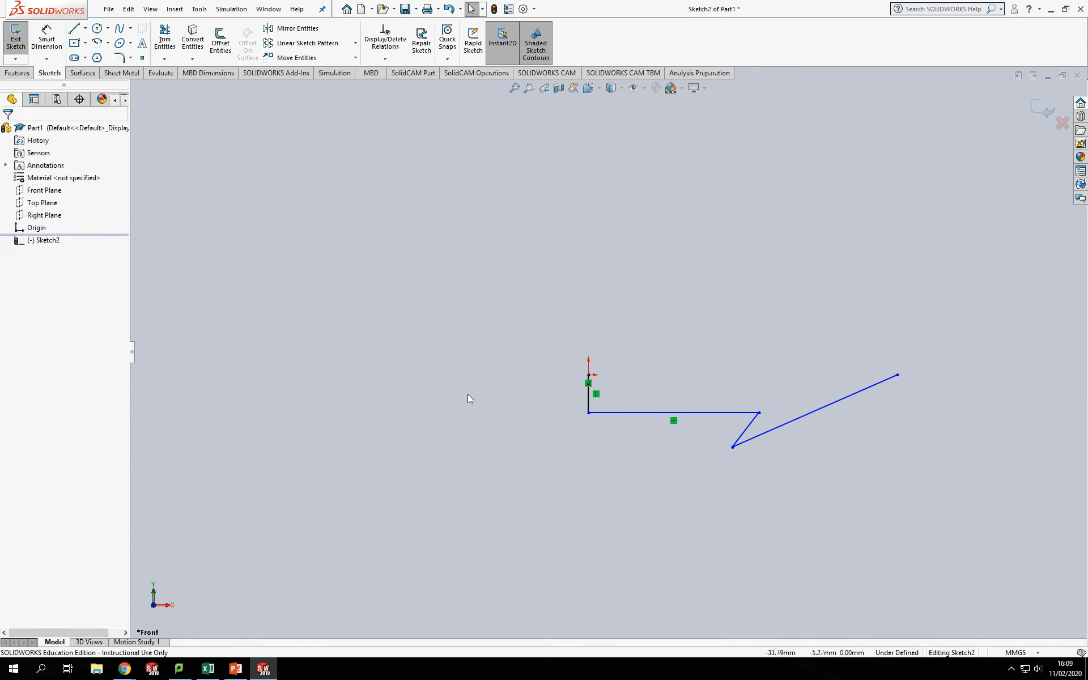
Draw a horizontal centerline from the origin to the free end of the long sloping line
click(85, 28)
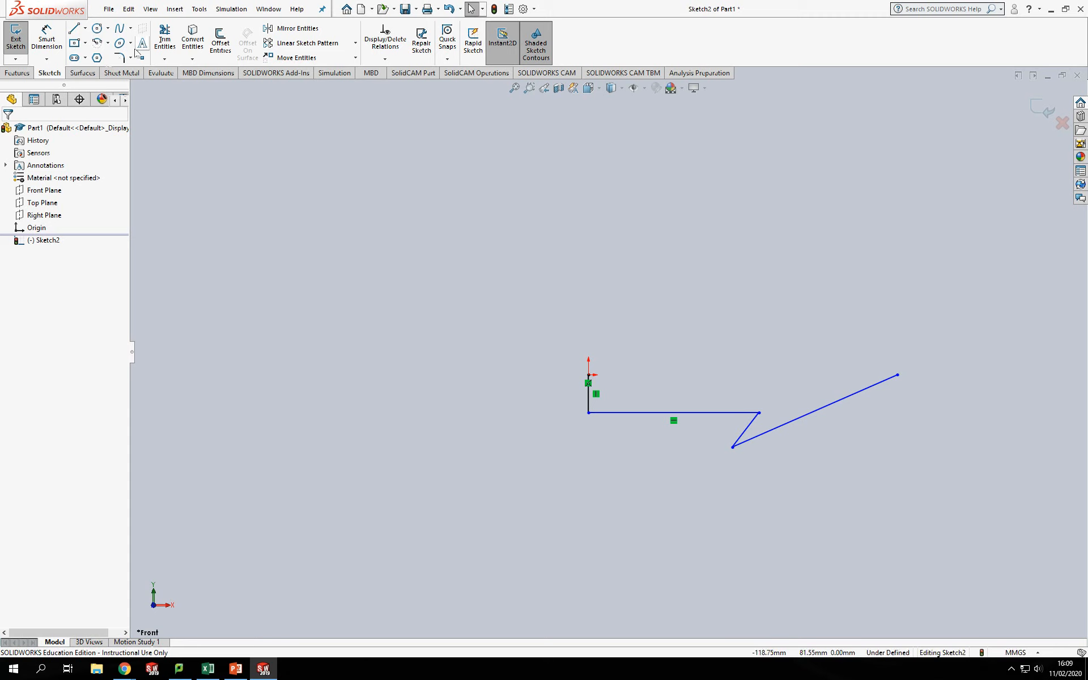
click(85, 27)
click(97, 56)
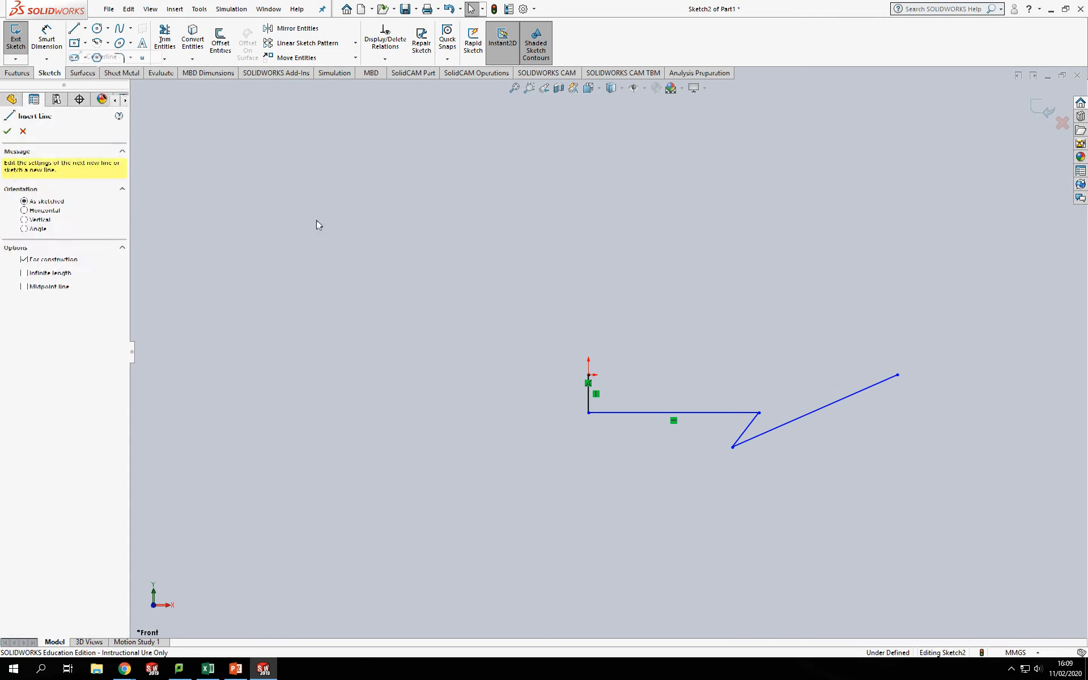
click(589, 376)
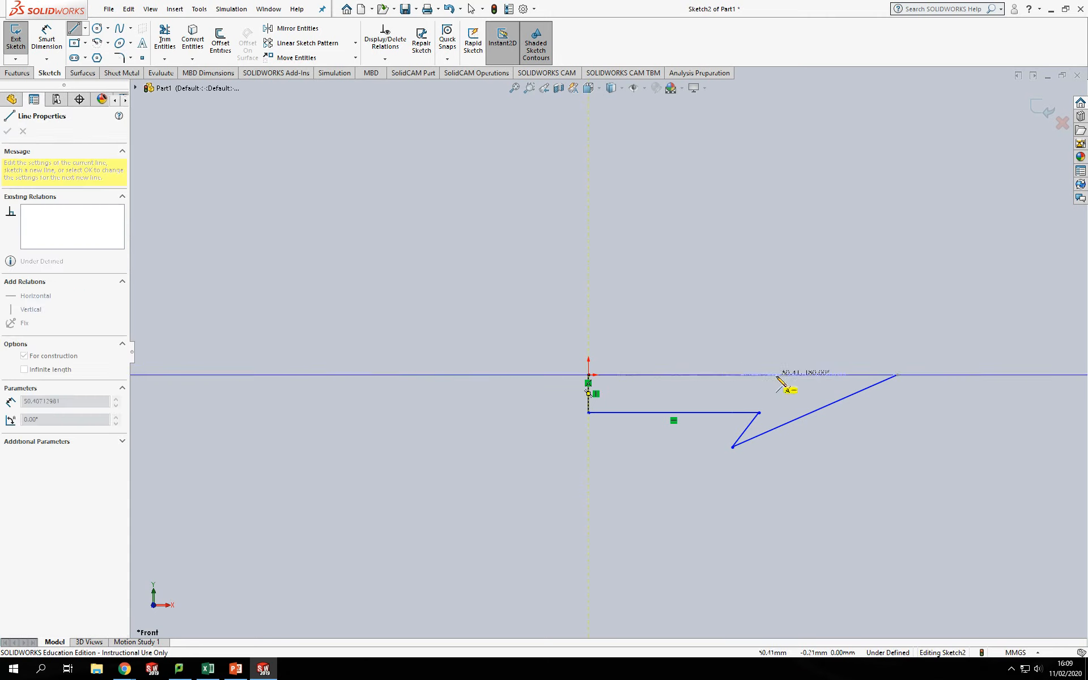
click(897, 374)
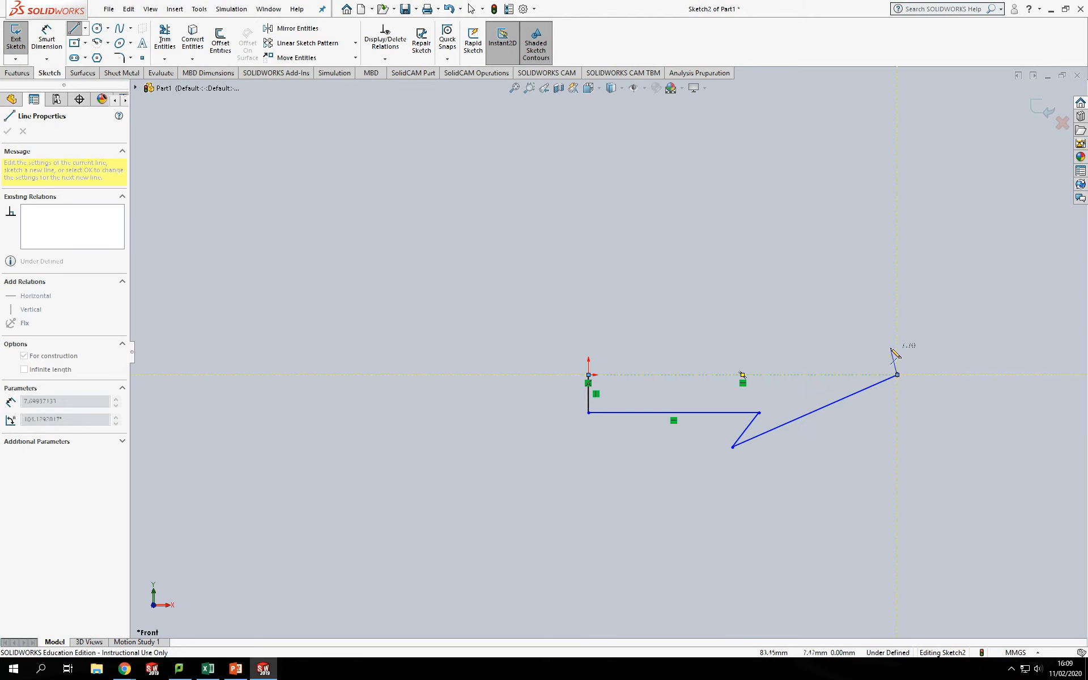
key(Escape)
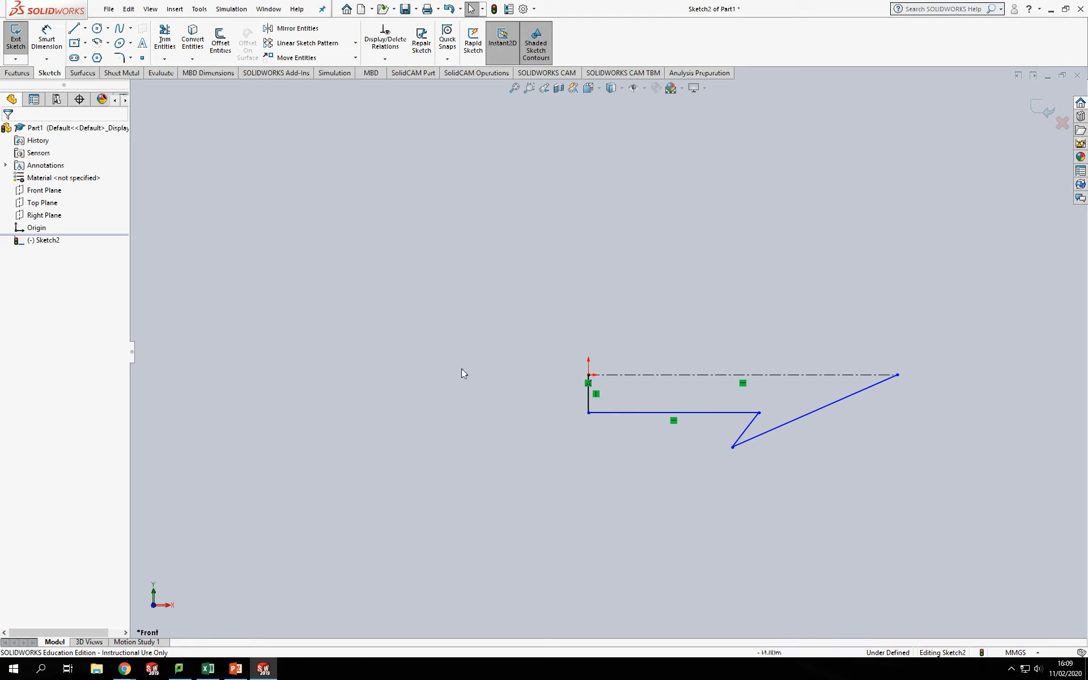
click(46, 40)
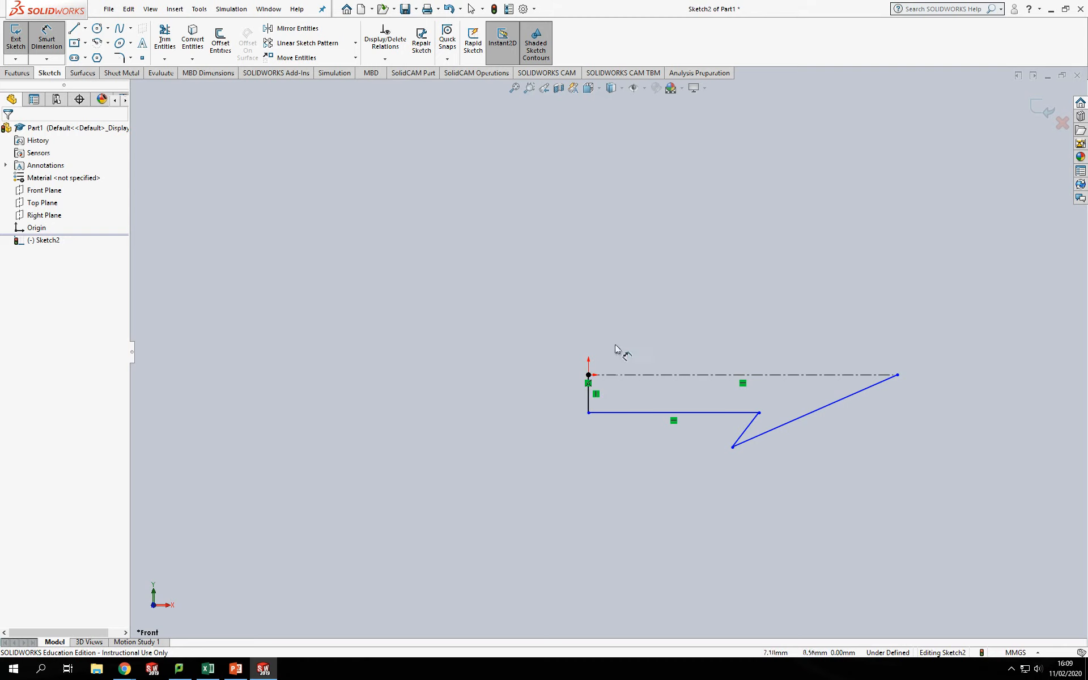
click(590, 403)
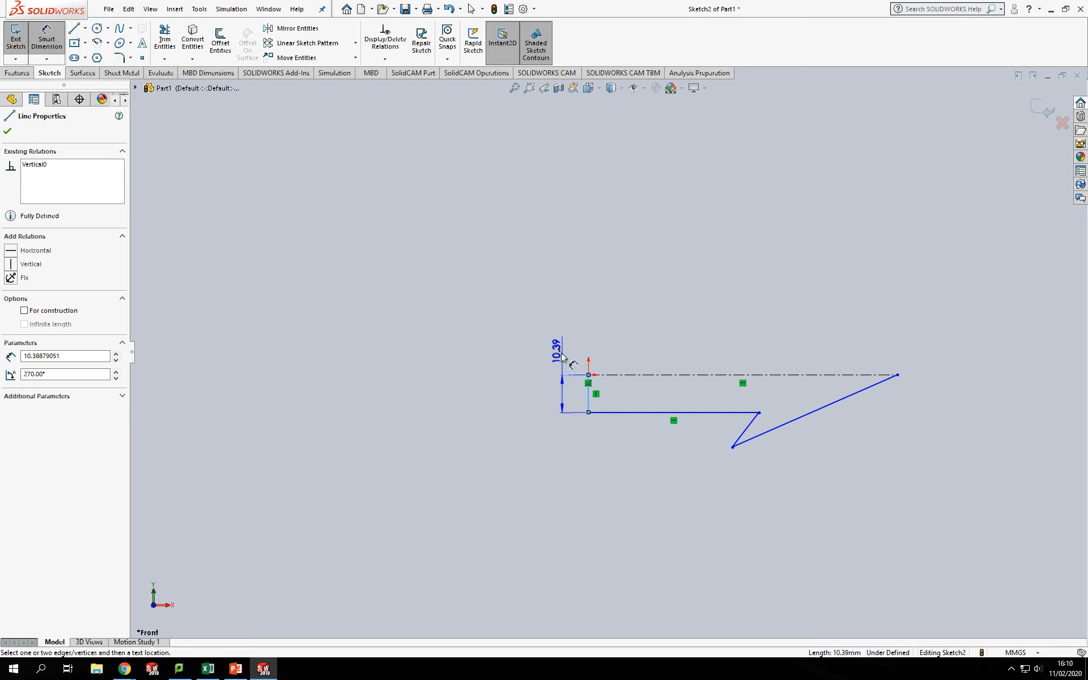
key(Escape)
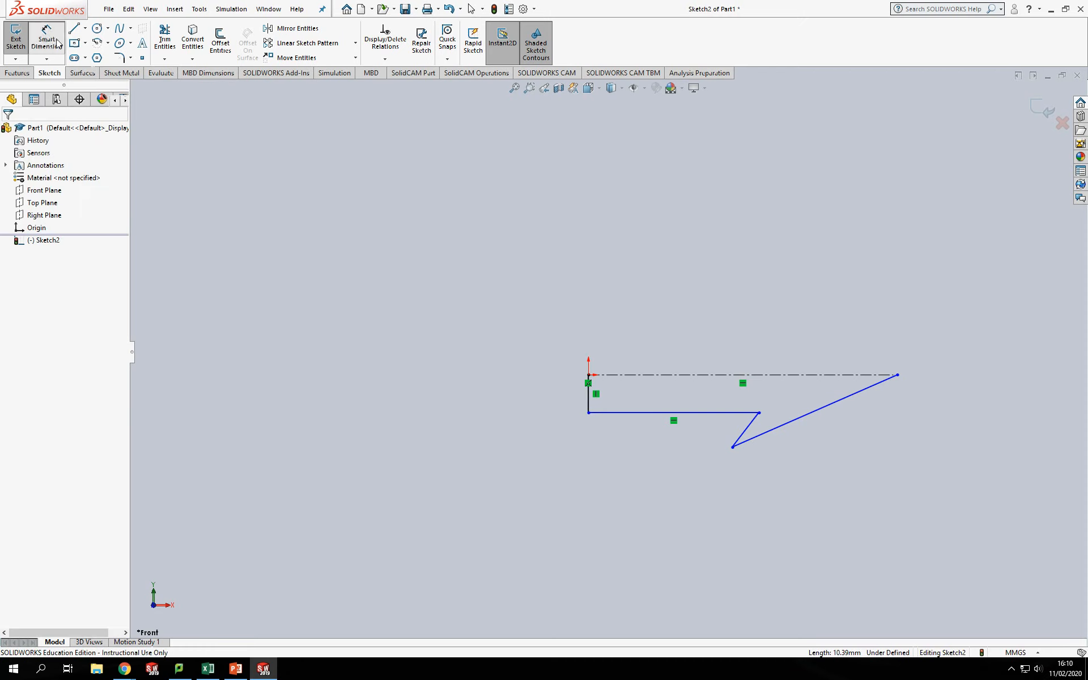
key(Escape)
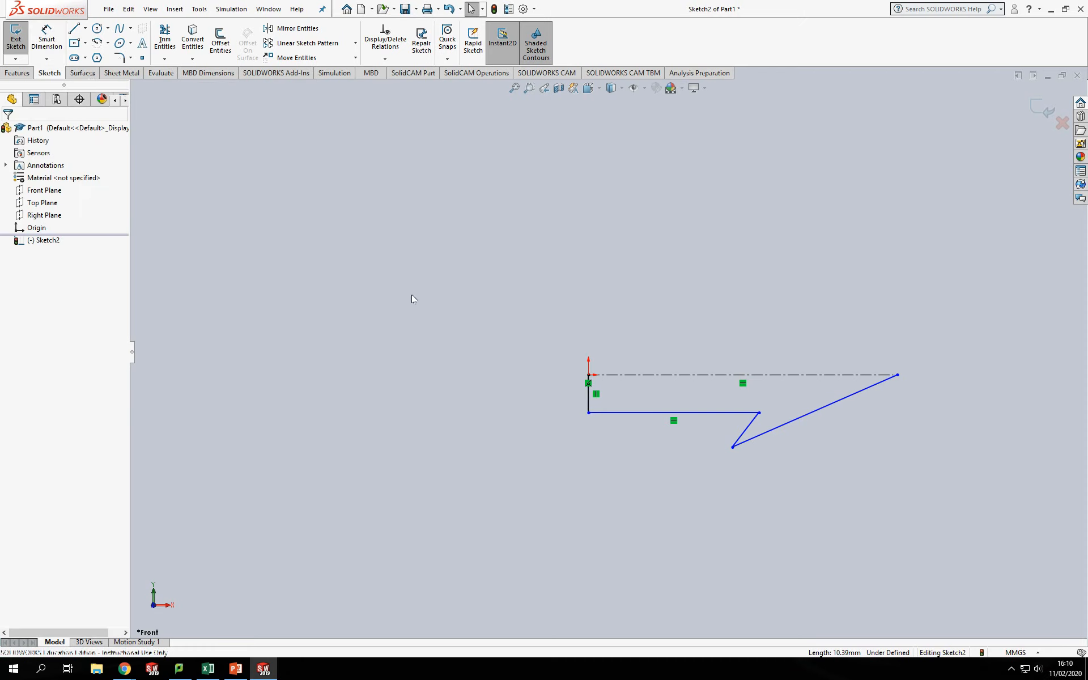
Dimension the short vertical line at the origin as 5 mm
click(590, 399)
click(46, 39)
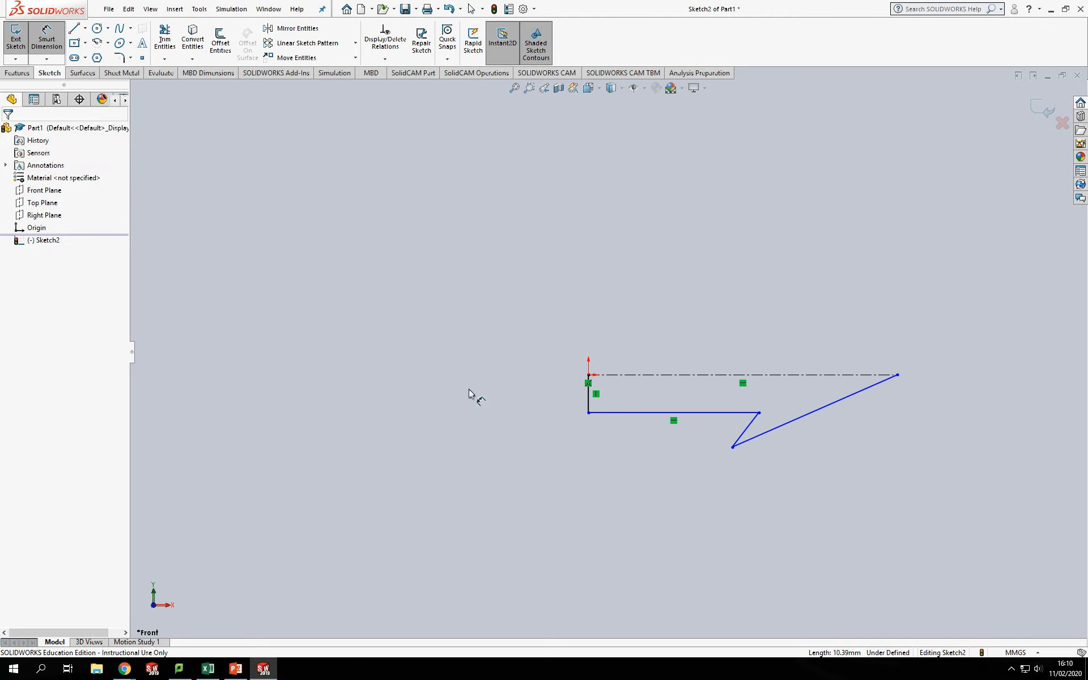
click(589, 400)
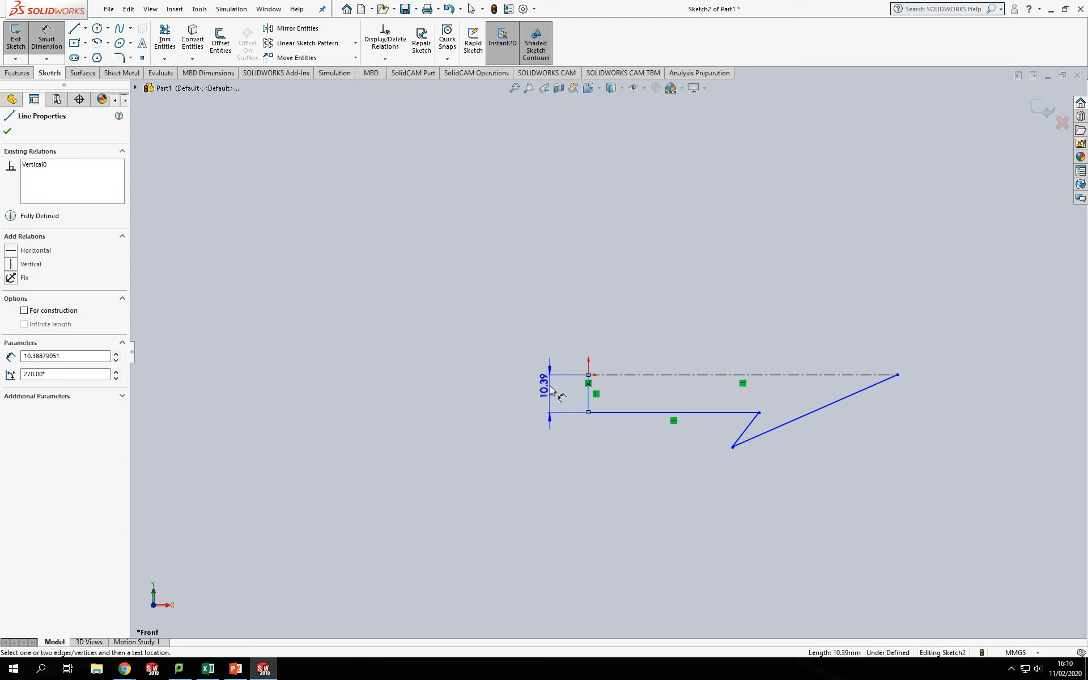
click(566, 332)
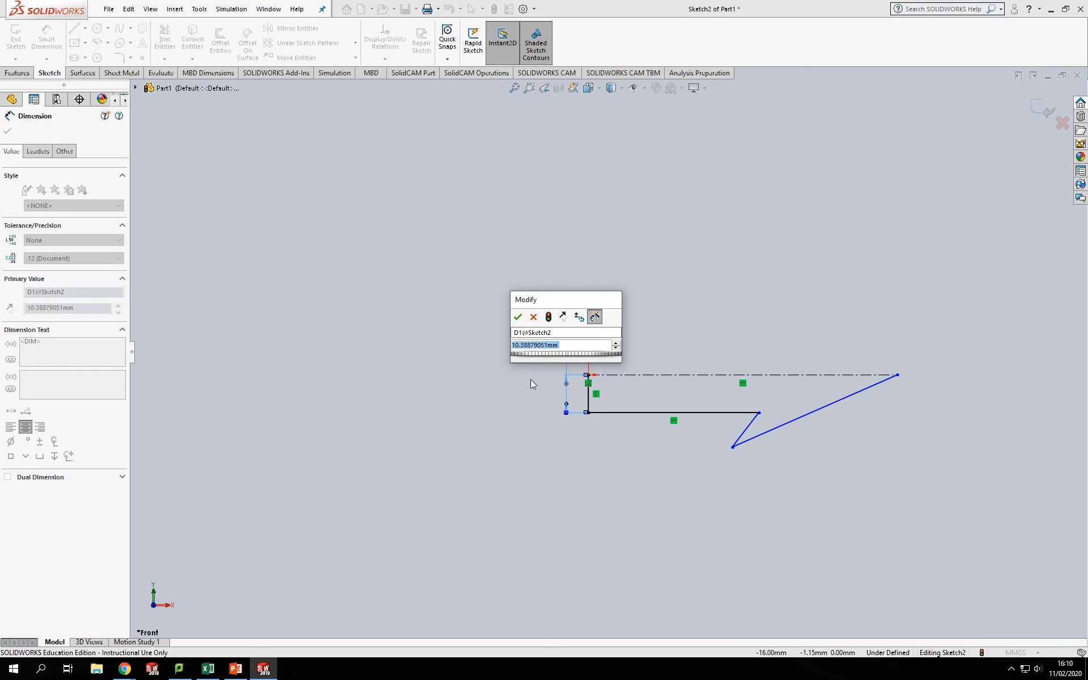
text(5)
key(Return)
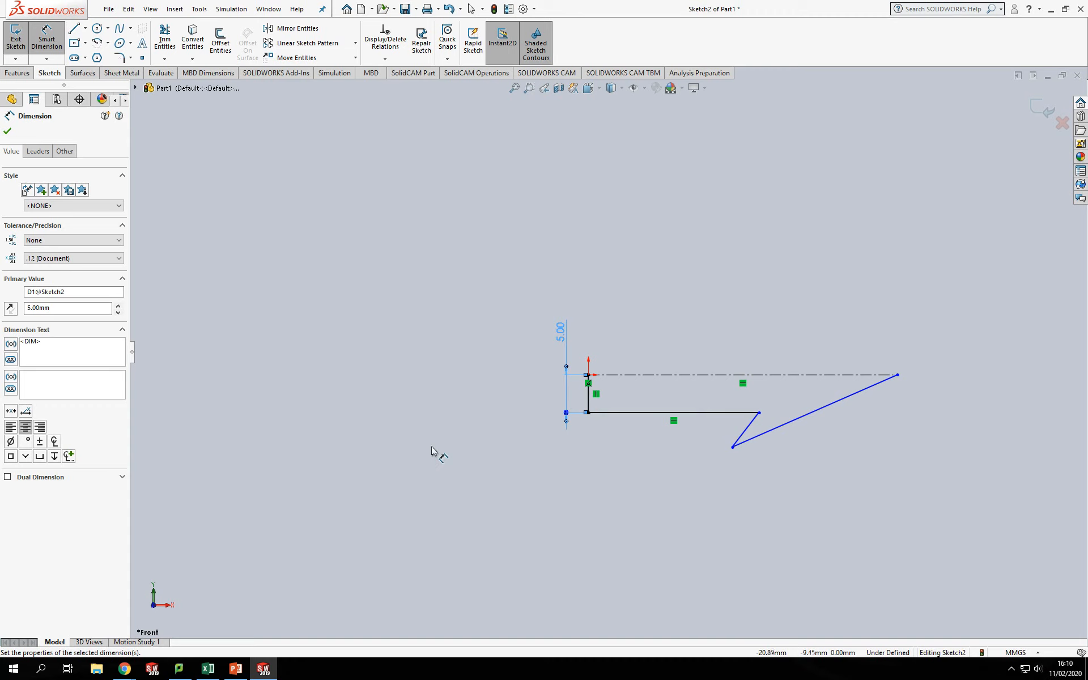
Dimension the horizontal shaft line as 20 mm long
click(696, 413)
click(657, 499)
text(20)
key(Return)
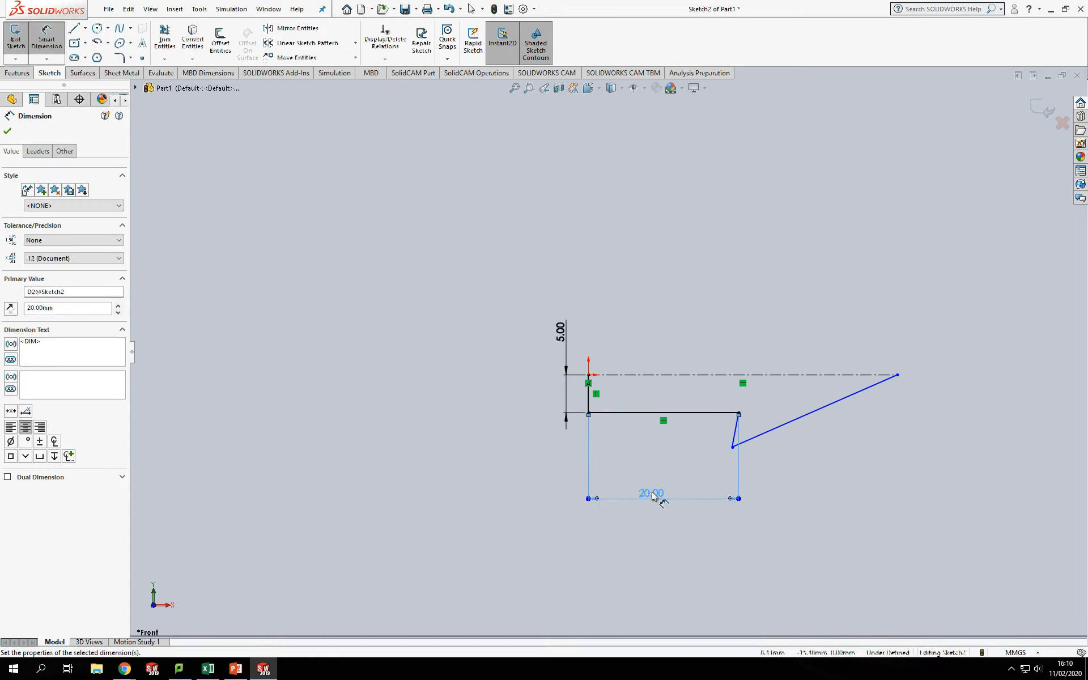
Dimension the angle between the horizontal shaft line and the short slanted barb line as 45 degrees
click(737, 433)
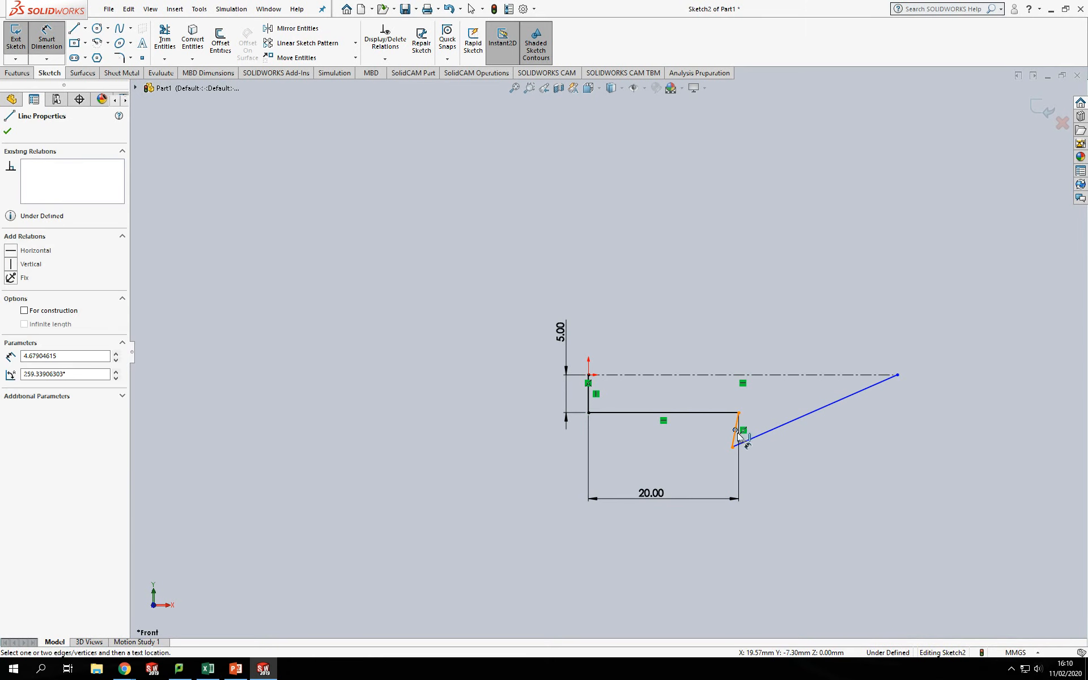
key(Escape)
click(735, 442)
click(720, 413)
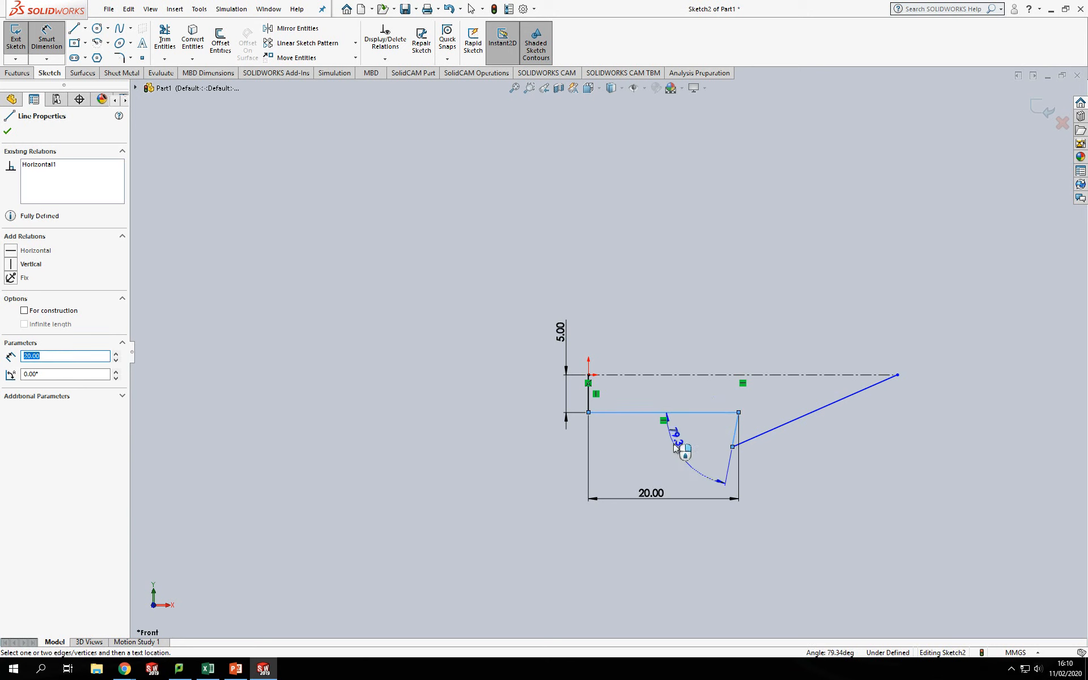
click(656, 446)
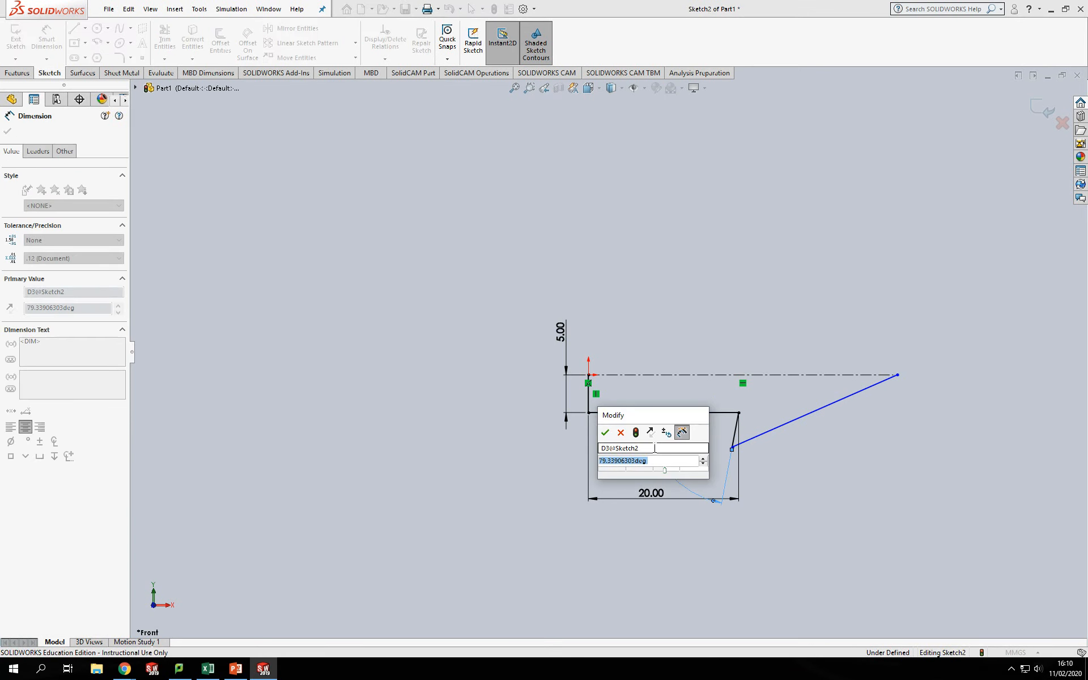
text(45)
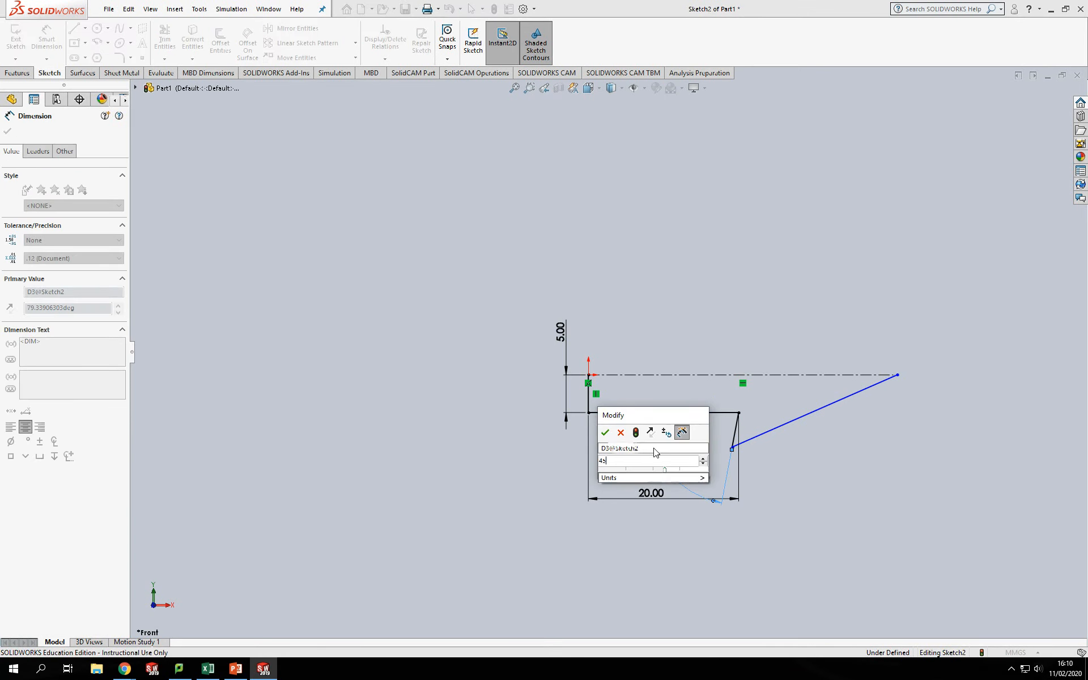
key(Return)
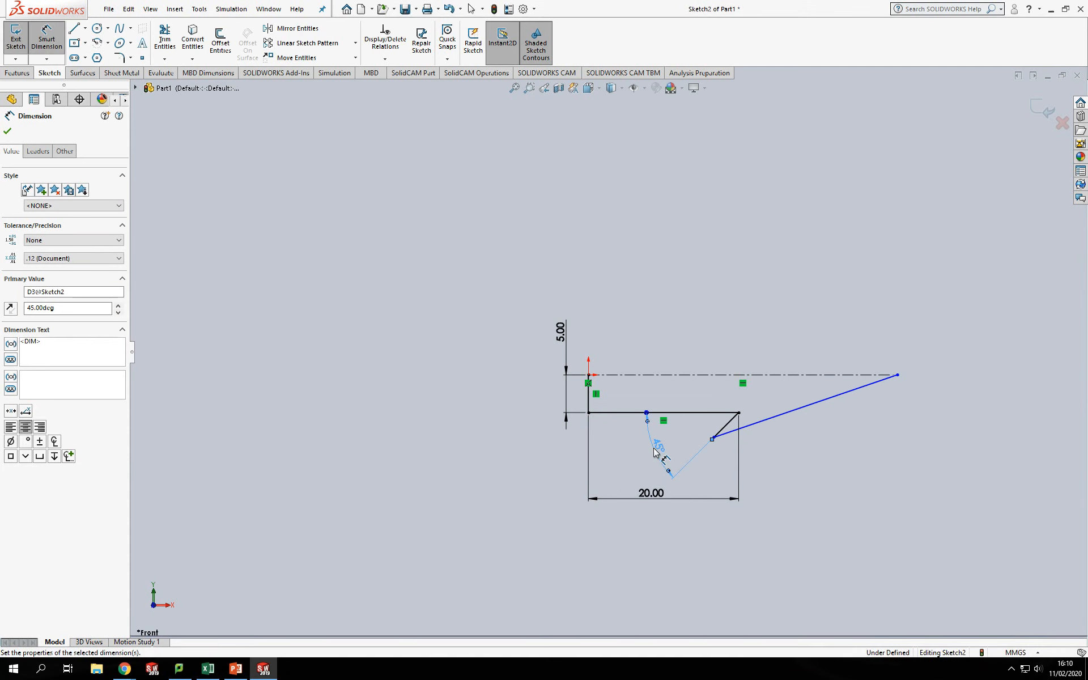
Dimension the long sloping line of the arrowhead as 35 mm, aligned with the line
click(812, 407)
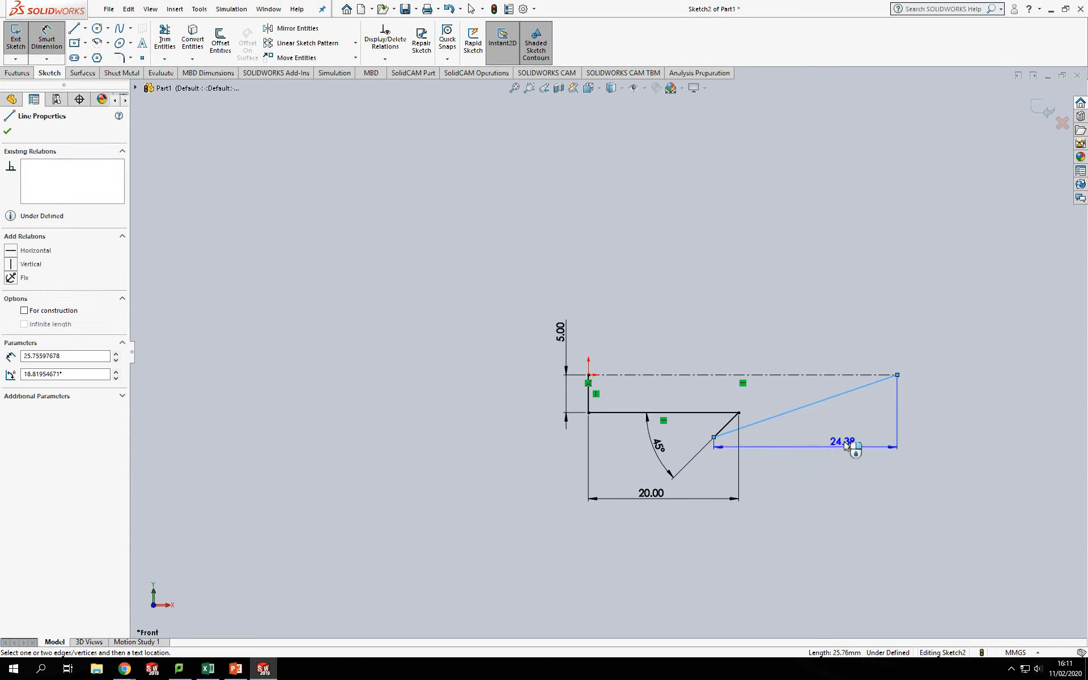
click(854, 431)
text(35)
key(Return)
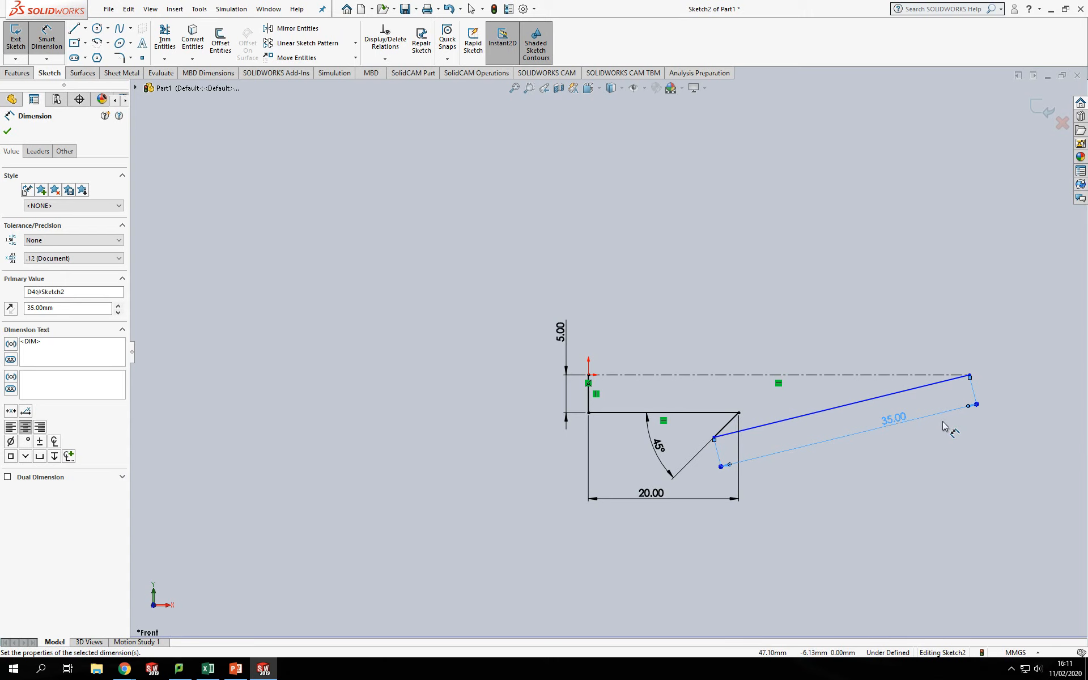
key(Escape)
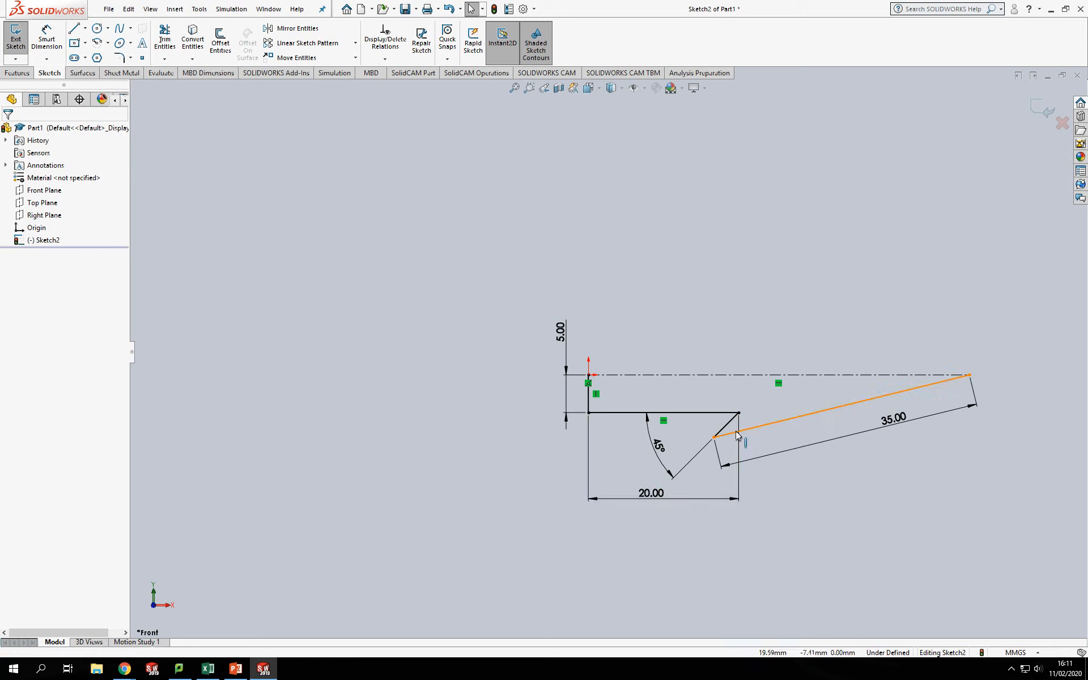
Dimension the short slanted barb line as 10 mm, aligned with the line
scroll(736, 446, down, 3)
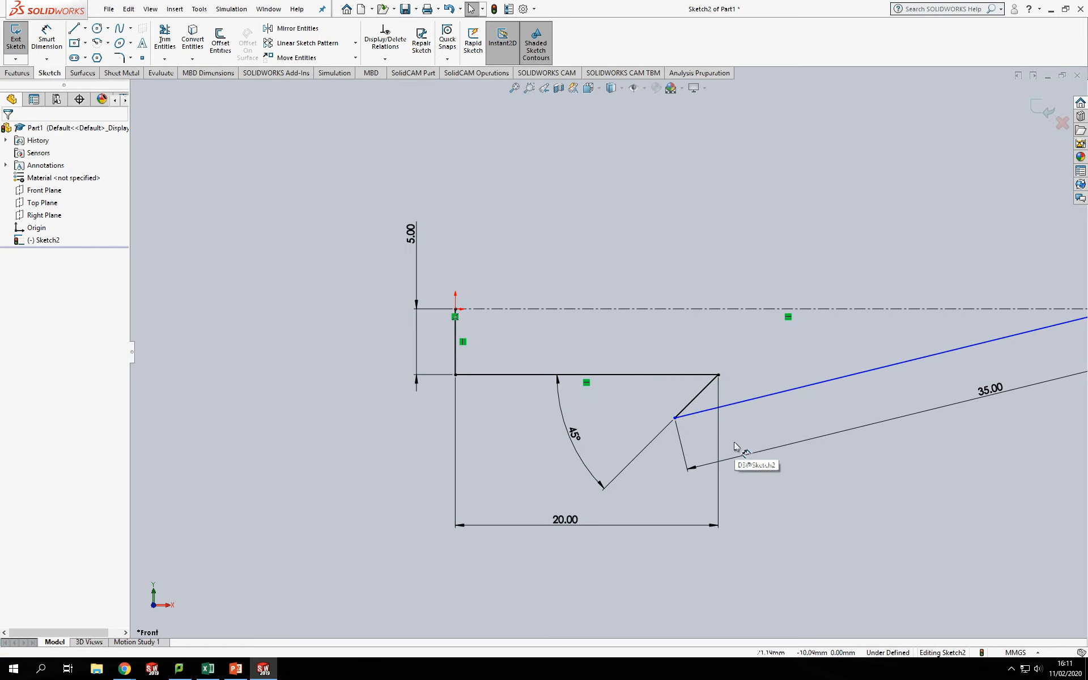
click(694, 400)
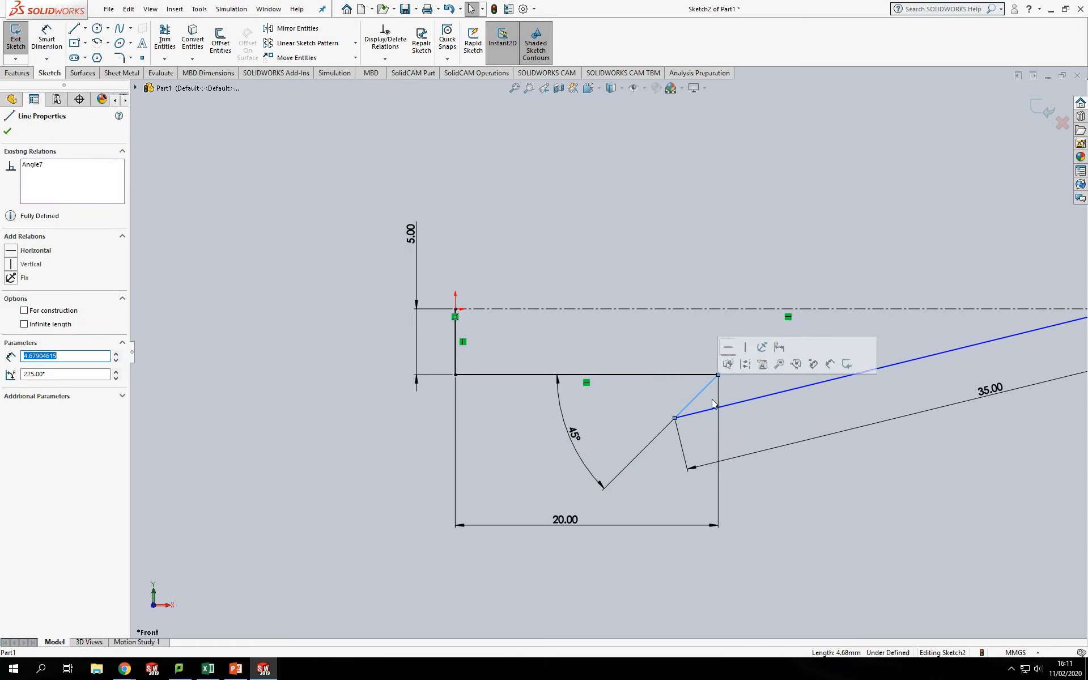
click(55, 38)
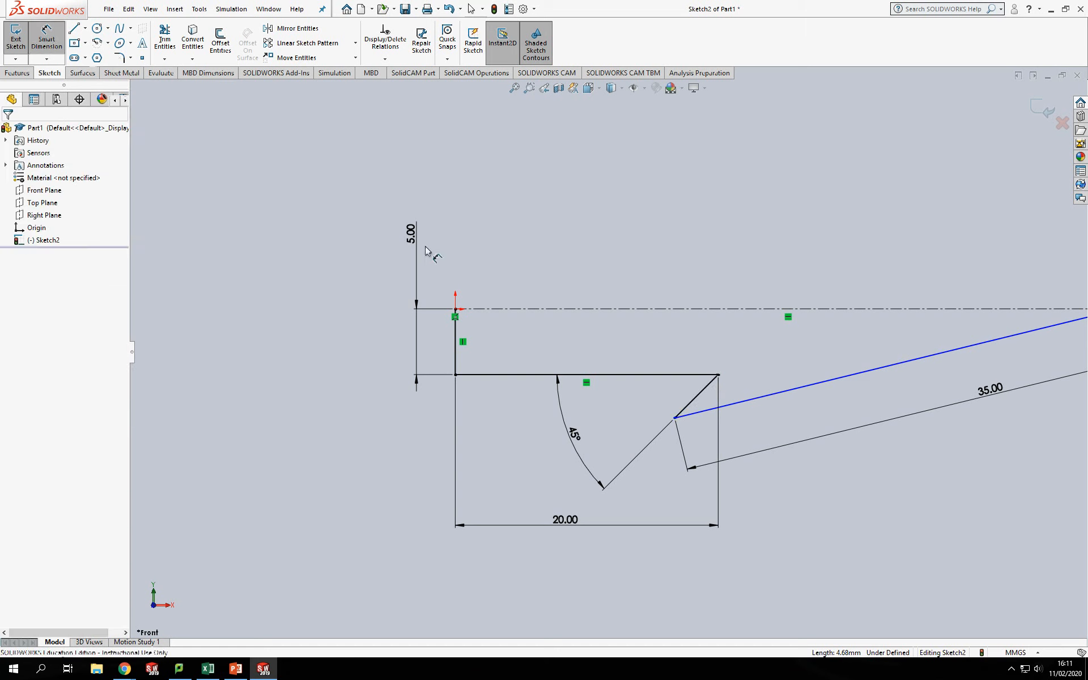
click(698, 397)
click(762, 448)
text(10)
key(Return)
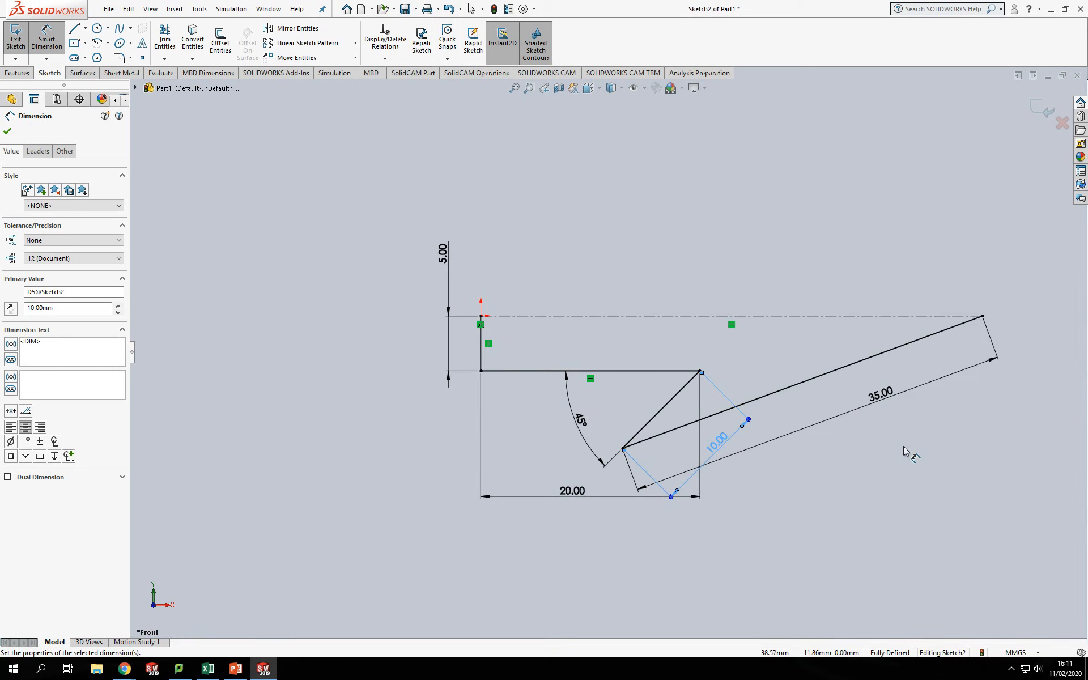
click(1026, 446)
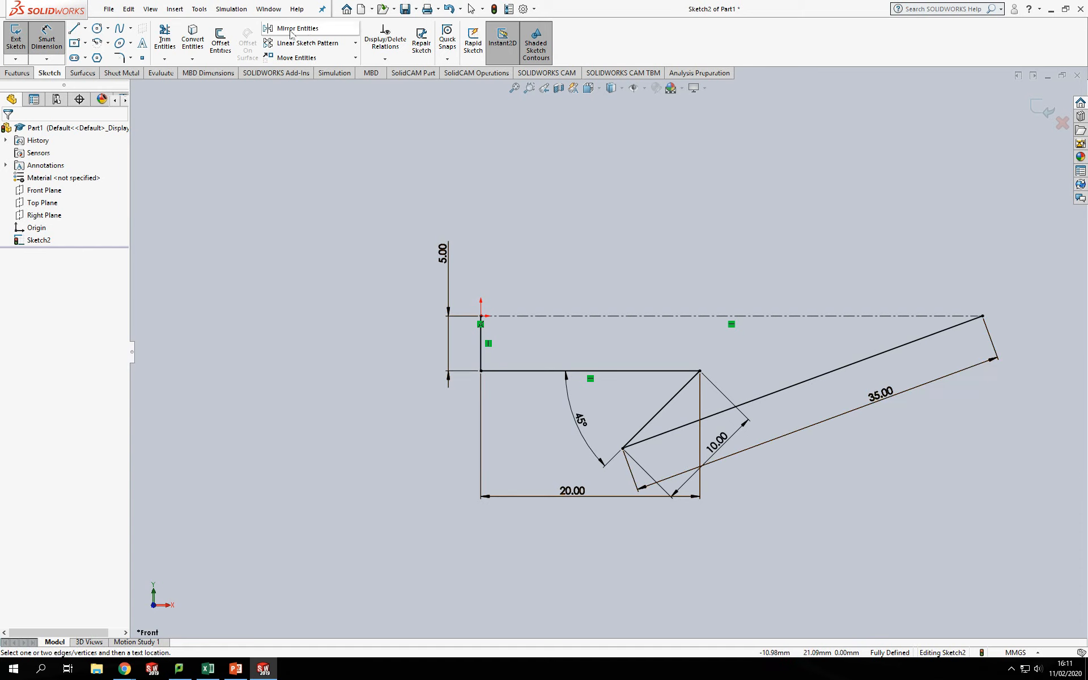
click(310, 29)
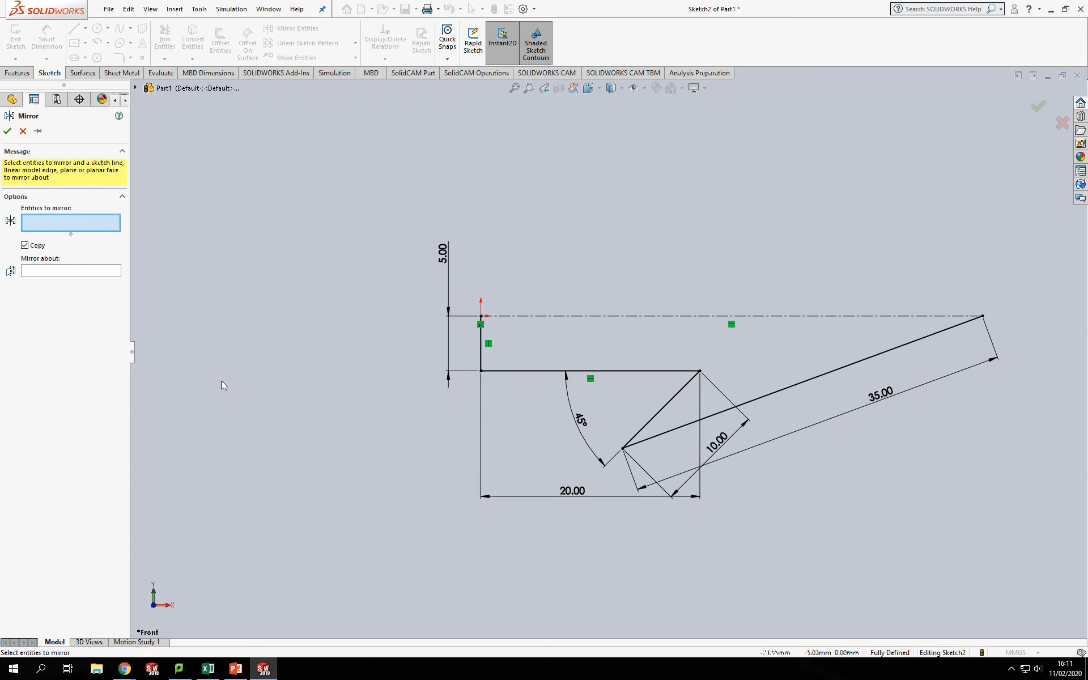
click(888, 352)
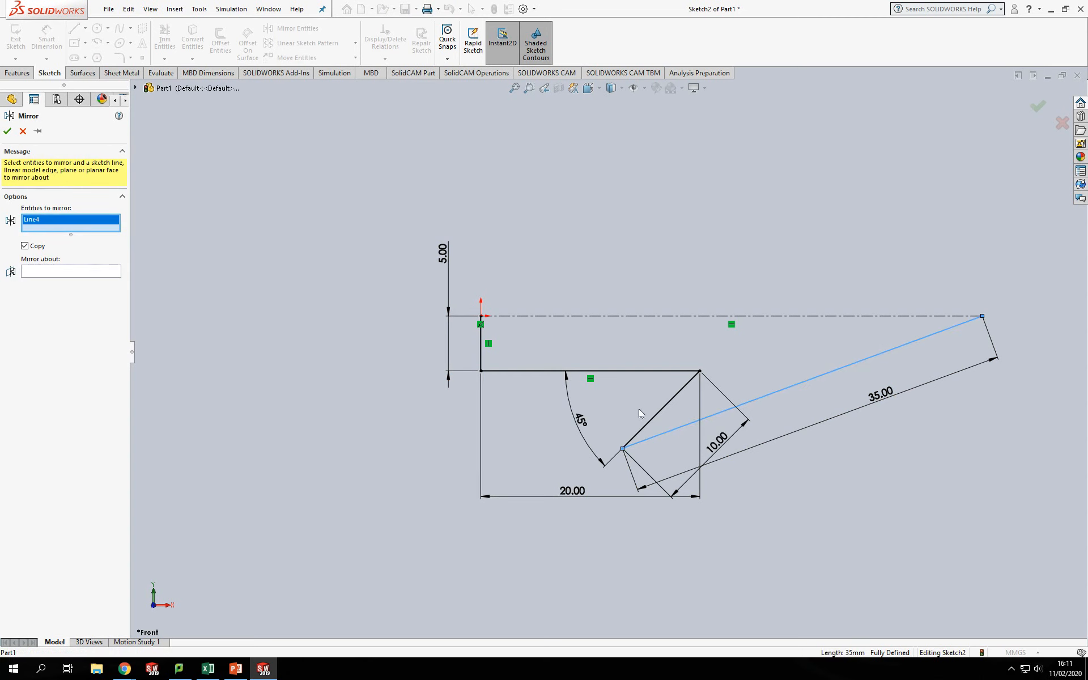
click(652, 424)
click(634, 372)
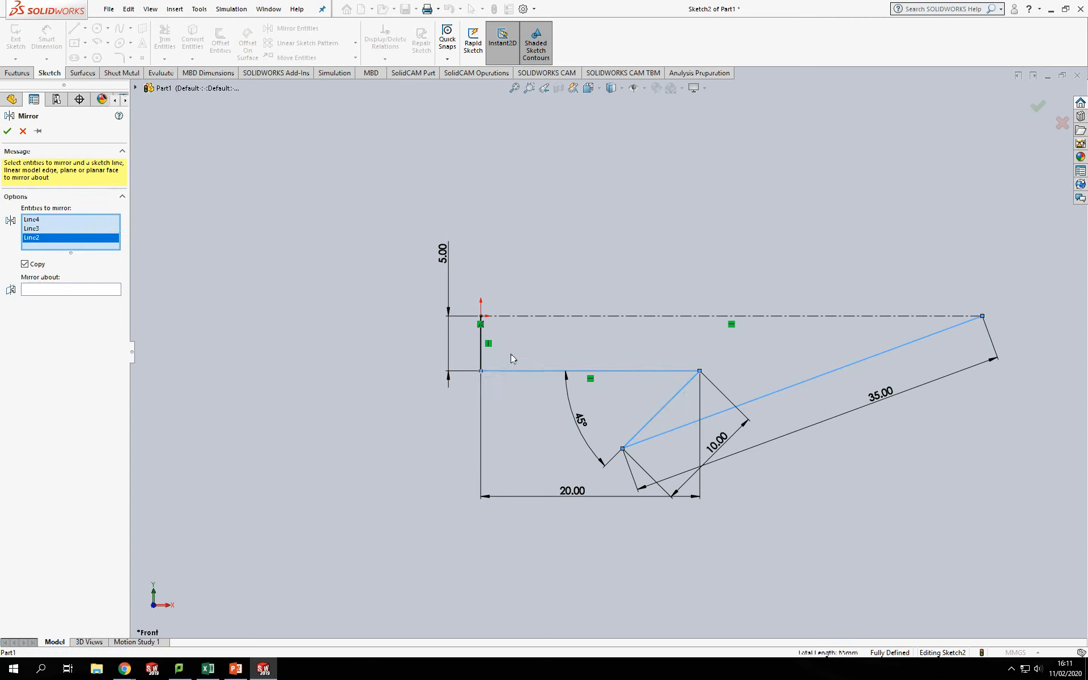
click(480, 355)
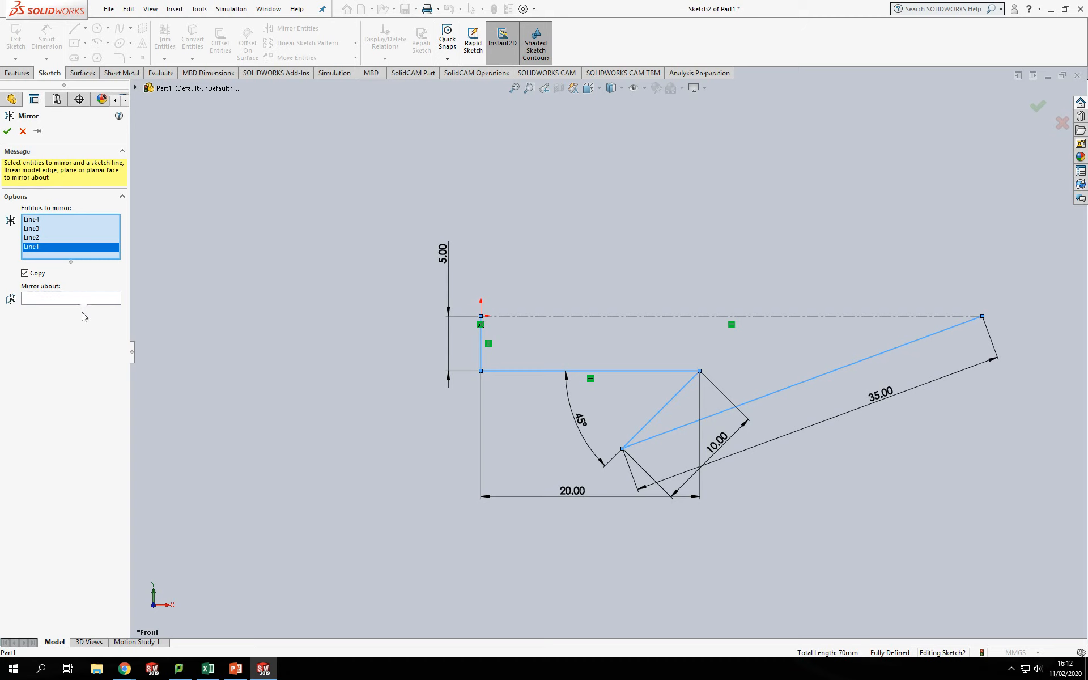
key(Escape)
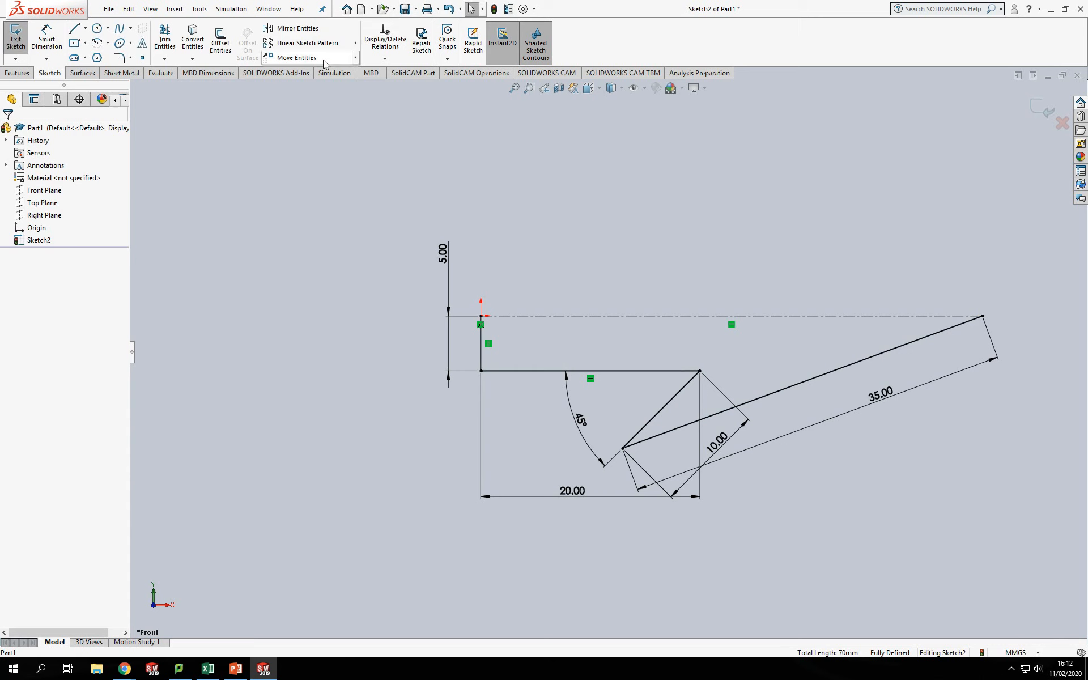
Mirror all four half-arrow profile lines about the horizontal centerline, keeping the originals
click(292, 27)
mouse_move(1037, 338)
mouse_down()
mouse_move(388, 448)
mouse_move(392, 480)
mouse_up()
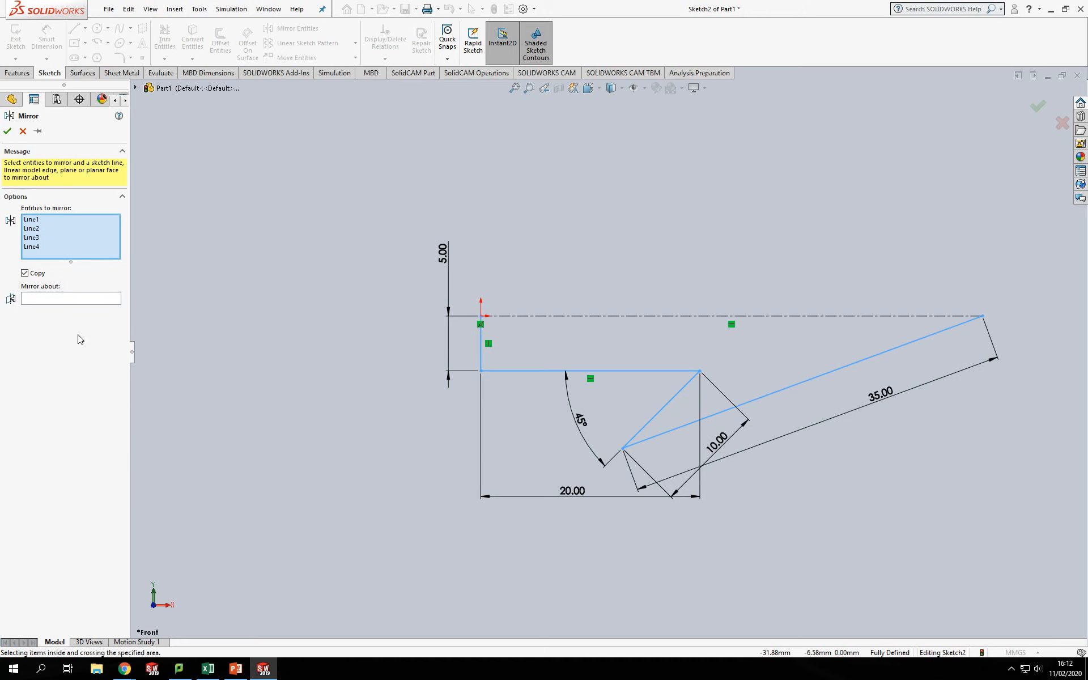
click(62, 300)
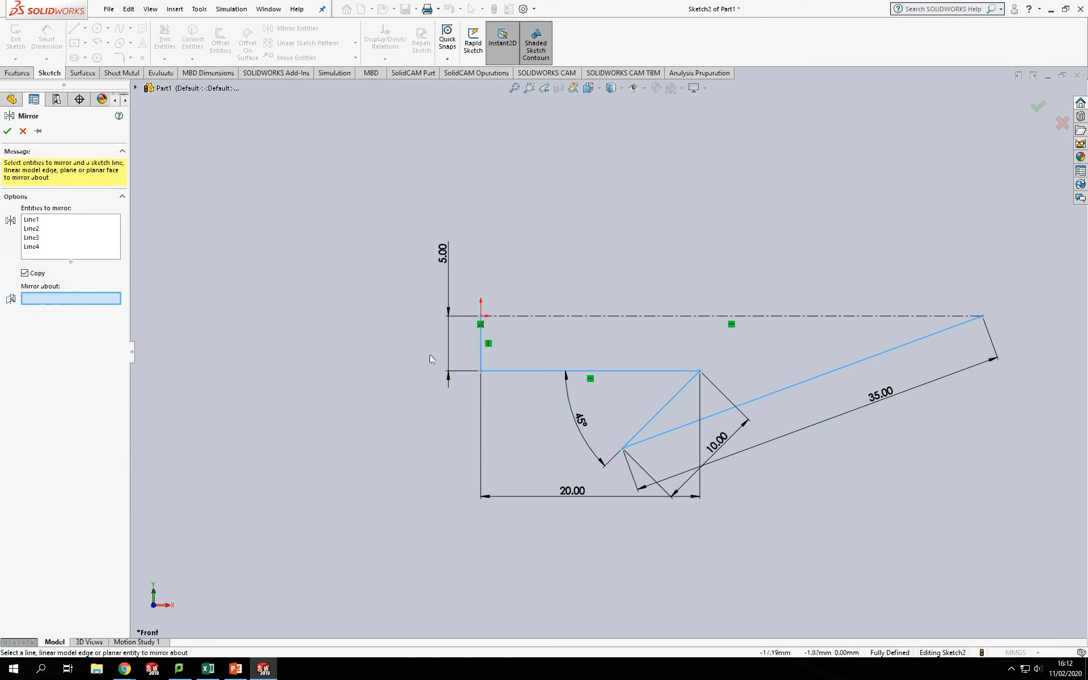
click(708, 316)
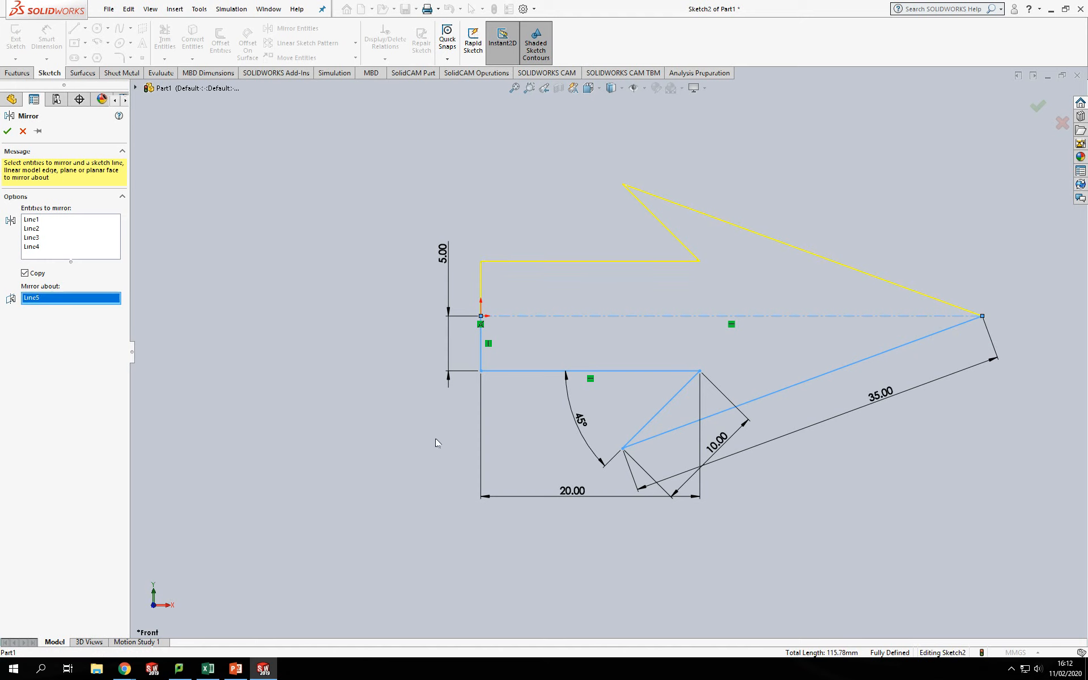
click(8, 131)
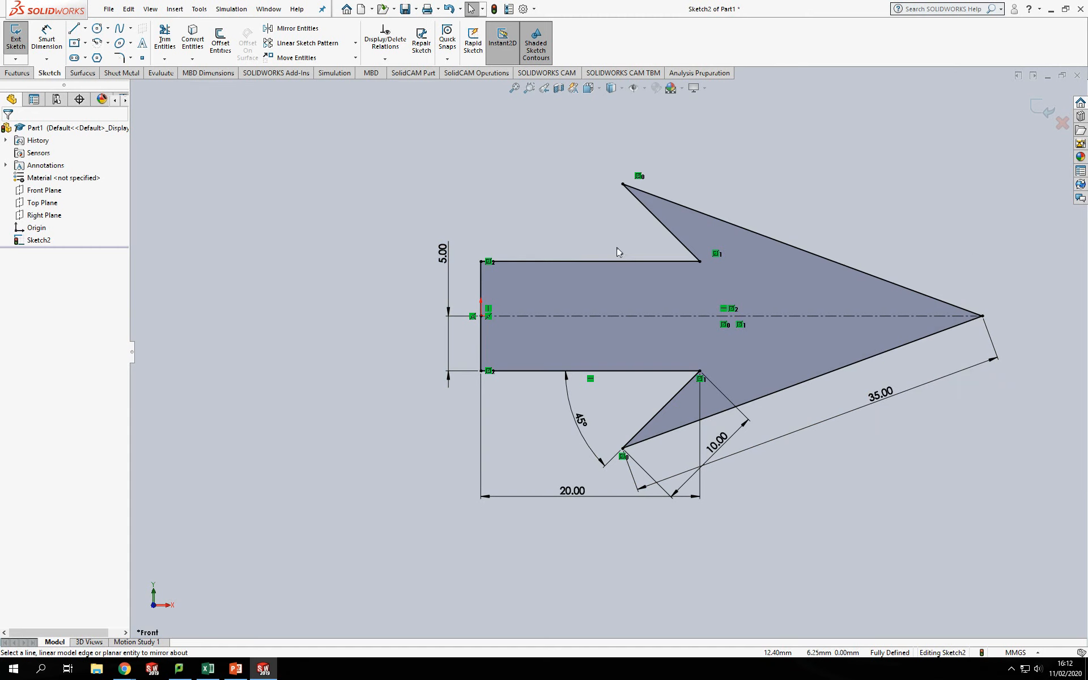
Set the slanted barb line's length to 5 mm and back to 10 mm to test the mirrored symmetry
double_click(716, 443)
text(5)
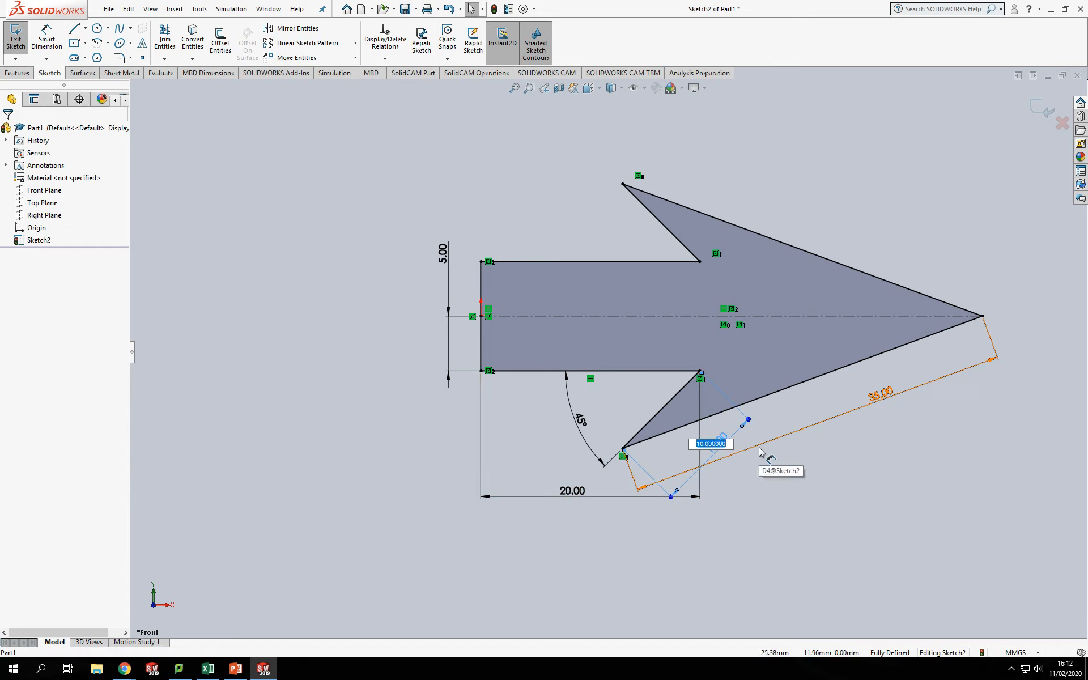
key(Return)
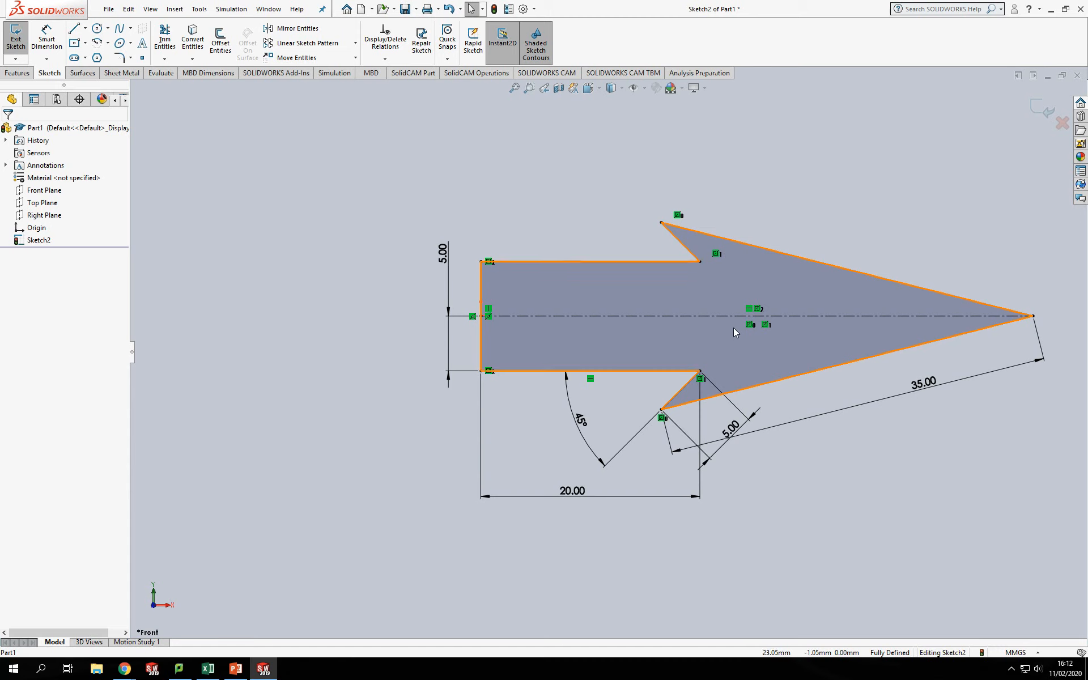
text(10)
key(Return)
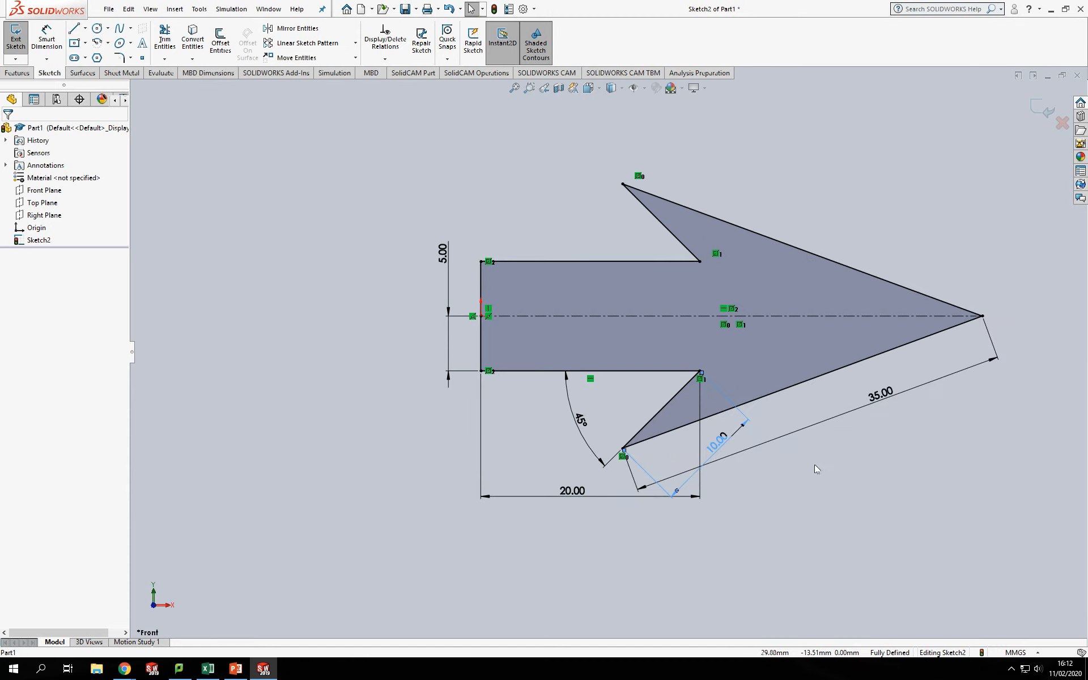
click(821, 468)
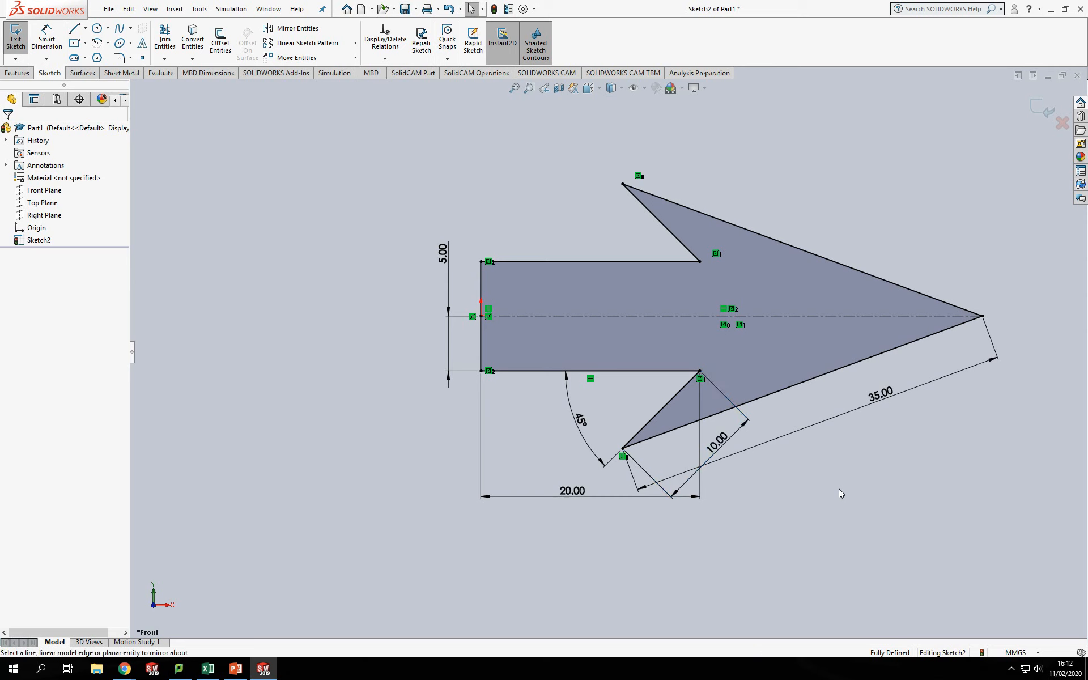